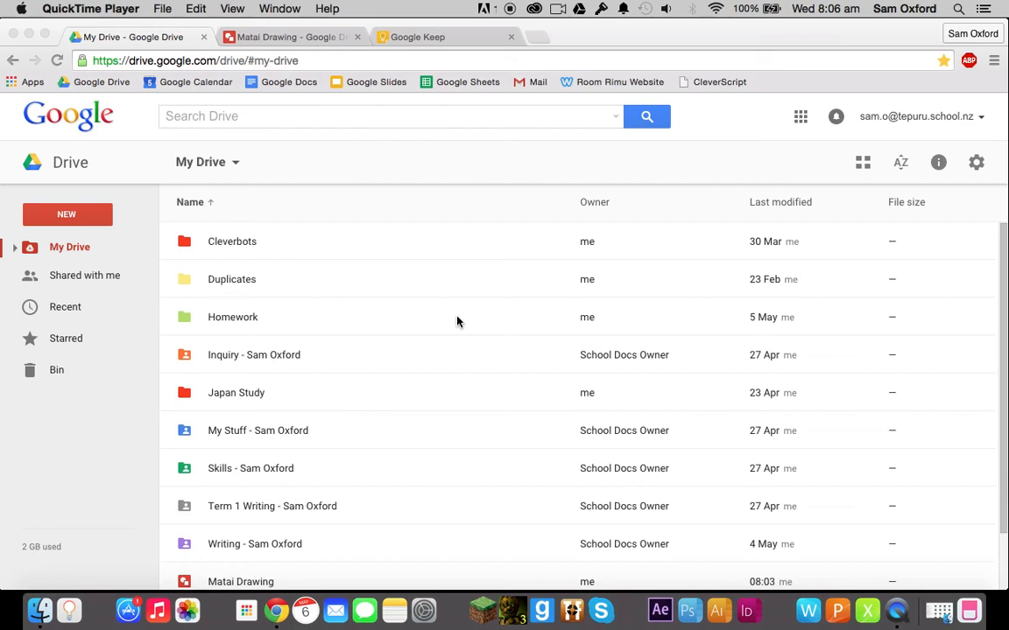
Create a new blank Google Drawings file from Drive and close the untitled drawing.
click(458, 181)
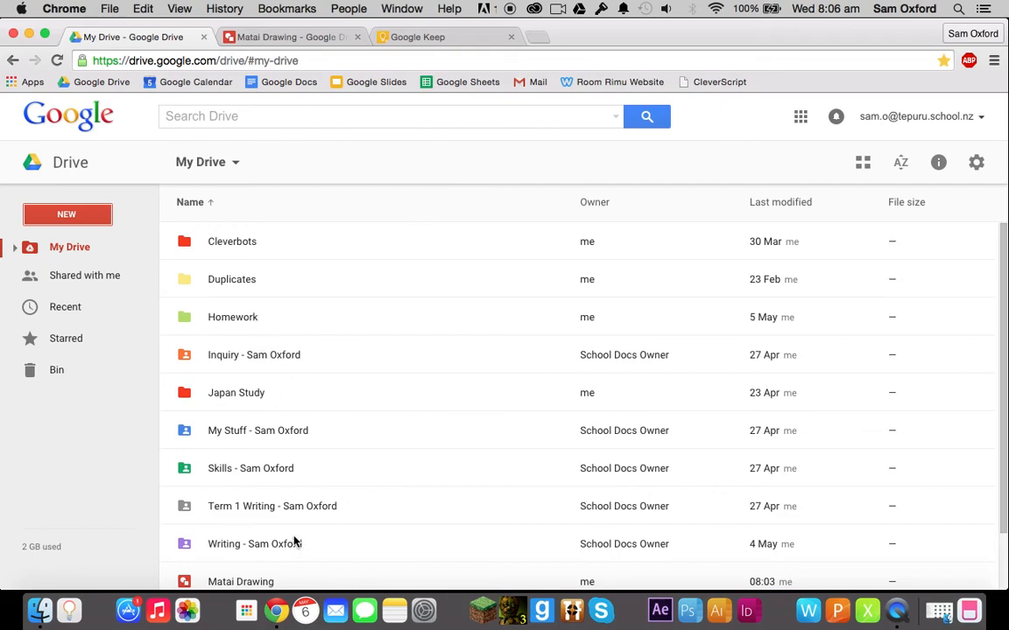
click(73, 225)
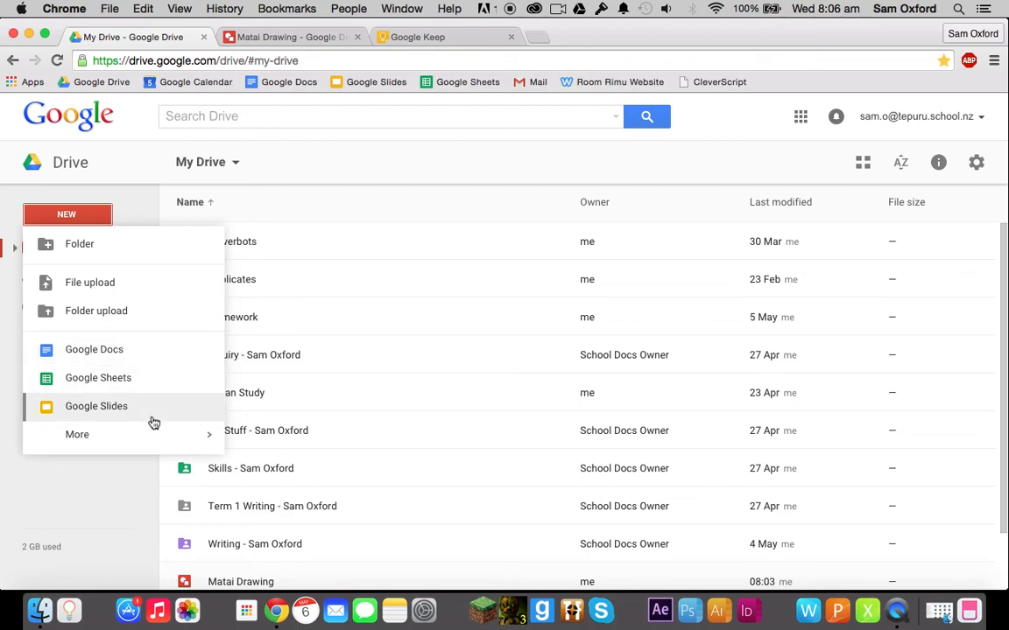
mouse_move(129, 434)
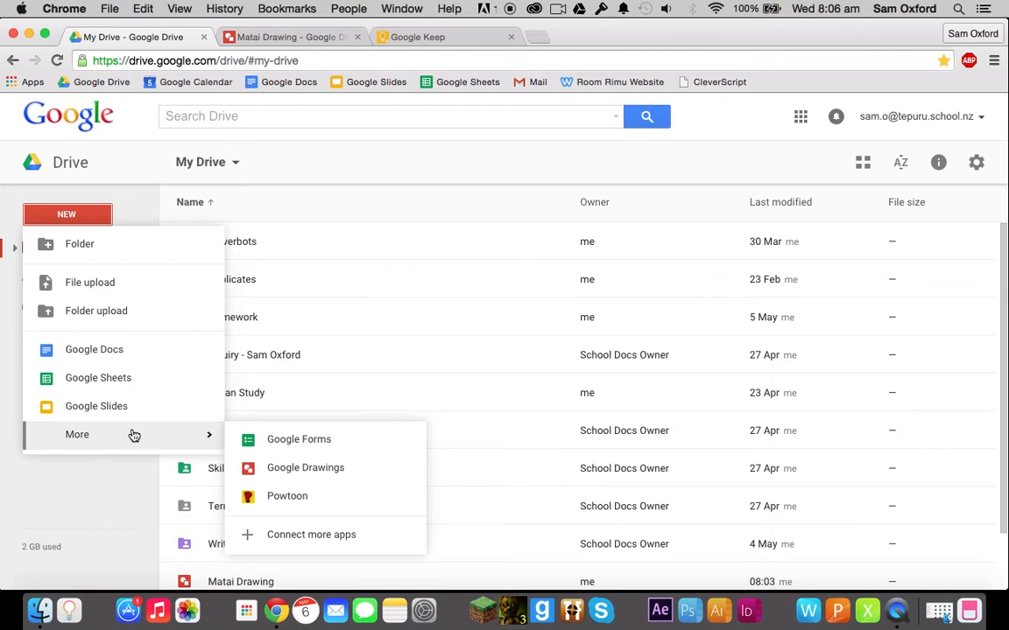
click(269, 477)
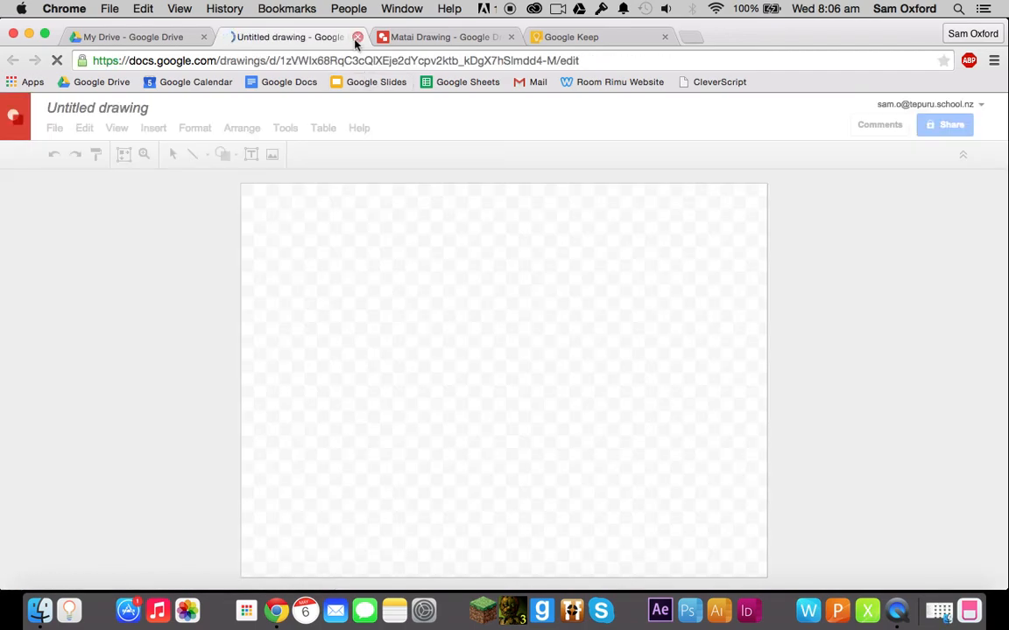
click(357, 37)
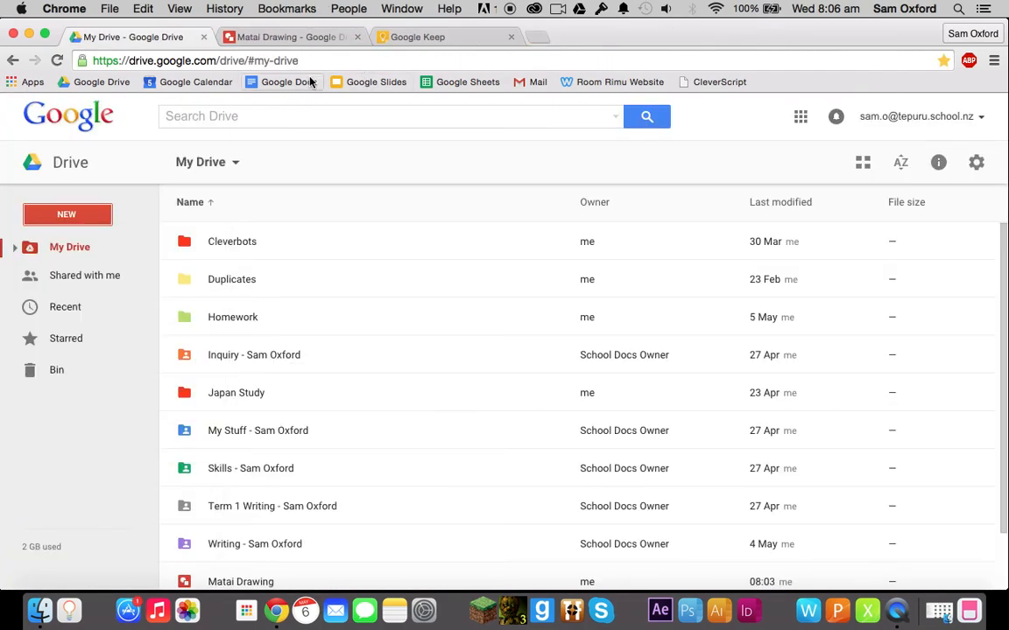
Switch to the open Matai Drawing file and close the Google Keep page.
click(311, 39)
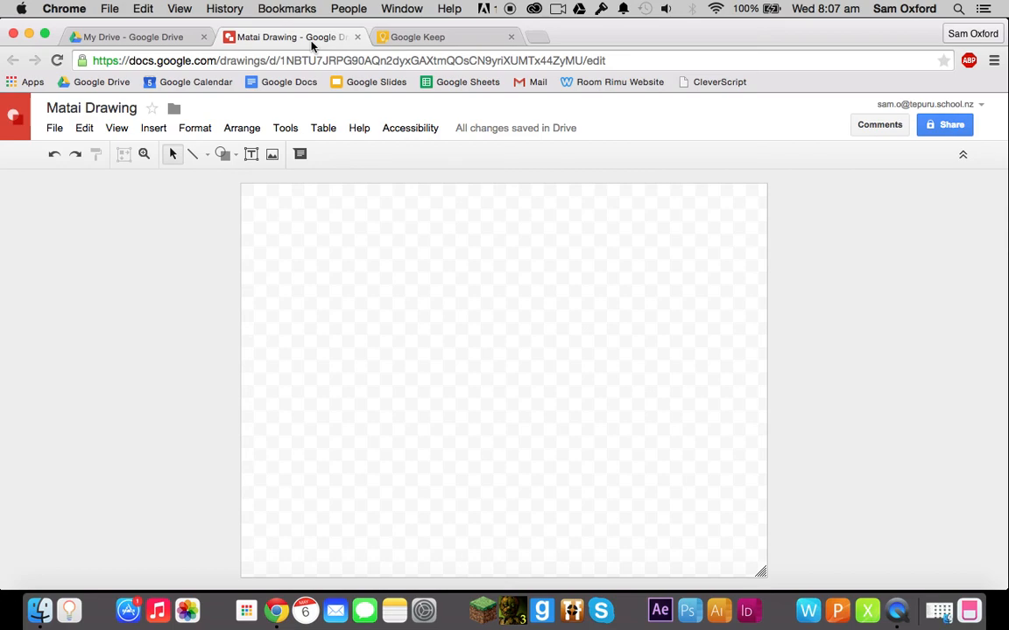
click(512, 38)
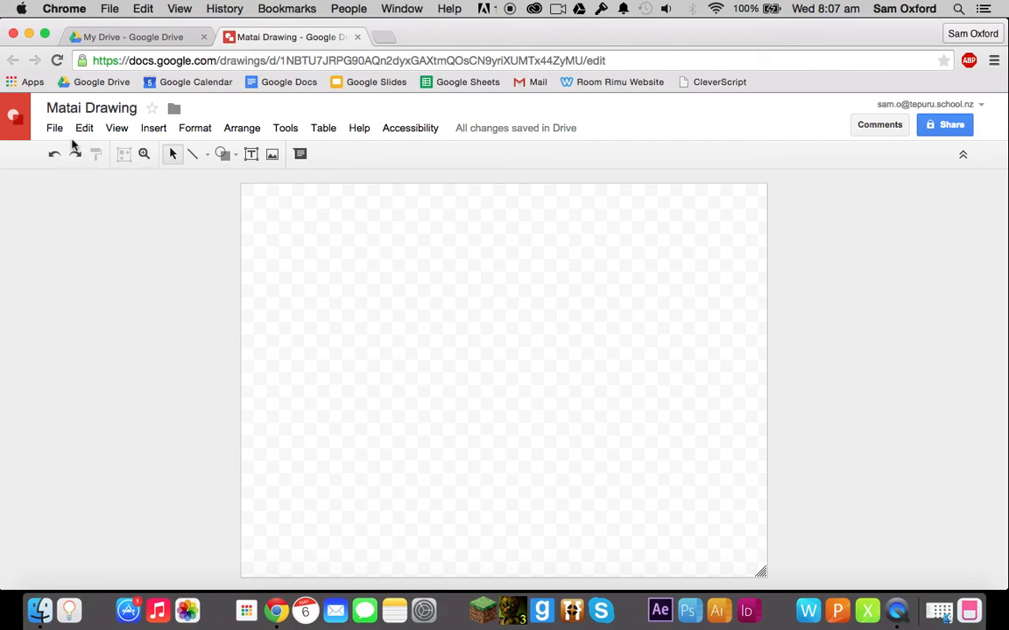
Zoom in on the blank canvas and restore the zoom-to-fit view.
click(146, 154)
click(146, 151)
click(146, 155)
click(558, 360)
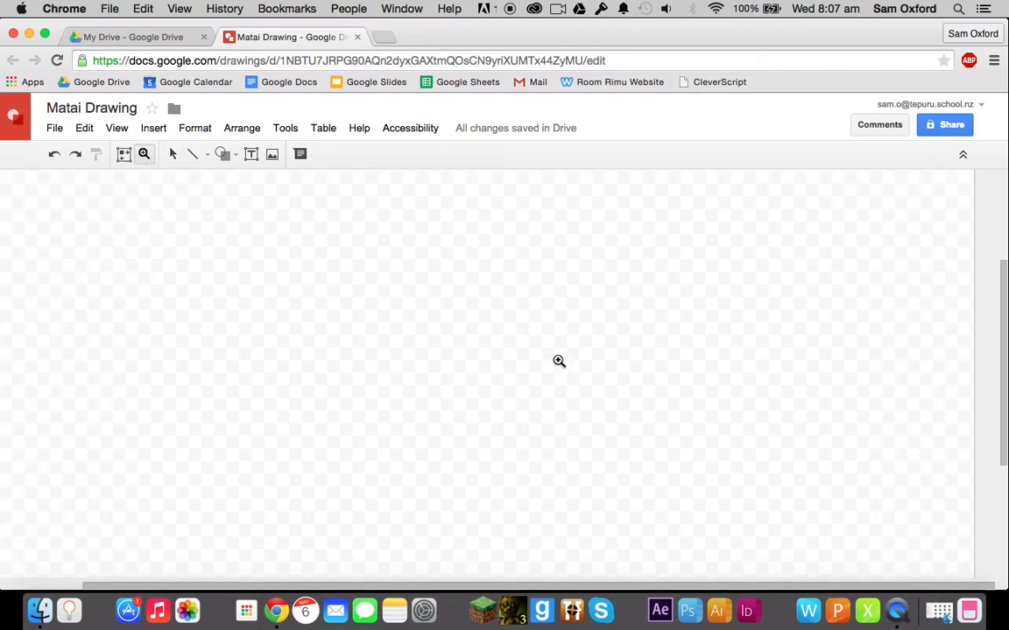
click(125, 155)
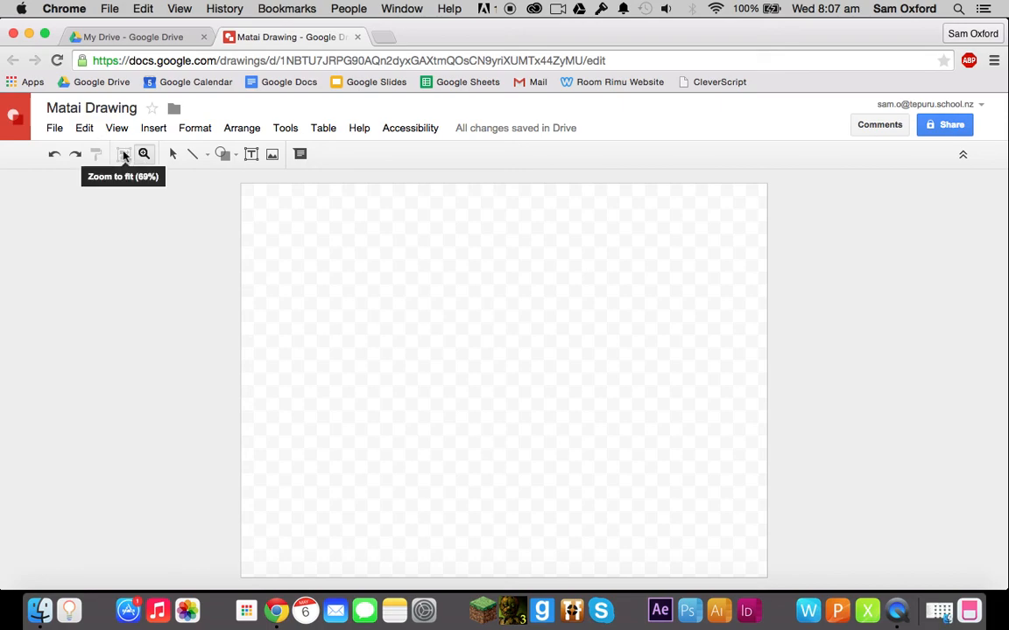
click(174, 156)
drag(301, 244, 711, 543)
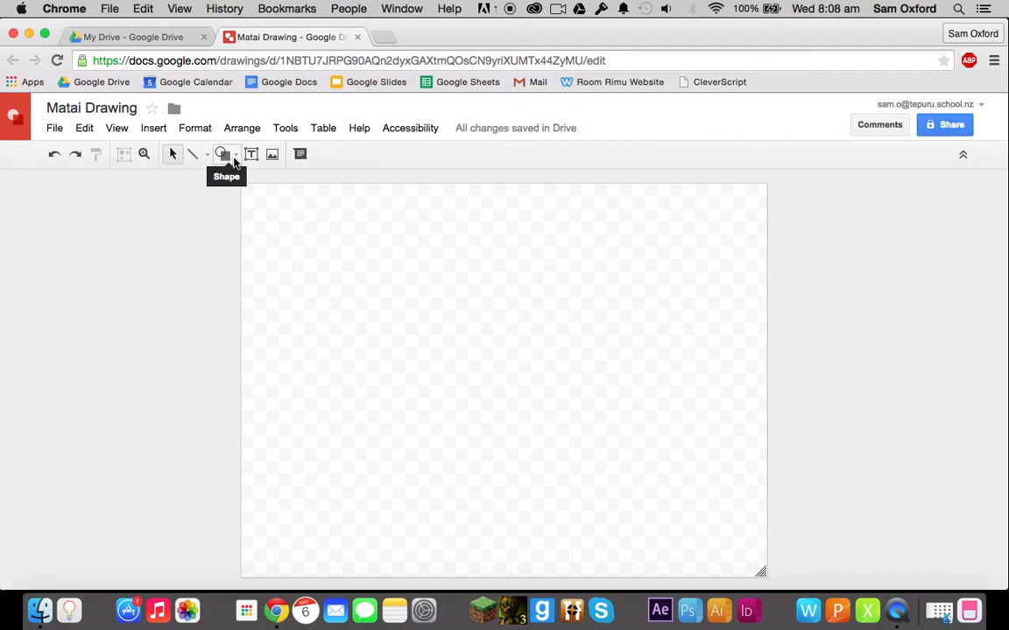
Draw a rectangle that covers the entire canvas, extending slightly past its edges, and deselect it.
click(235, 163)
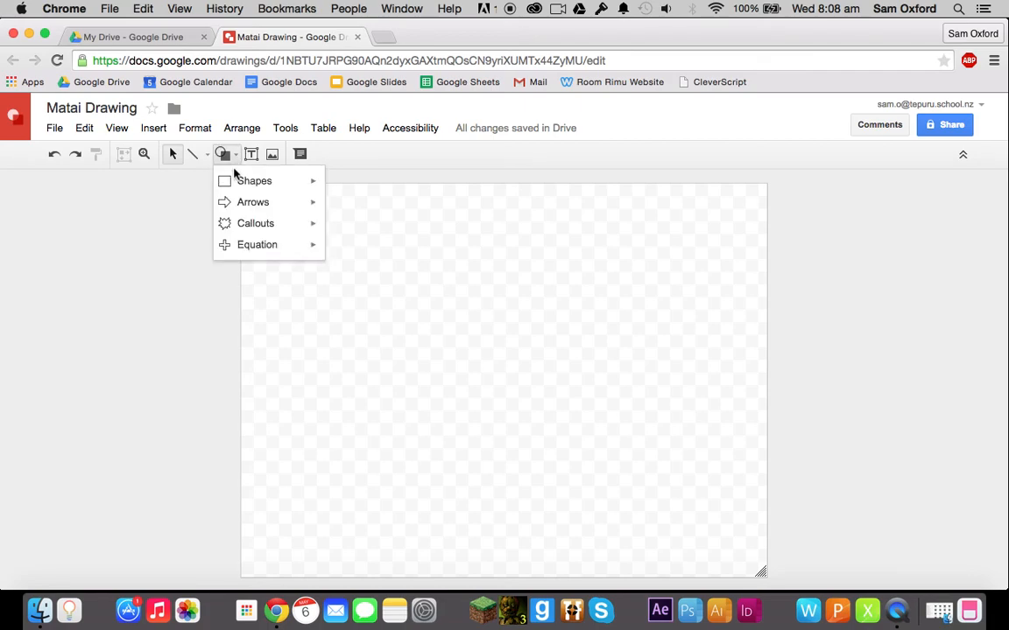
mouse_move(234, 186)
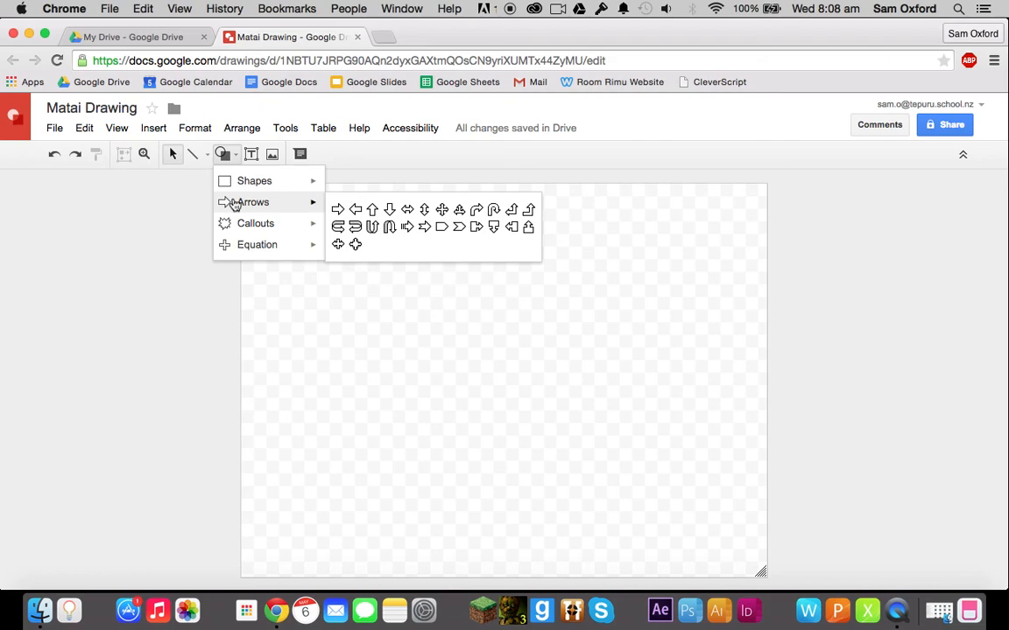
mouse_move(232, 248)
mouse_move(254, 225)
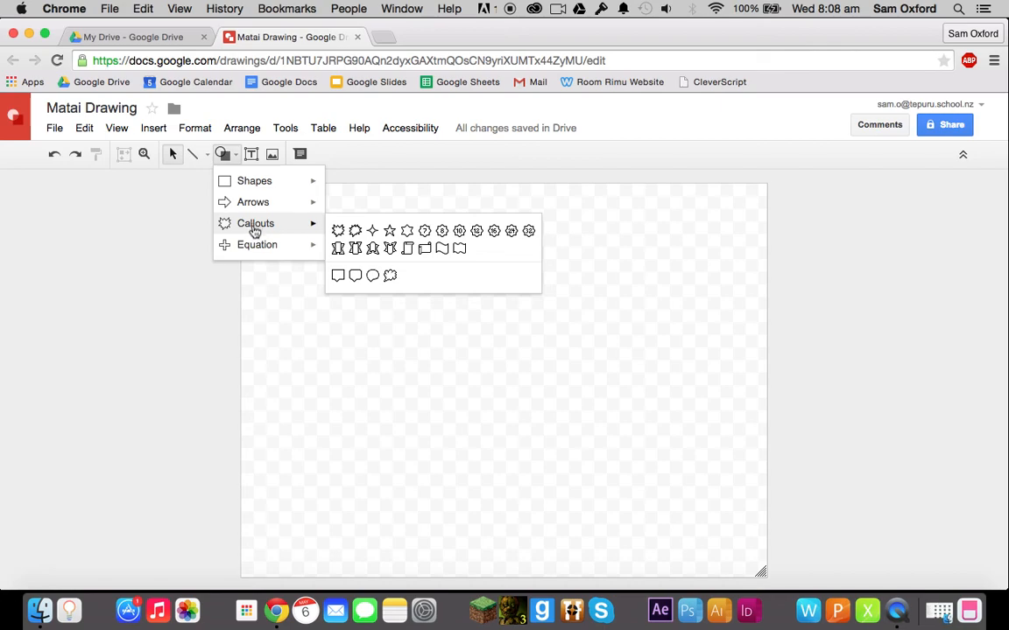
mouse_move(263, 252)
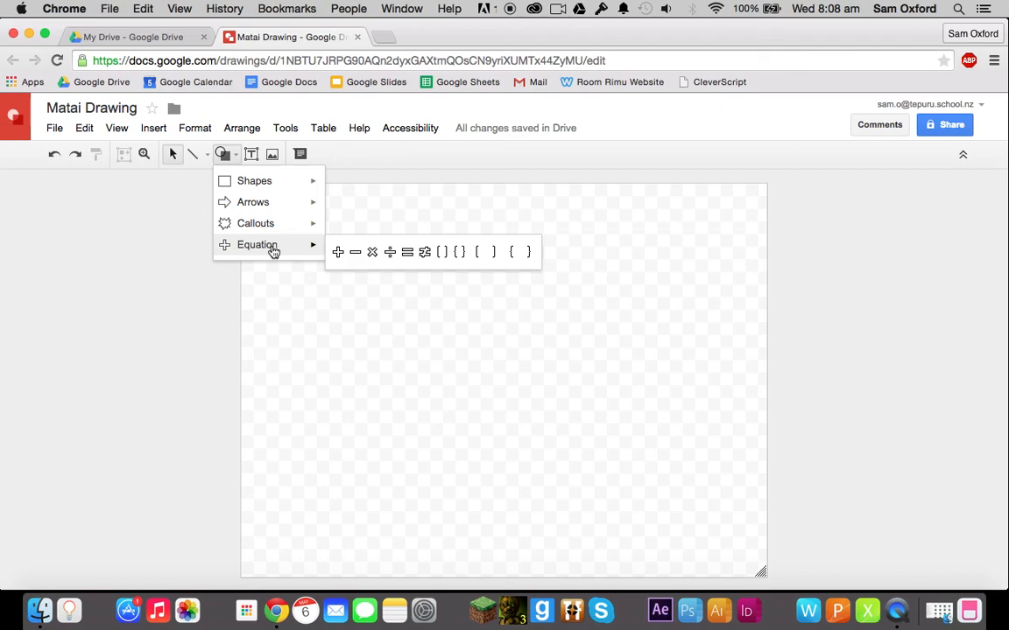
mouse_move(283, 190)
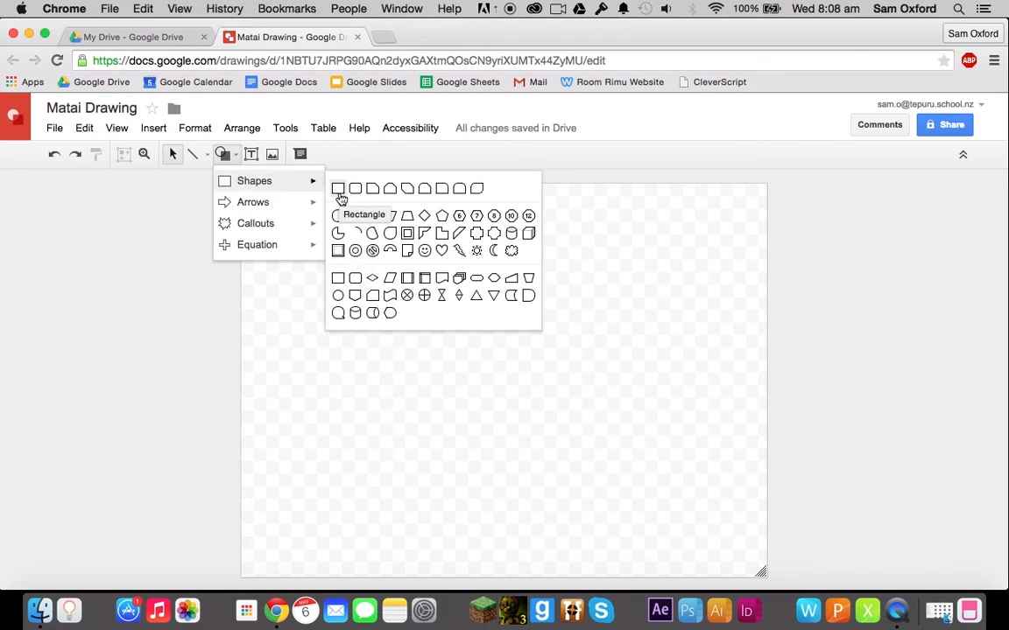
click(339, 194)
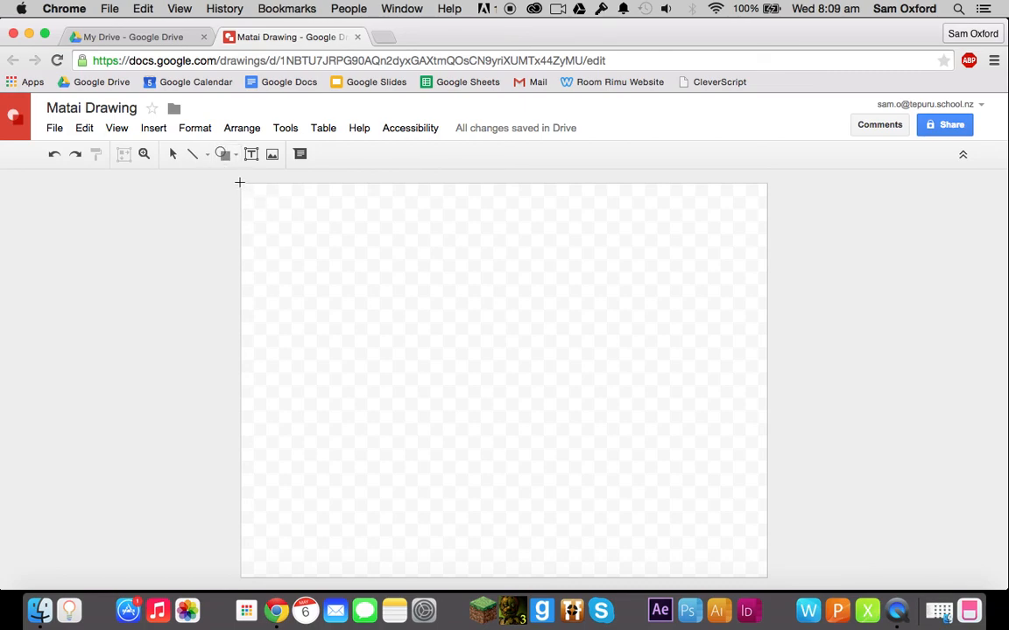
mouse_move(235, 180)
mouse_down()
mouse_move(803, 504)
mouse_move(808, 544)
mouse_move(771, 586)
mouse_up()
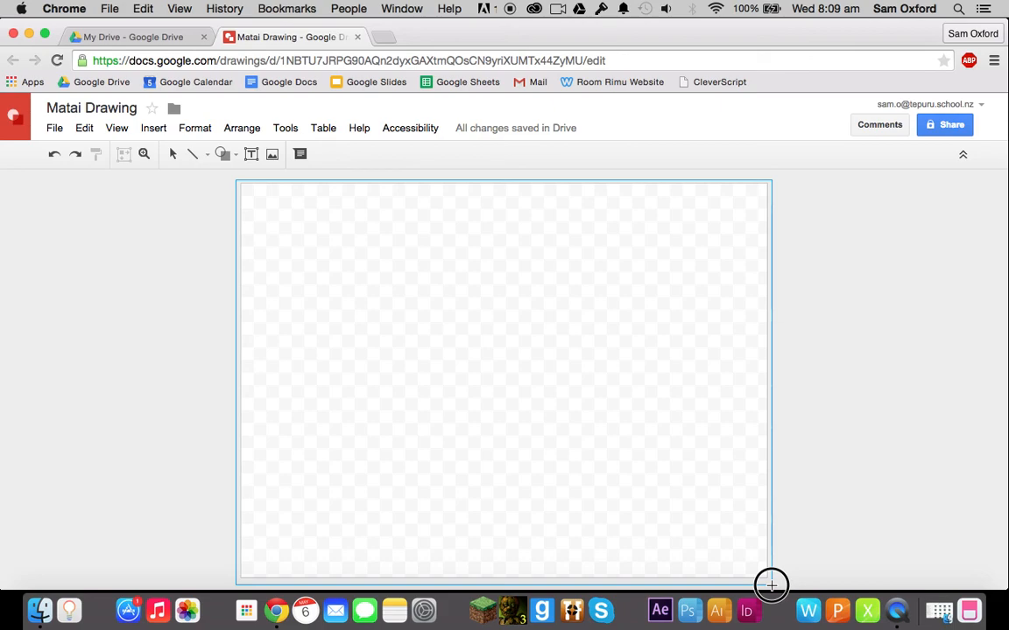
drag(771, 585, 772, 586)
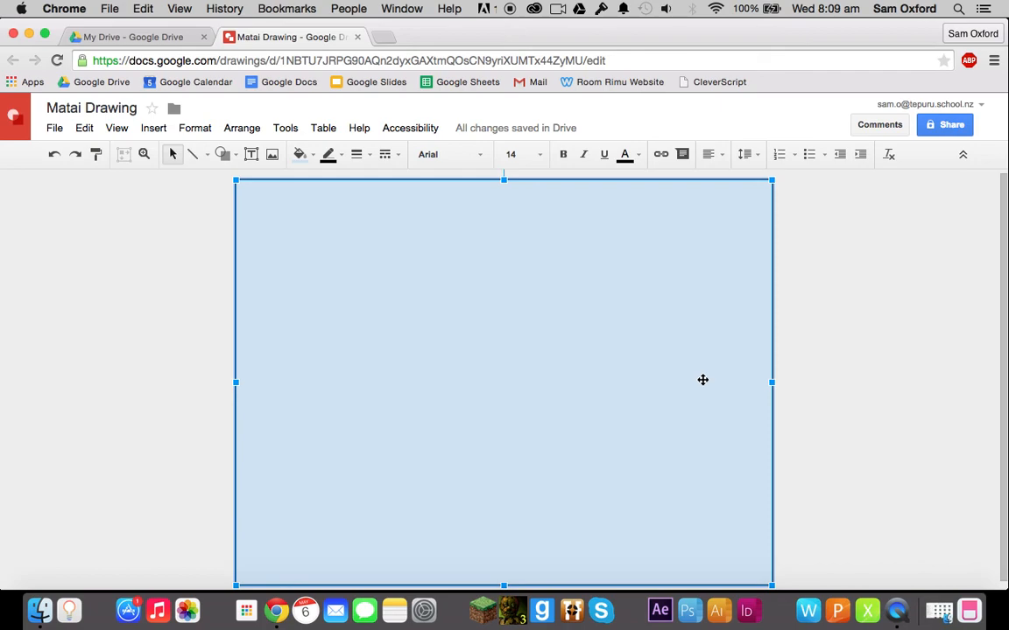
click(864, 277)
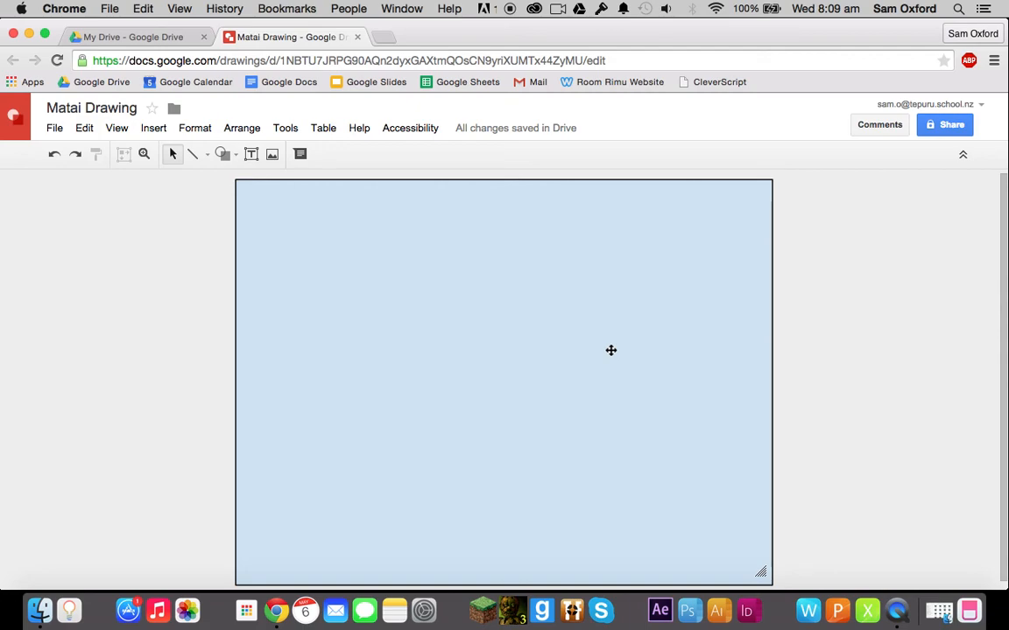
click(611, 352)
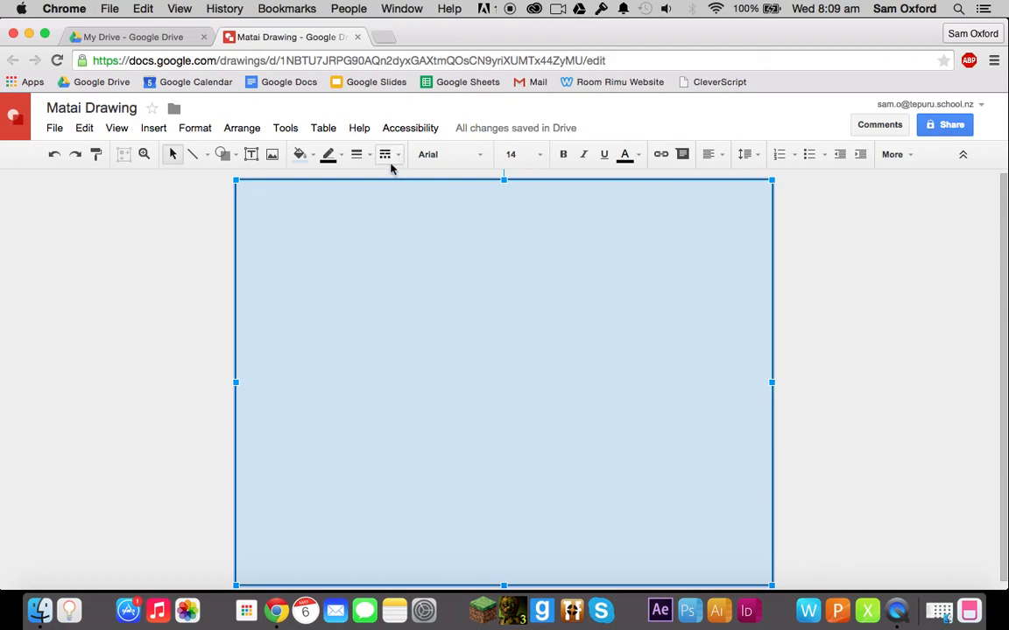
click(158, 302)
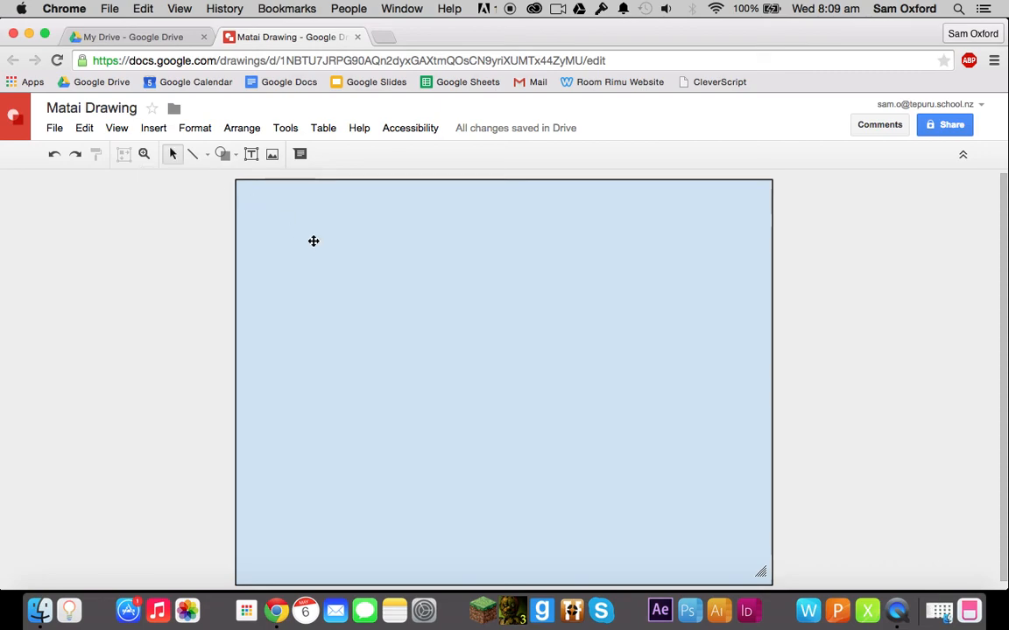
click(314, 243)
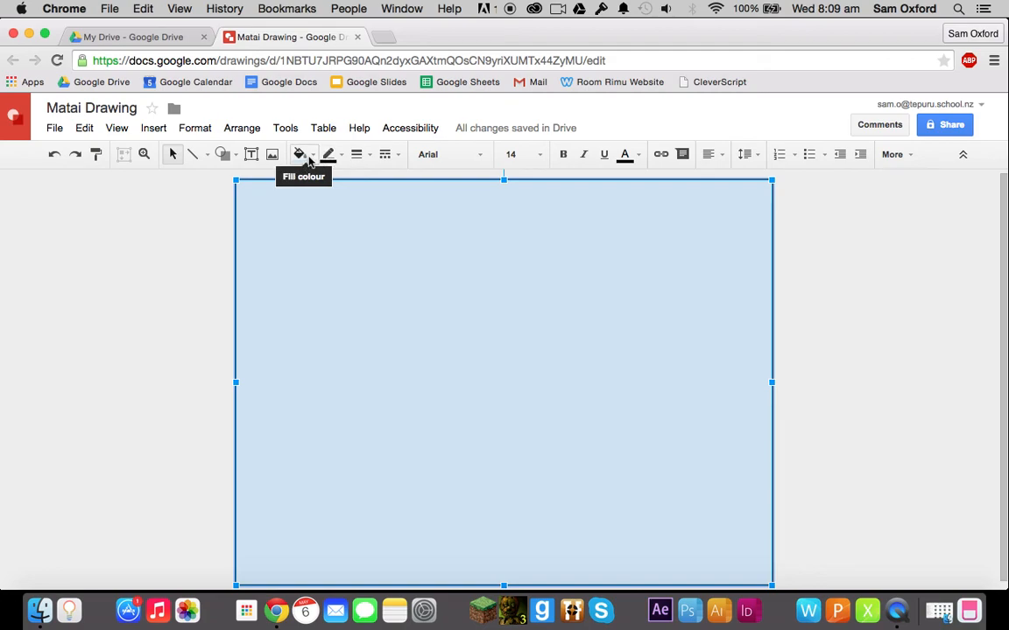
click(112, 301)
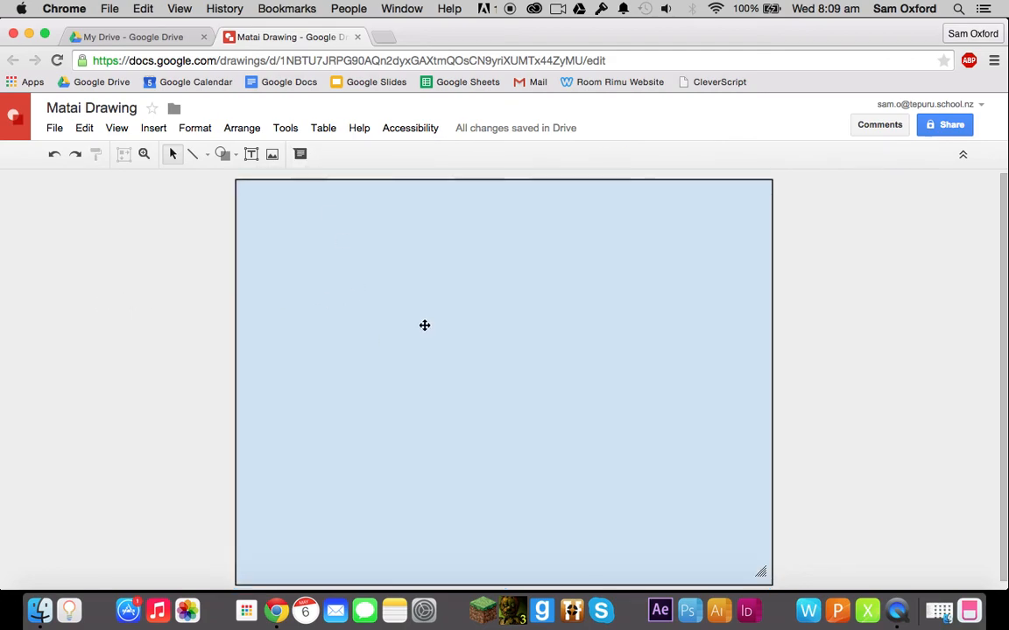
click(422, 328)
click(139, 260)
click(478, 345)
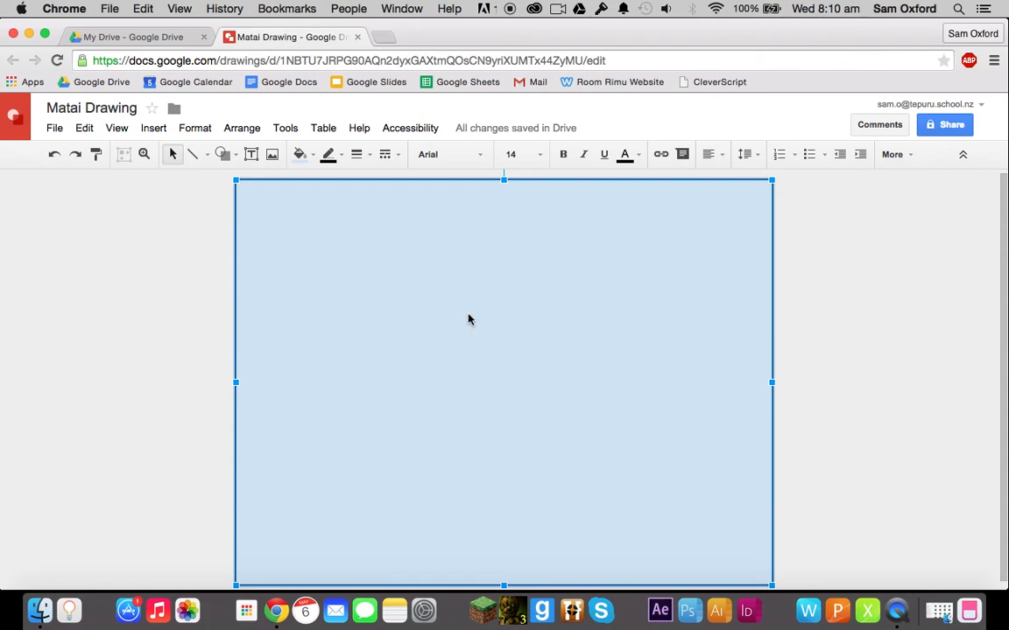
click(211, 300)
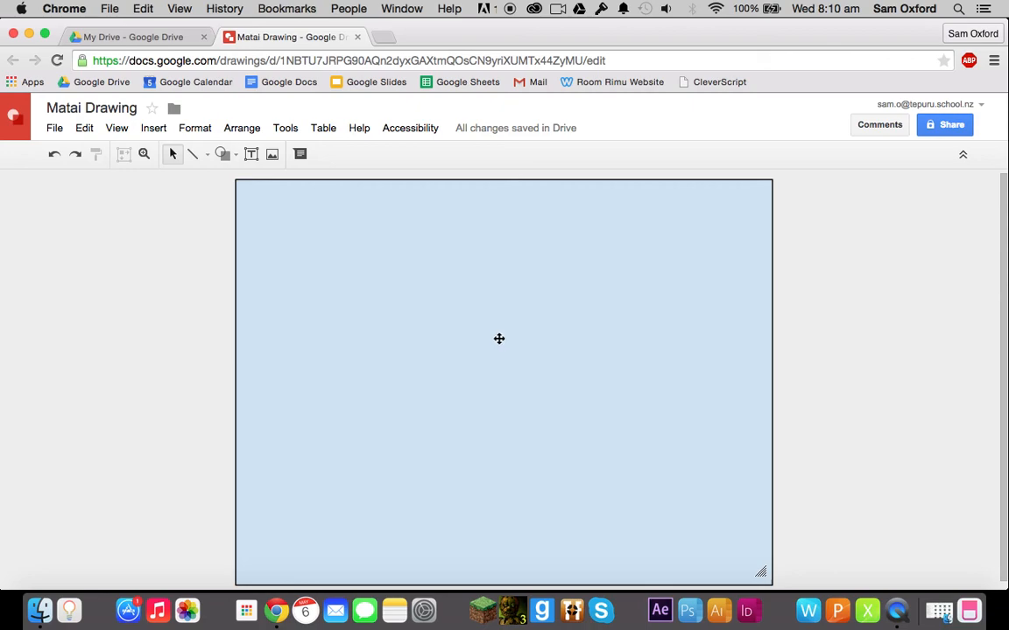
Set the fill colour of the canvas-covering rectangle to magenta.
click(499, 339)
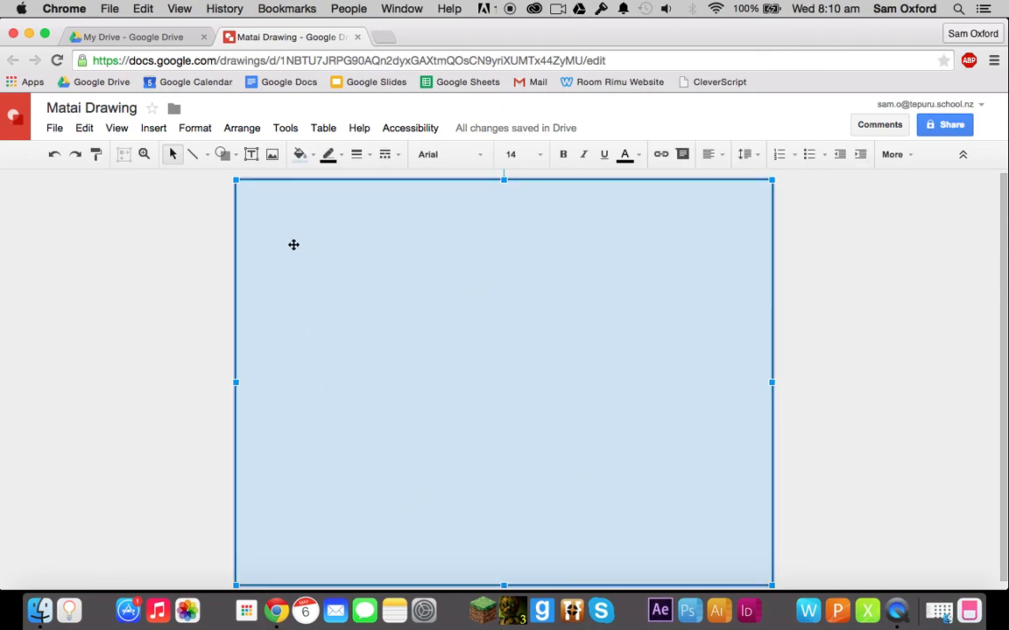
click(311, 156)
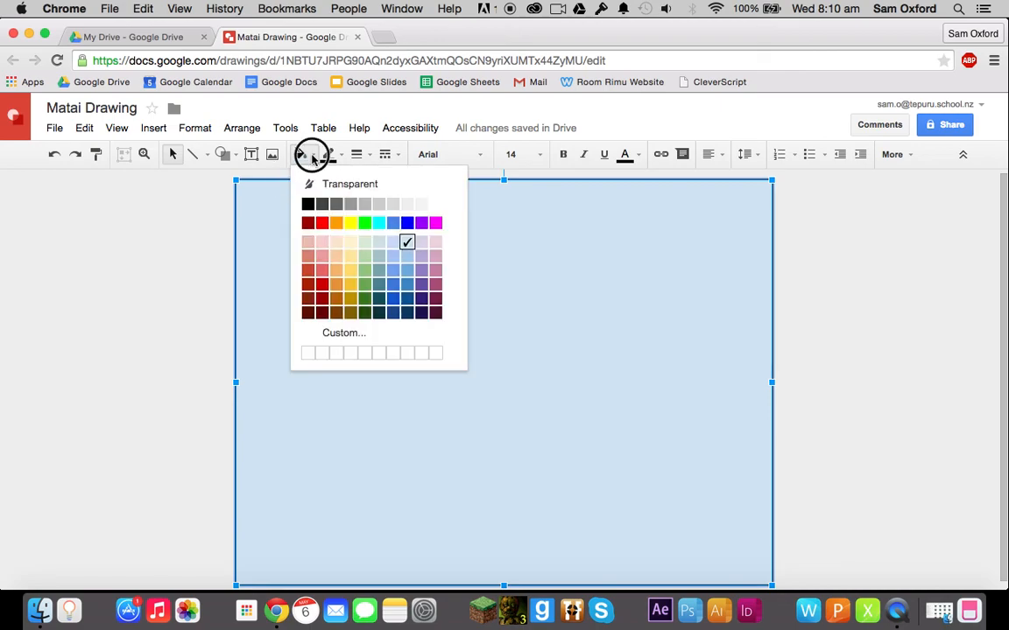
click(311, 155)
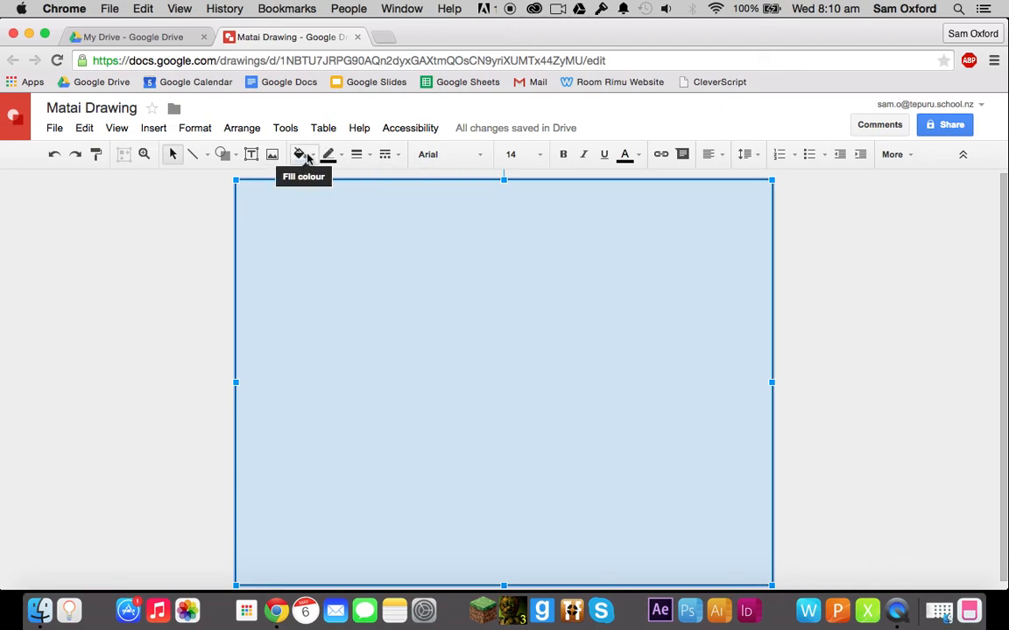
click(311, 156)
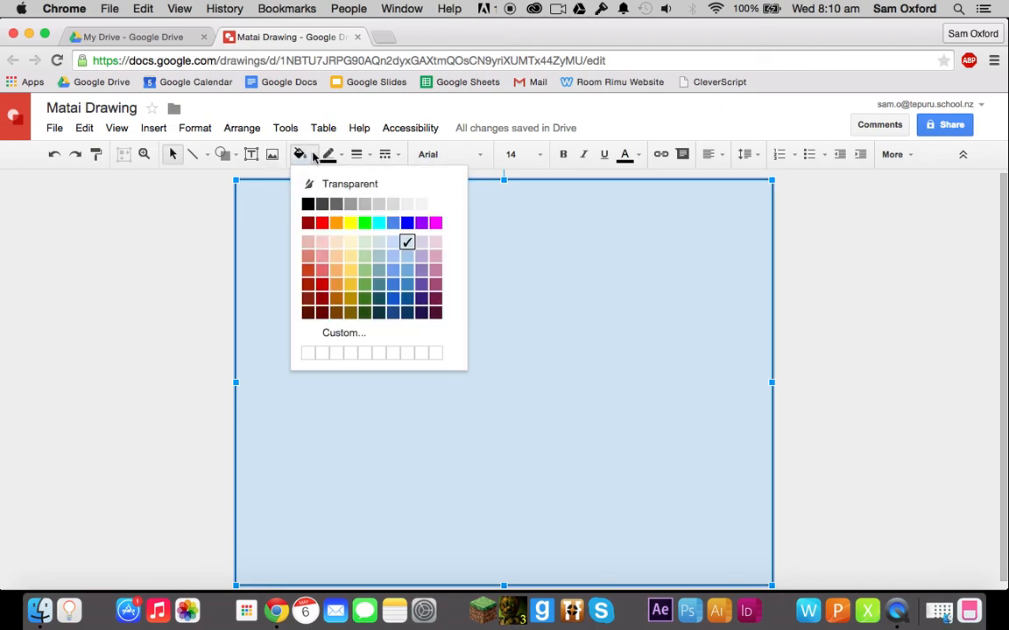
click(431, 224)
Give the rectangle a custom red fill colour, #ff0000ff.
click(300, 154)
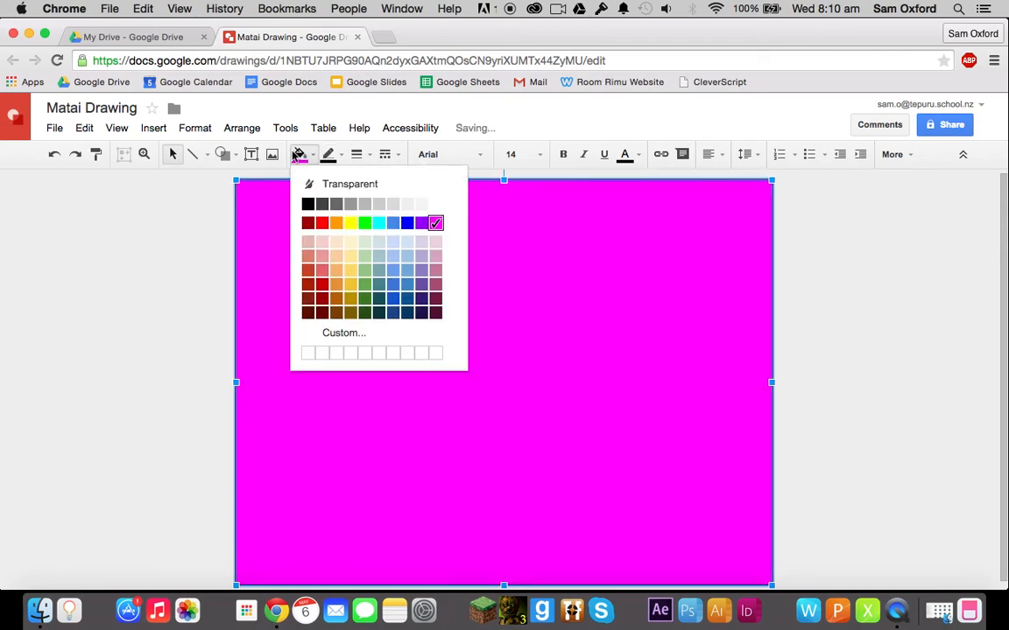
click(337, 340)
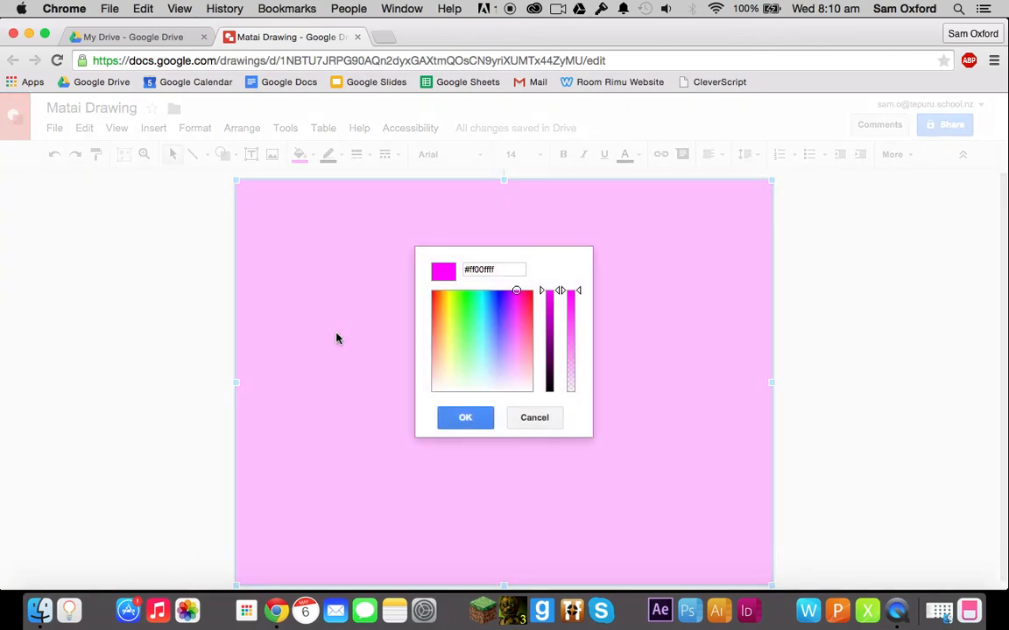
drag(497, 329, 462, 338)
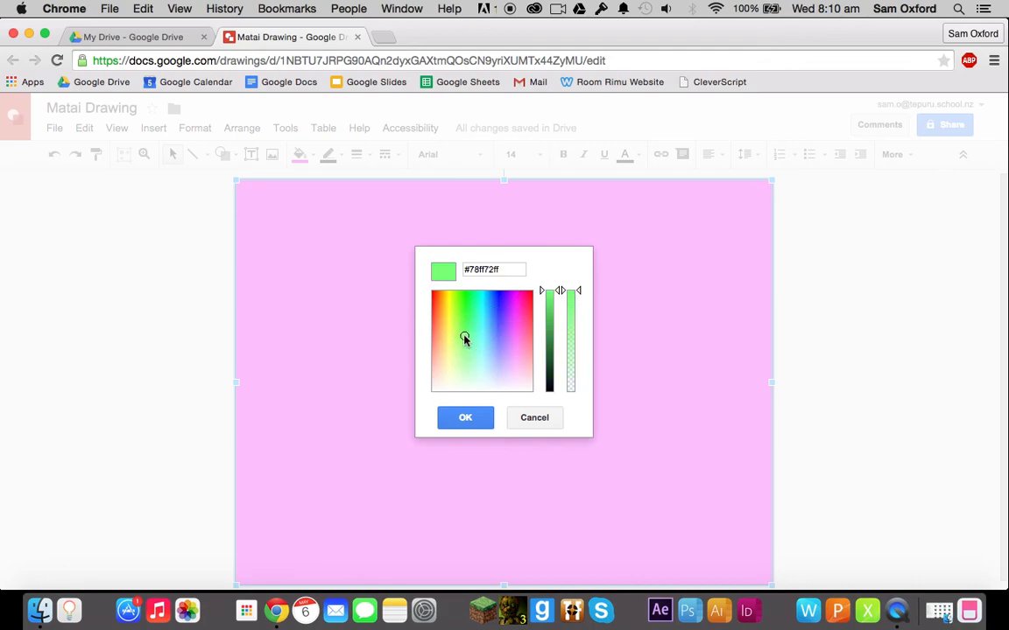
mouse_move(549, 302)
mouse_down()
mouse_move(550, 353)
mouse_move(541, 290)
mouse_up()
drag(460, 338, 557, 298)
click(457, 417)
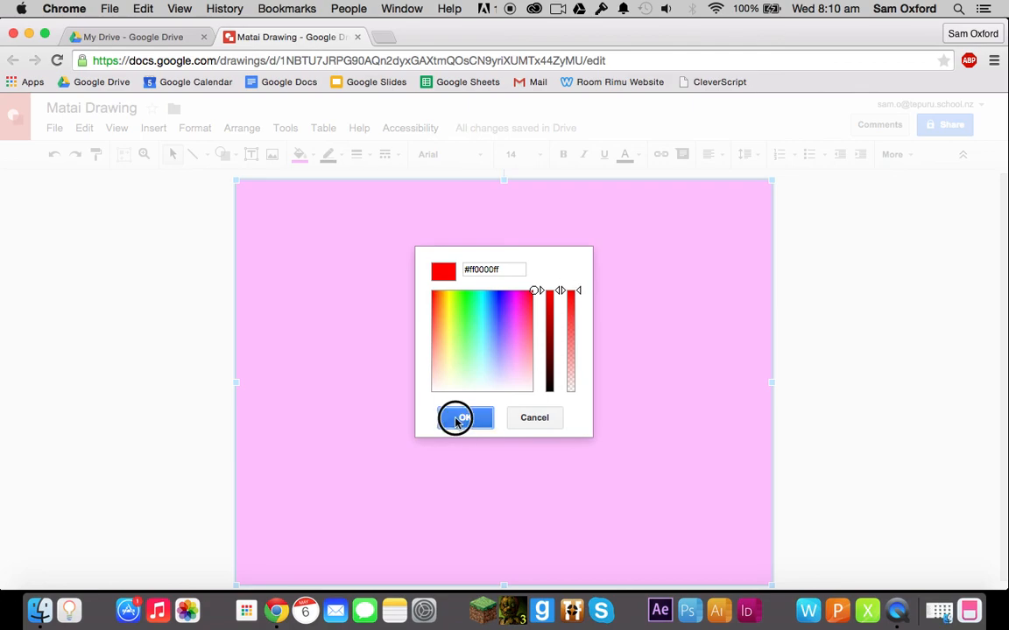
Change the fill colour of the canvas-covering rectangle to dark grey.
click(301, 158)
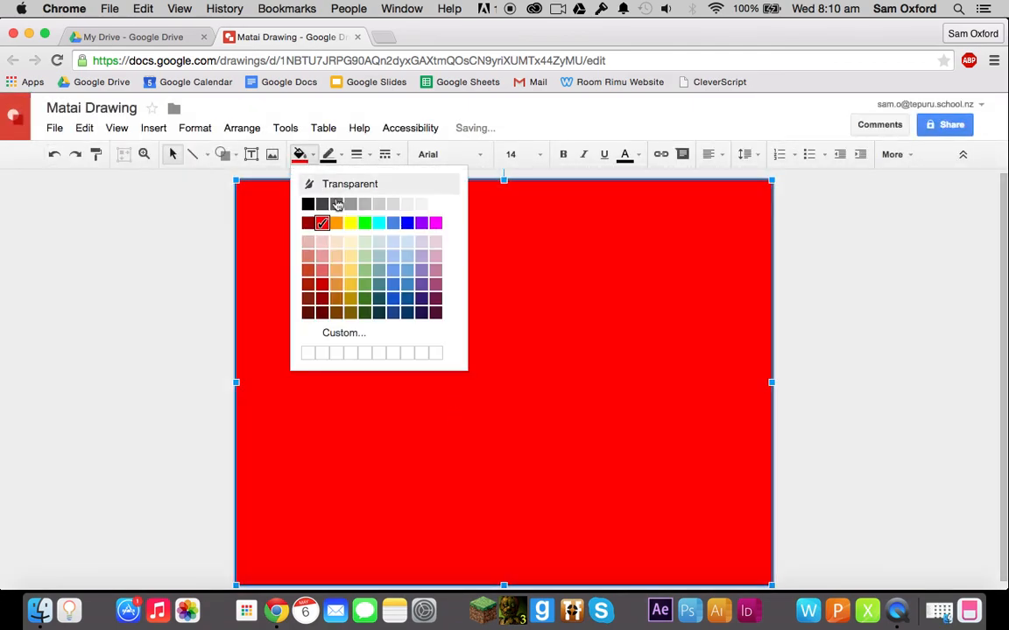
click(327, 207)
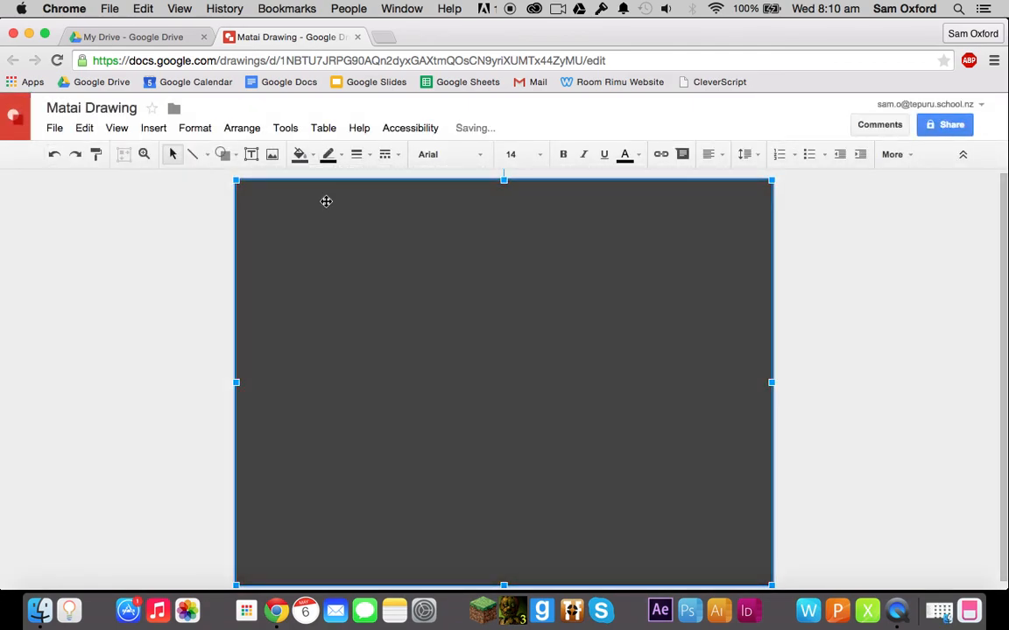
Change the outline colour of the canvas-covering rectangle to the same dark grey as its fill and deselect it.
click(209, 250)
click(356, 211)
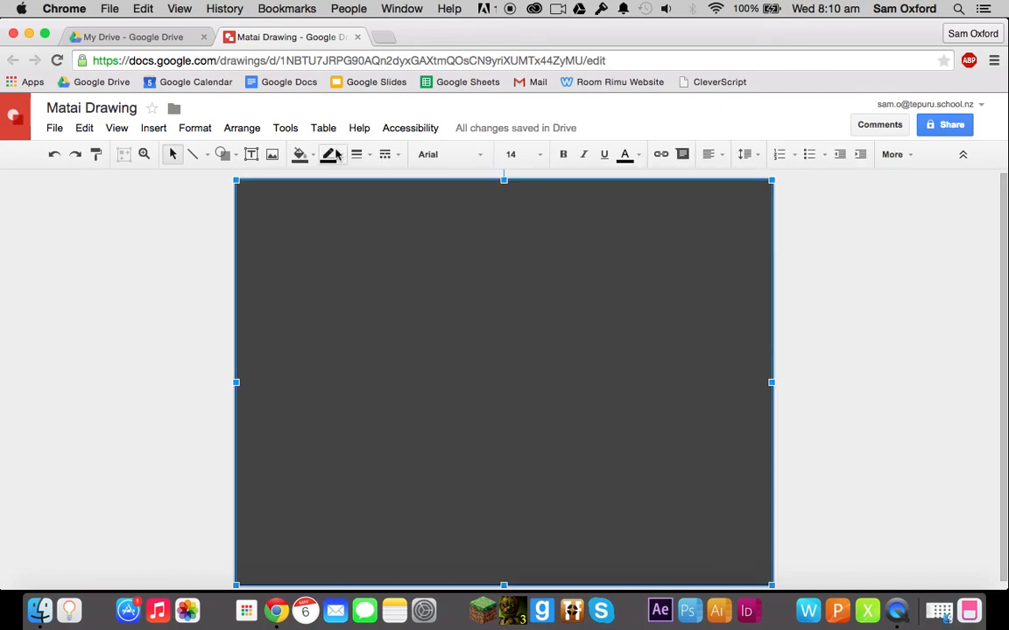
click(207, 284)
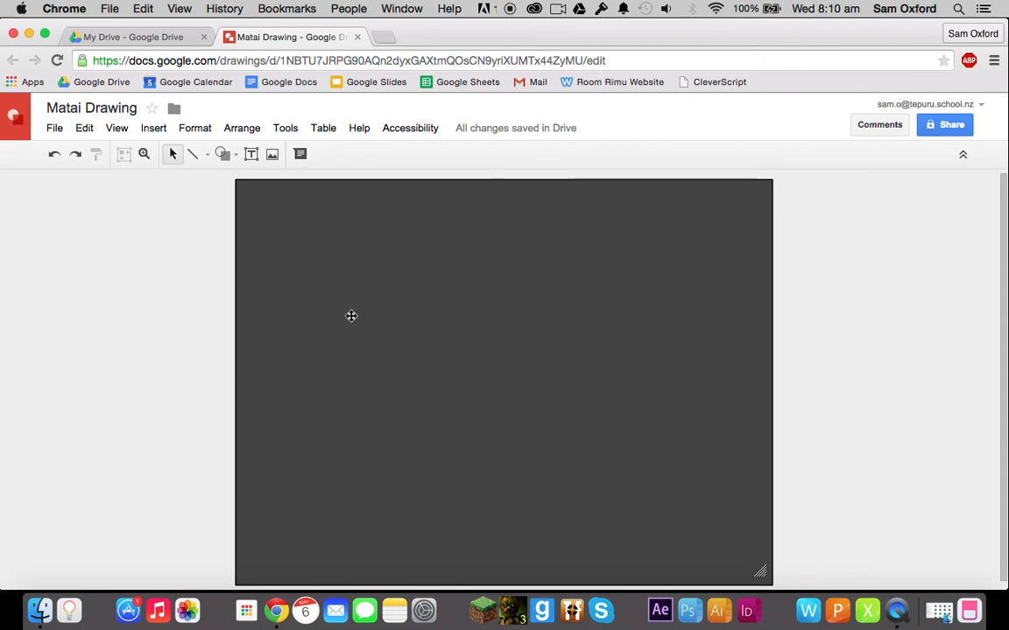
click(351, 316)
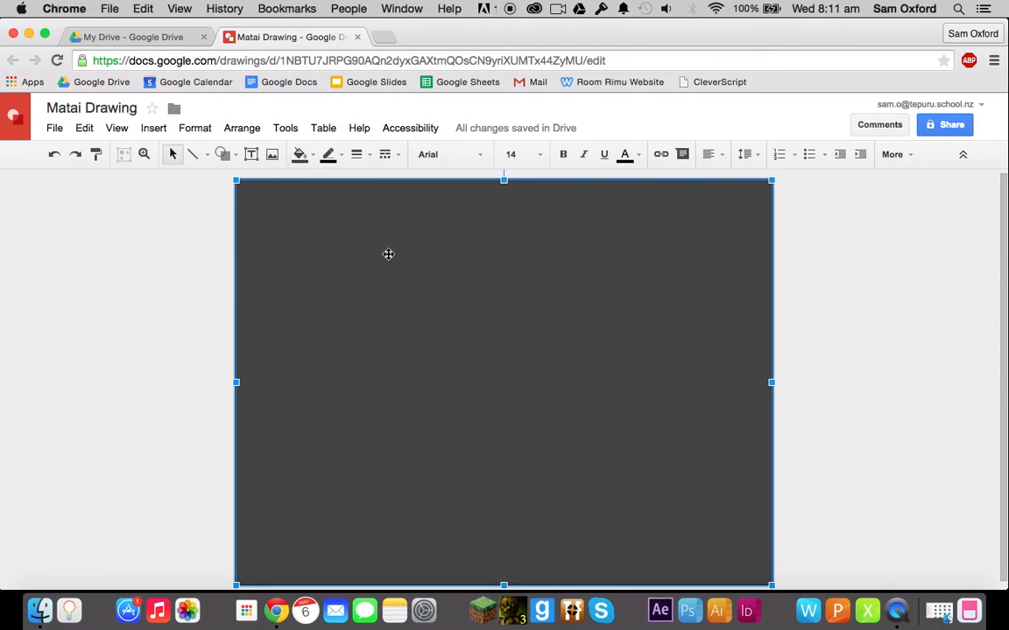
click(340, 157)
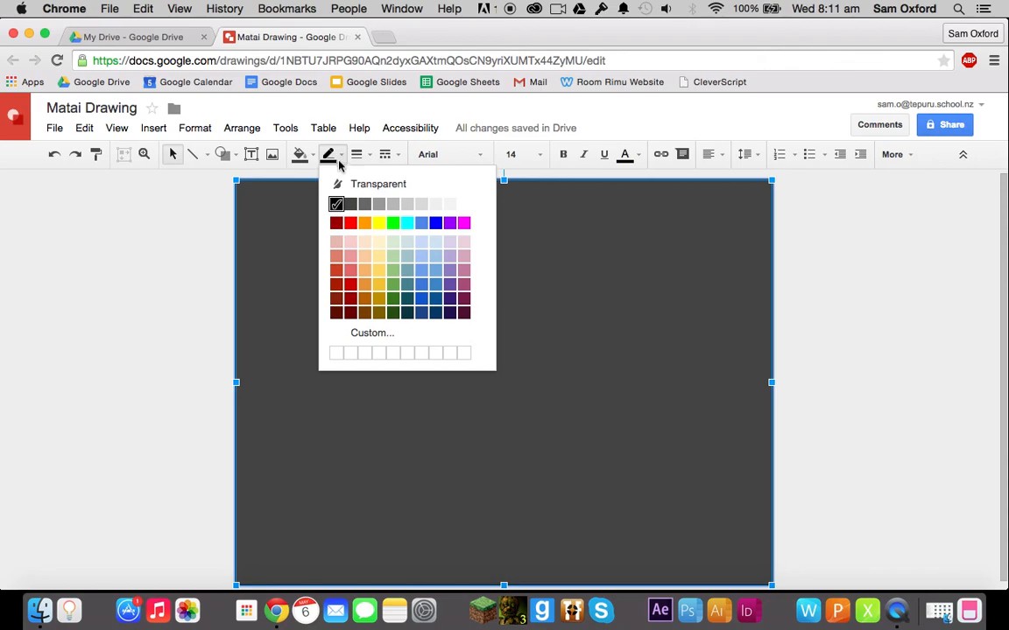
click(338, 204)
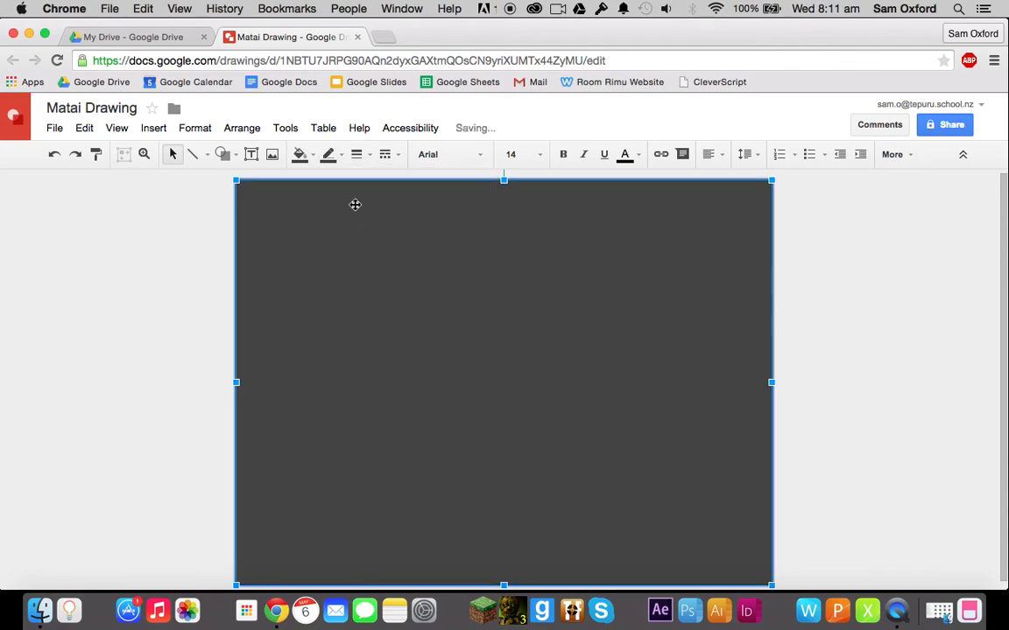
click(169, 247)
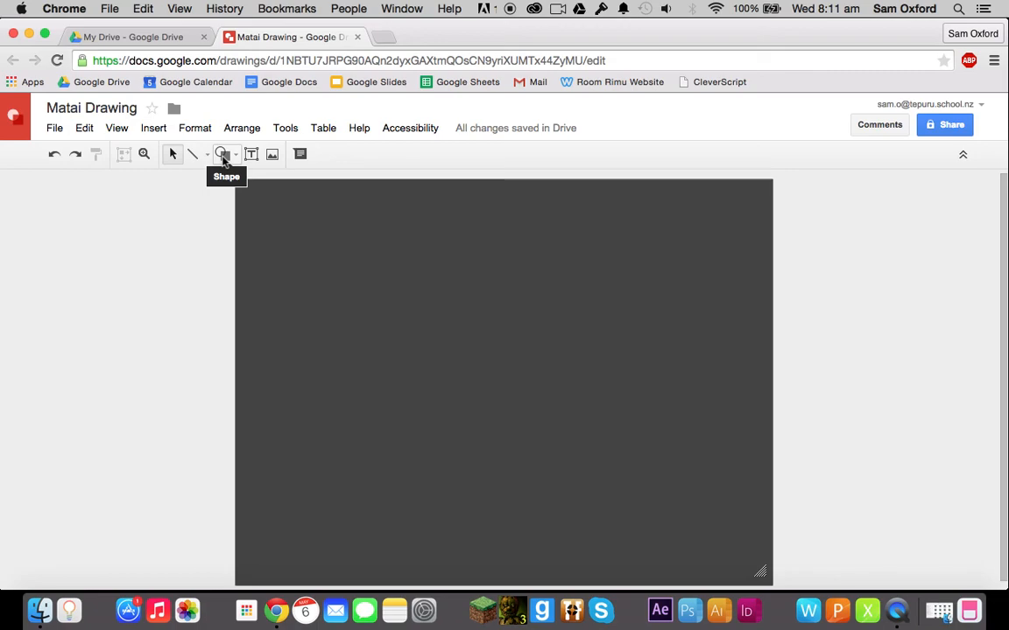
Draw a circle near the upper-left corner of the dark grey background, about a fifth of the canvas width across.
click(222, 156)
click(222, 156)
click(222, 156)
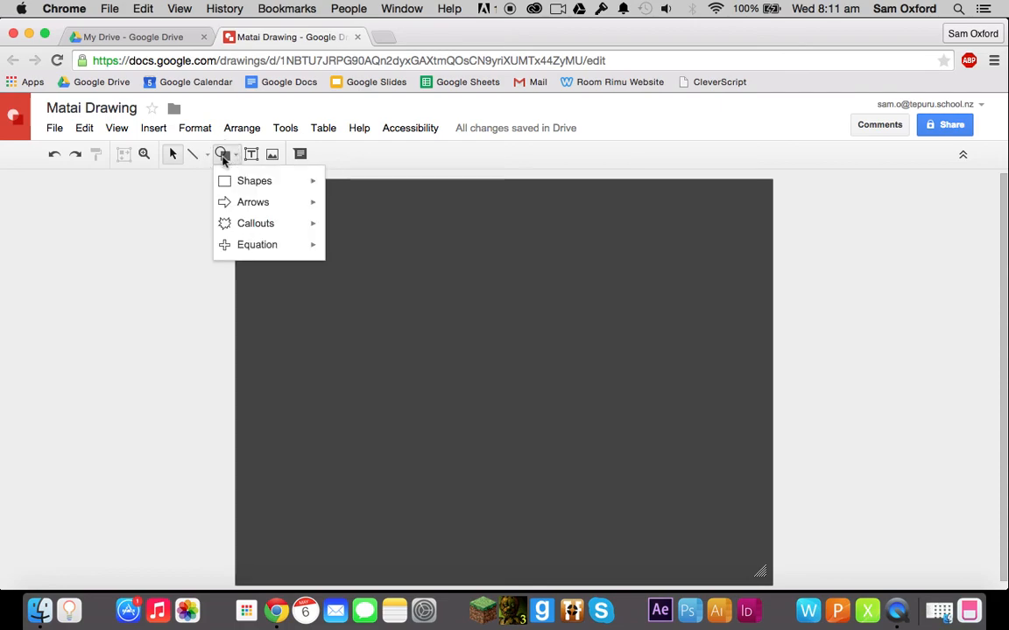
click(222, 156)
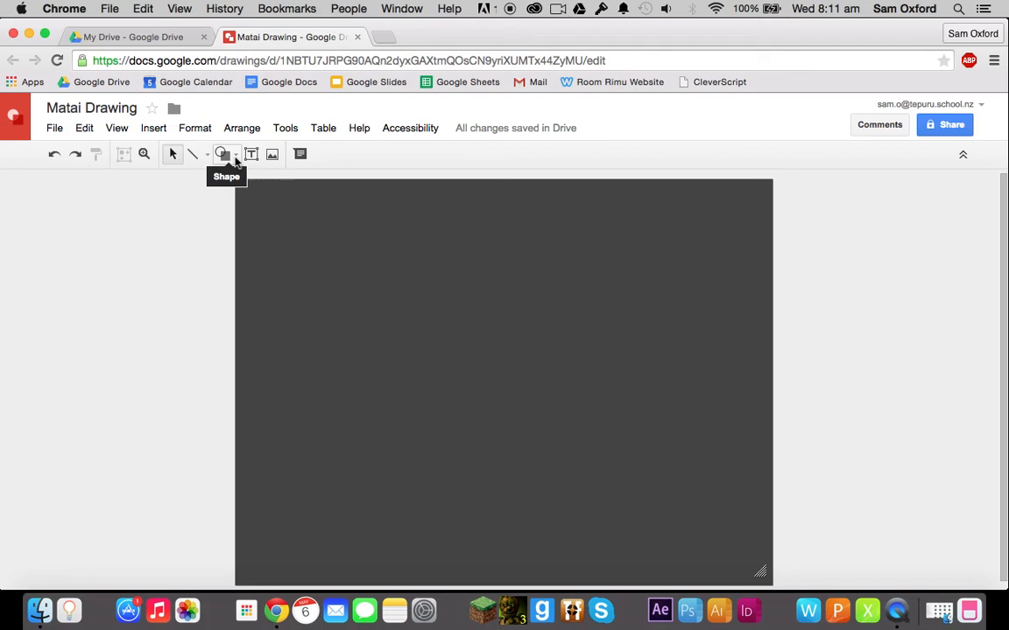
click(235, 160)
click(233, 158)
click(237, 155)
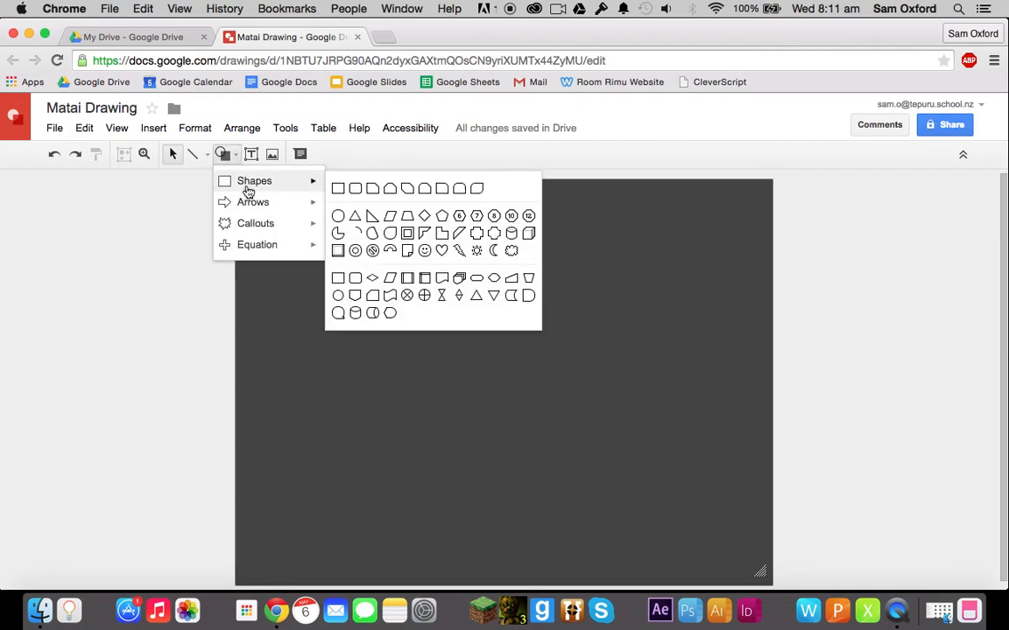
mouse_move(253, 208)
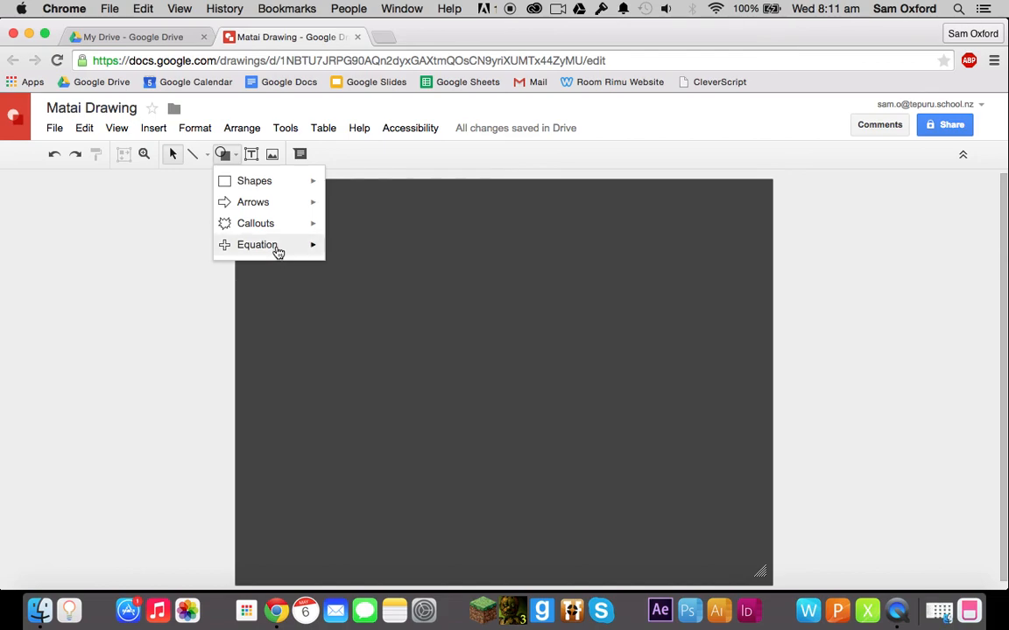
mouse_move(290, 188)
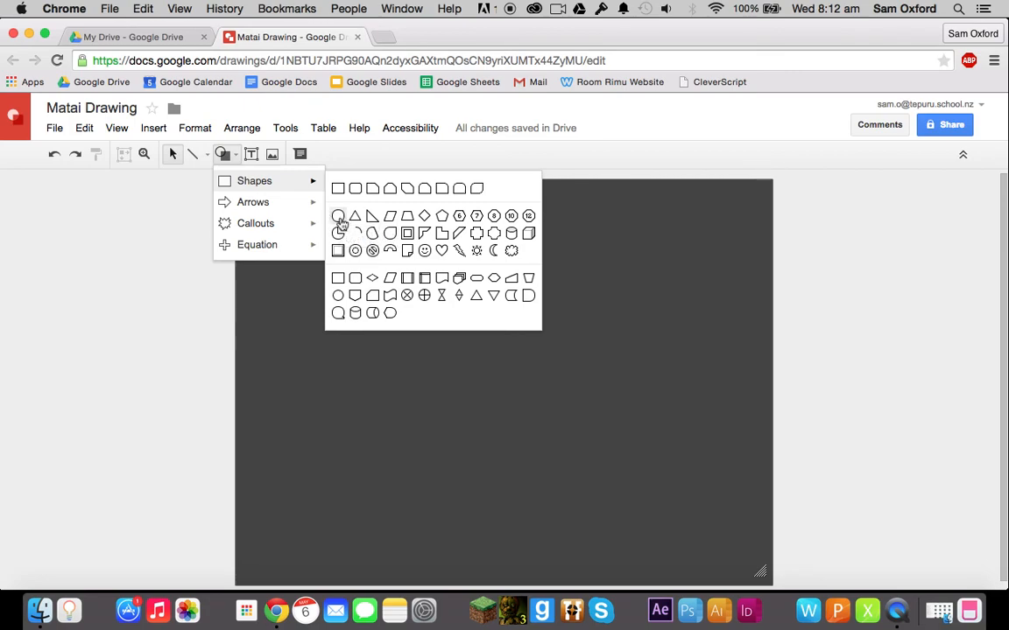
click(339, 218)
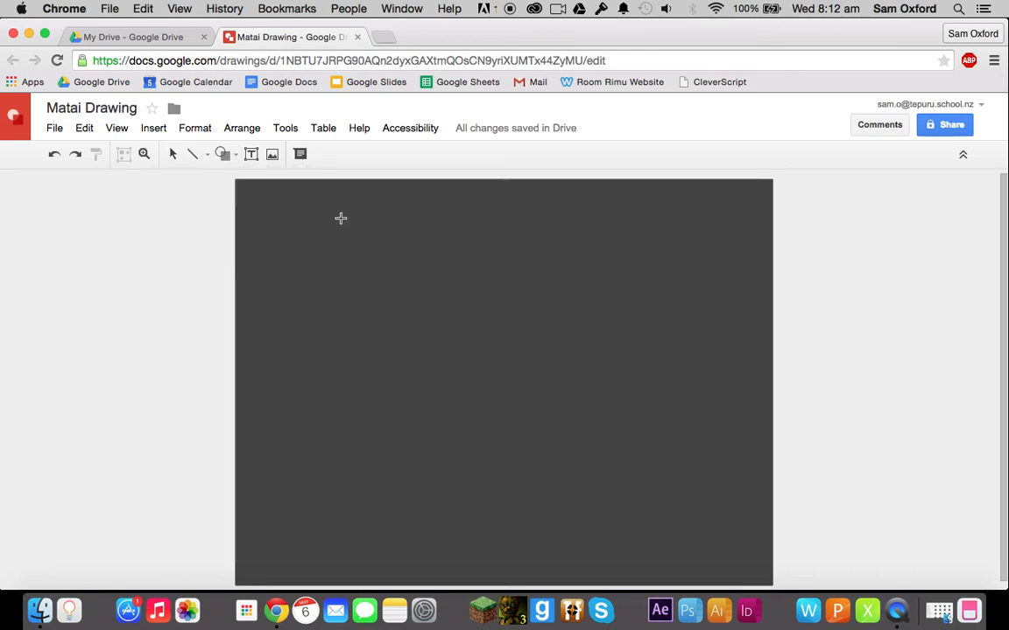
drag(271, 205, 367, 300)
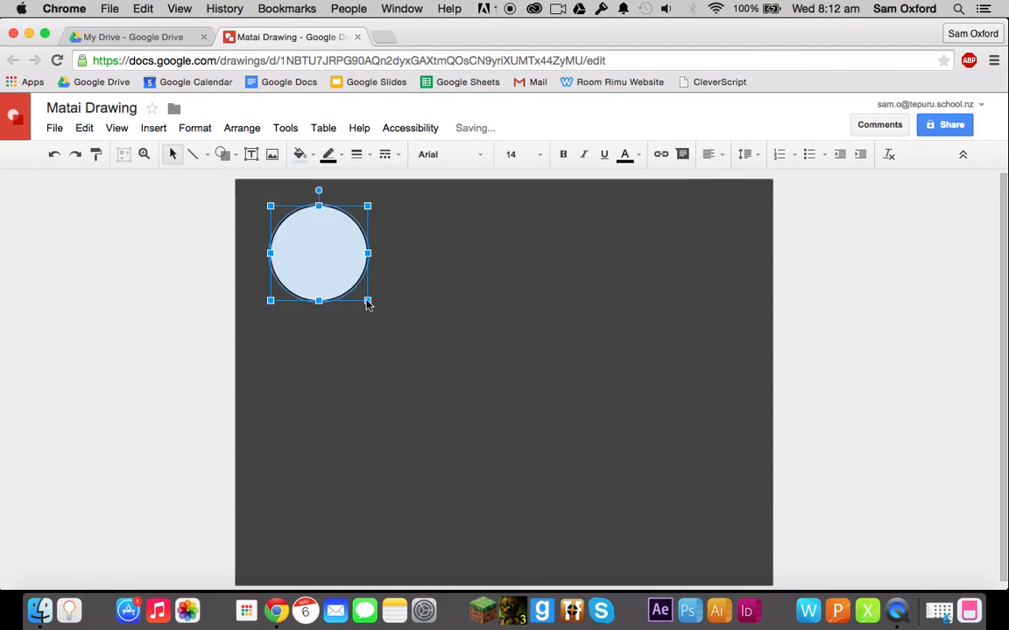
Set the fill colour of the circle to a medium light purple.
click(192, 254)
click(347, 258)
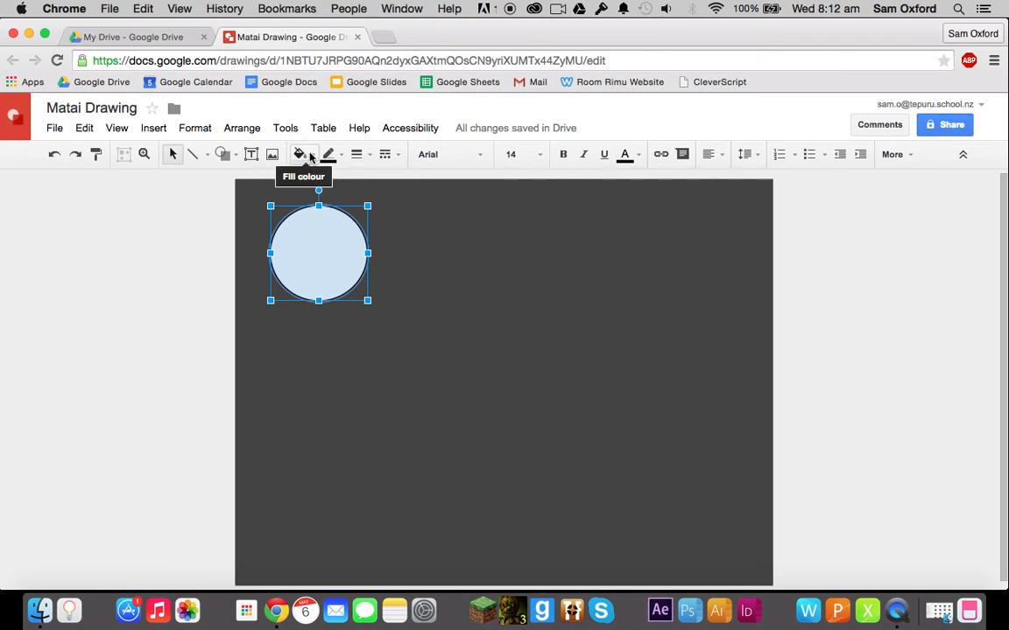
click(222, 239)
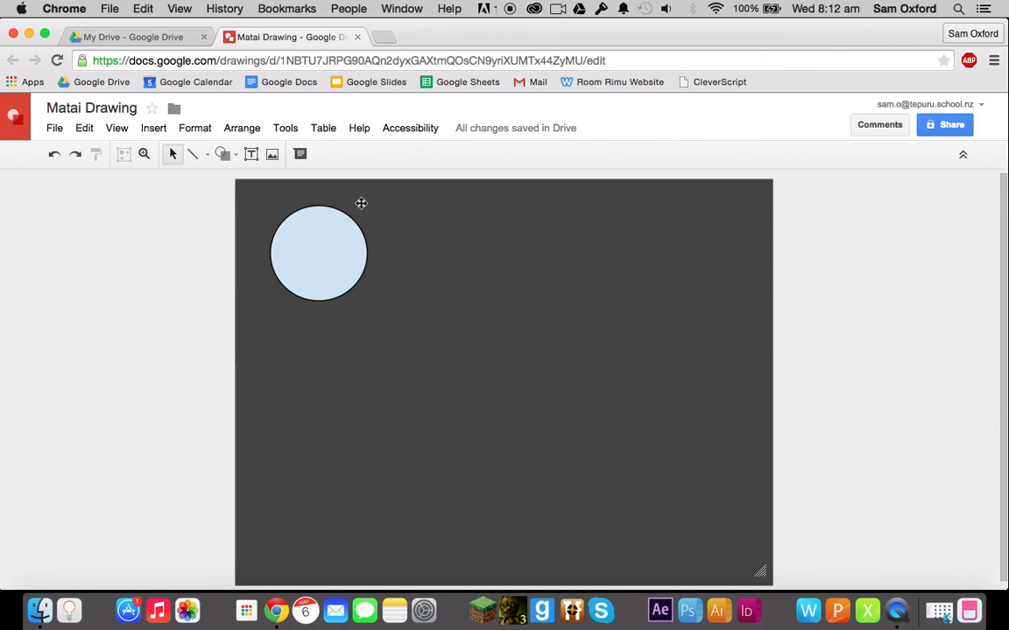
click(337, 239)
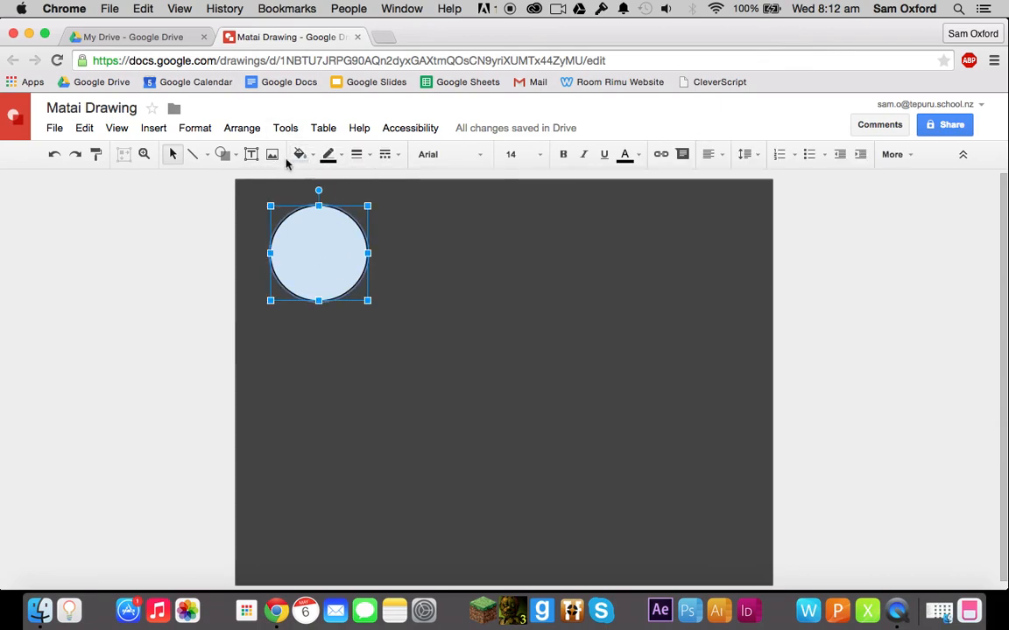
click(299, 154)
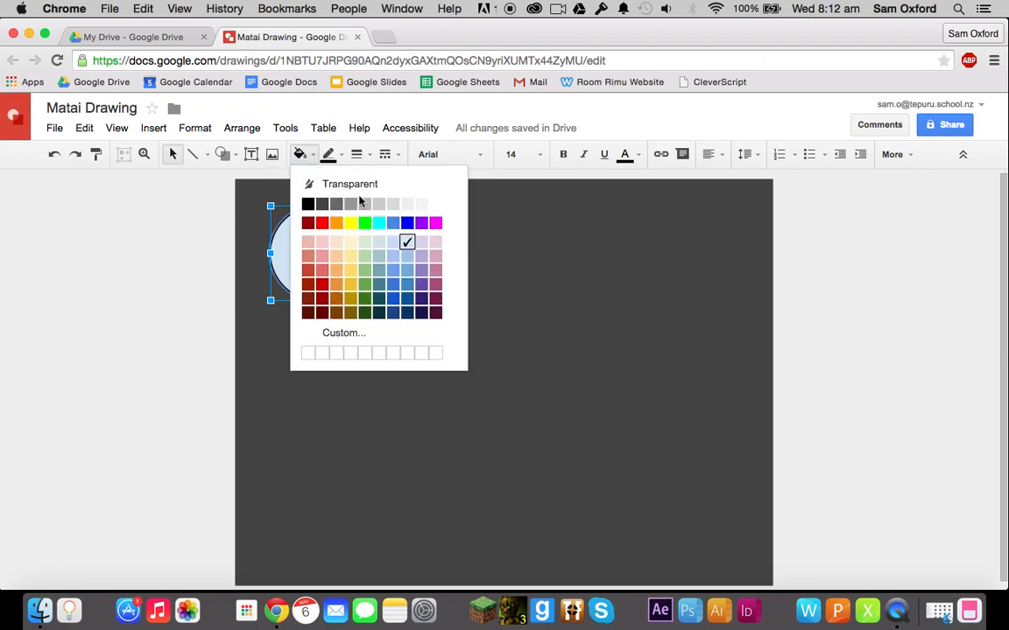
click(422, 271)
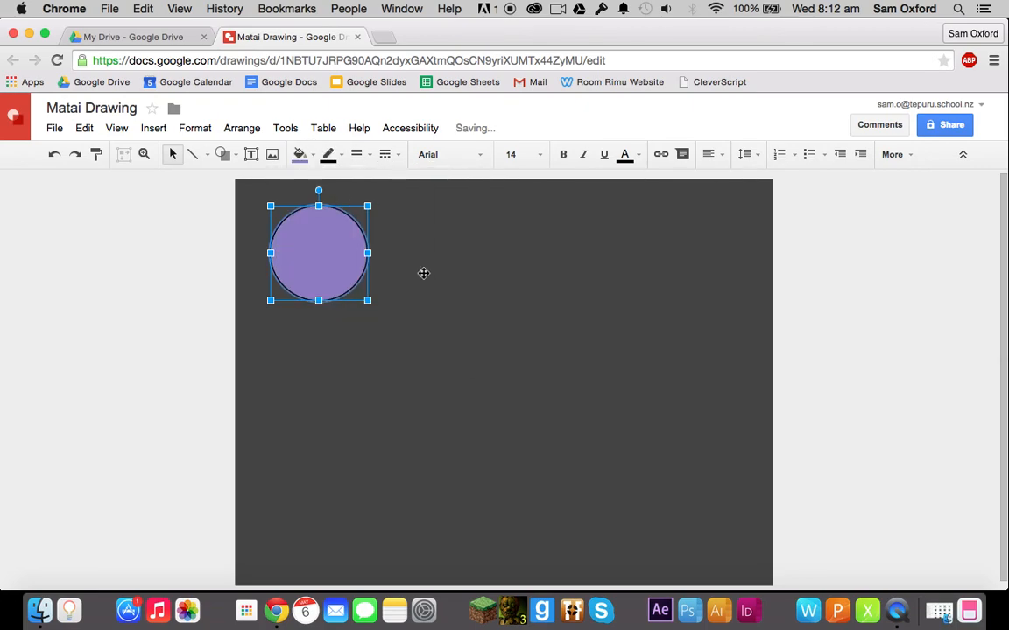
Set the circle's outline colour to the same light purple as its fill and deselect it.
click(328, 154)
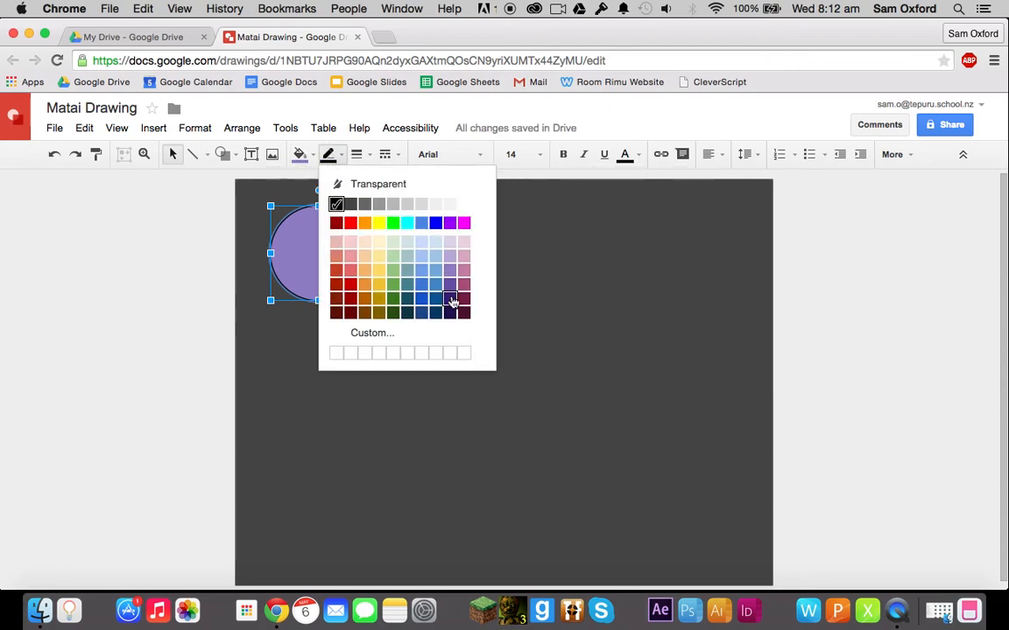
click(326, 155)
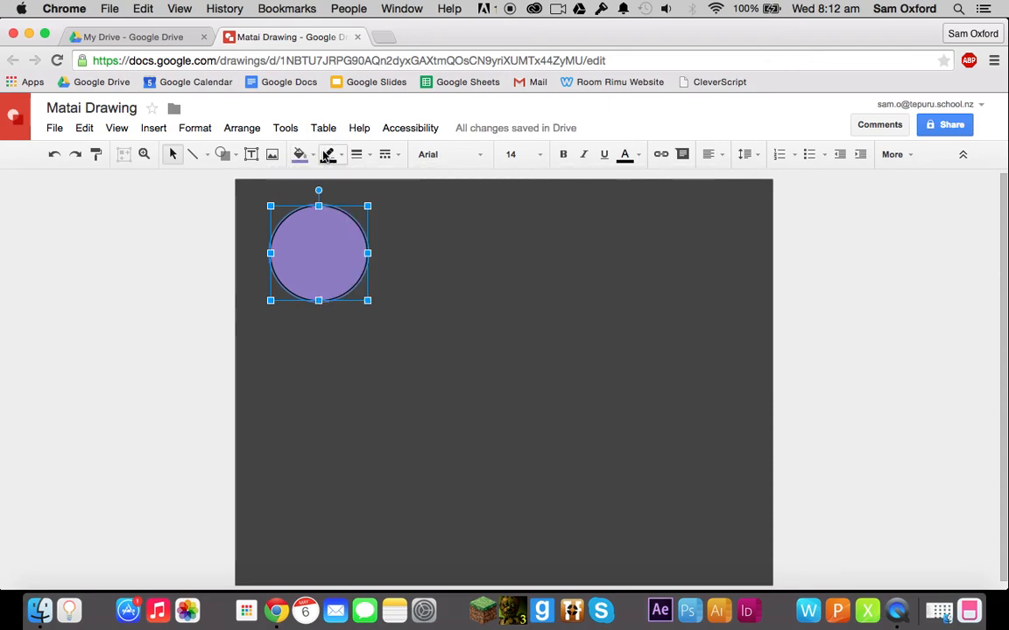
click(340, 157)
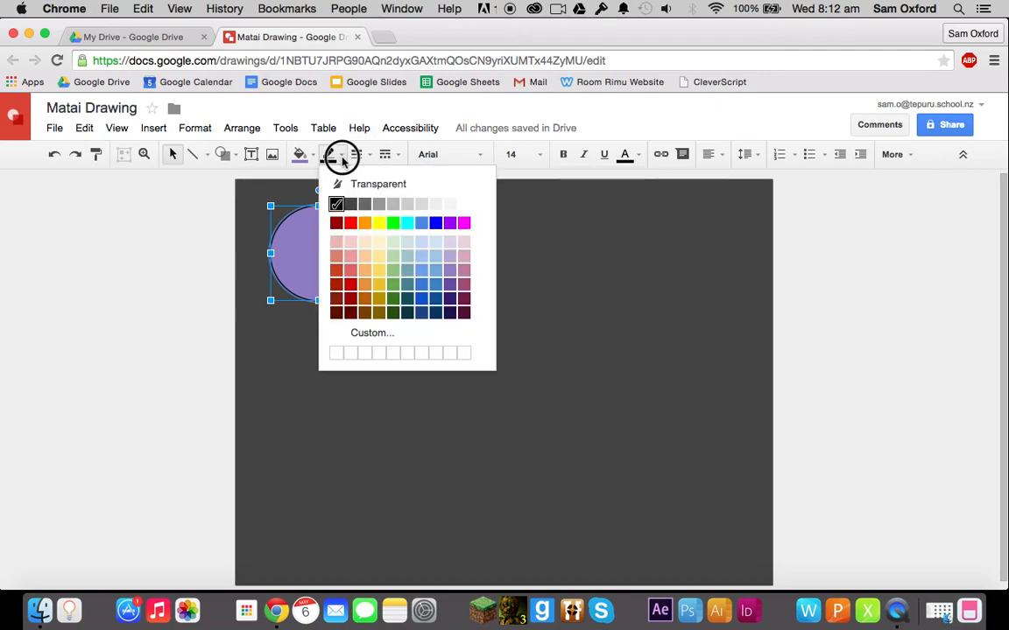
click(447, 272)
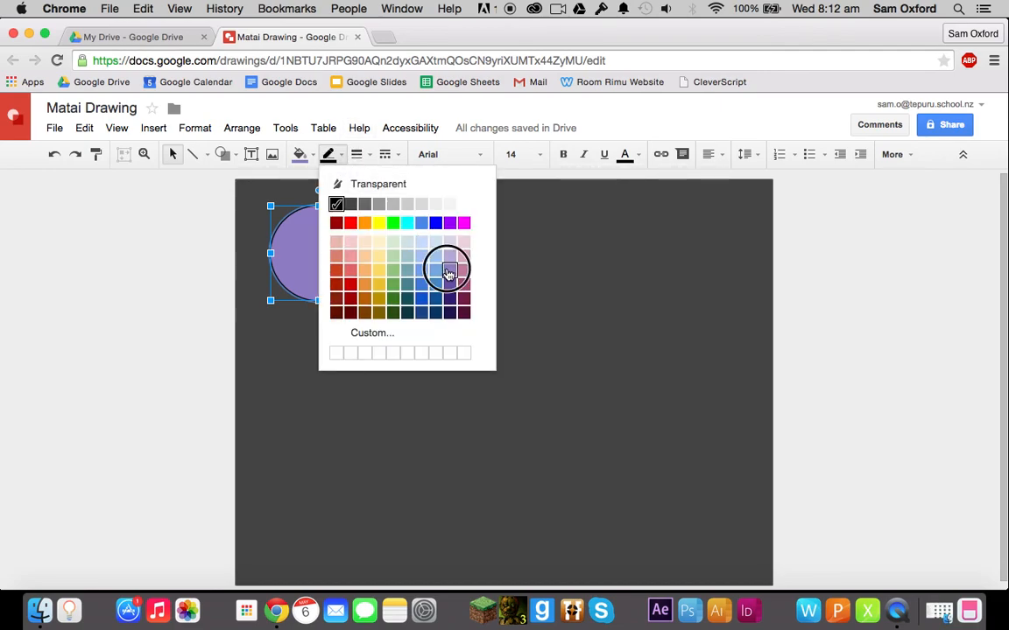
click(77, 258)
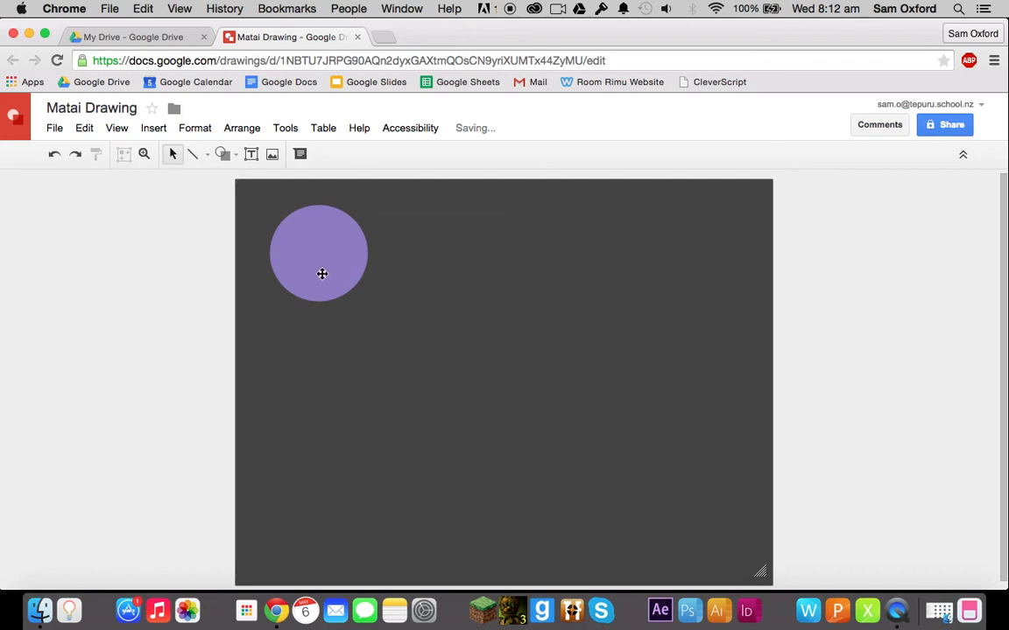
Try a large rounded rectangle on the background, diagonally below the purple circle, and delete it.
click(322, 268)
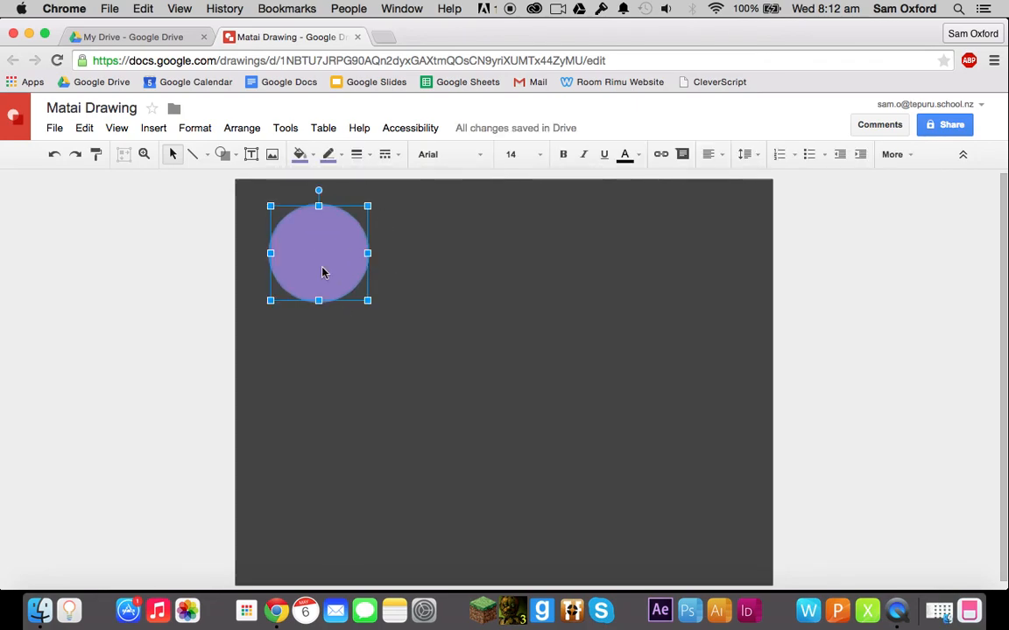
click(221, 154)
mouse_move(244, 182)
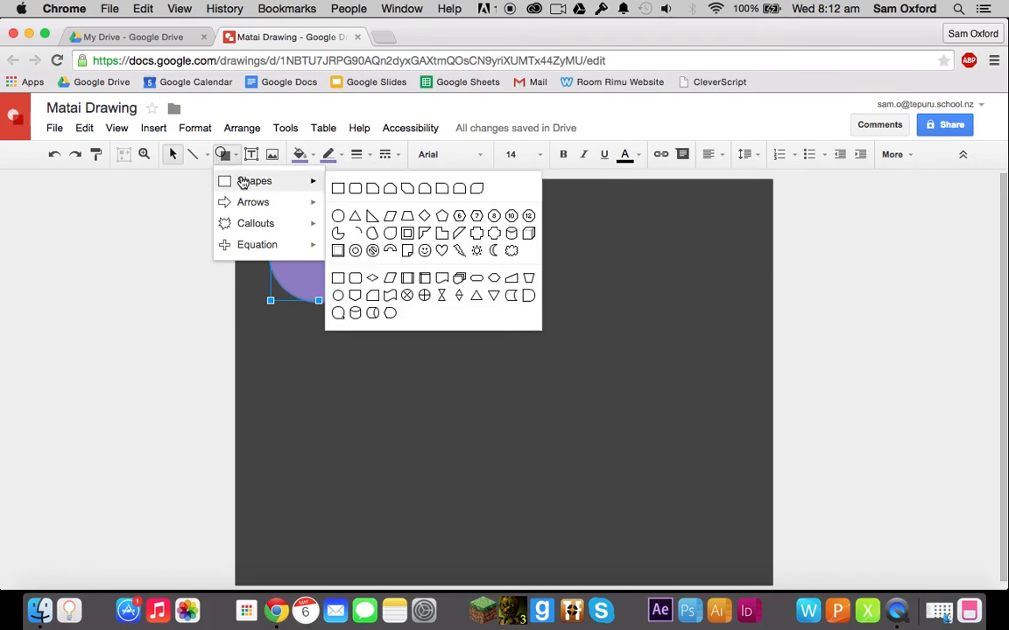
click(225, 156)
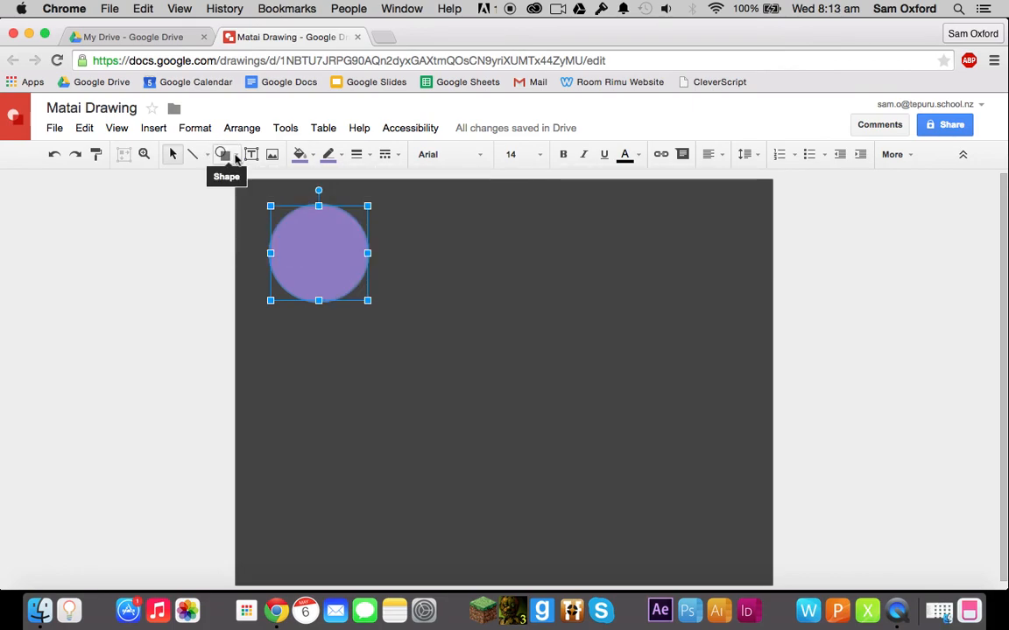
click(235, 157)
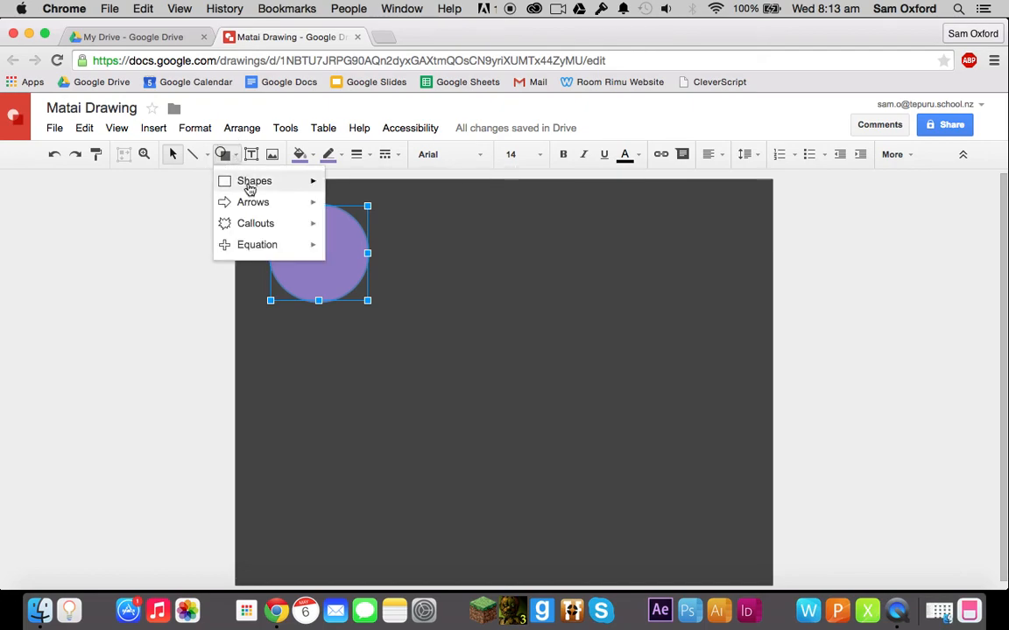
mouse_move(250, 192)
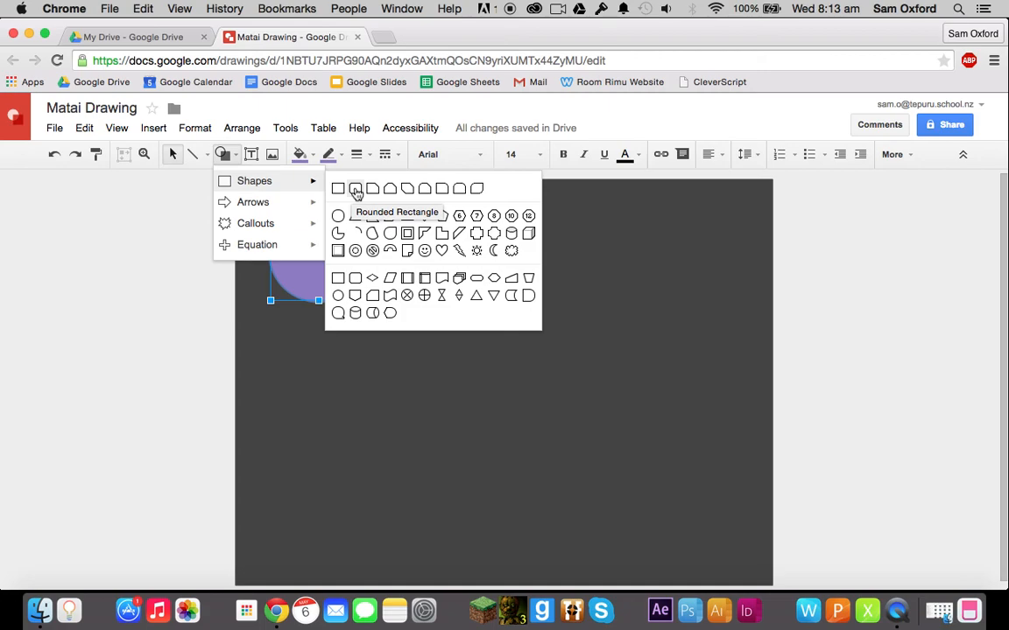
click(354, 189)
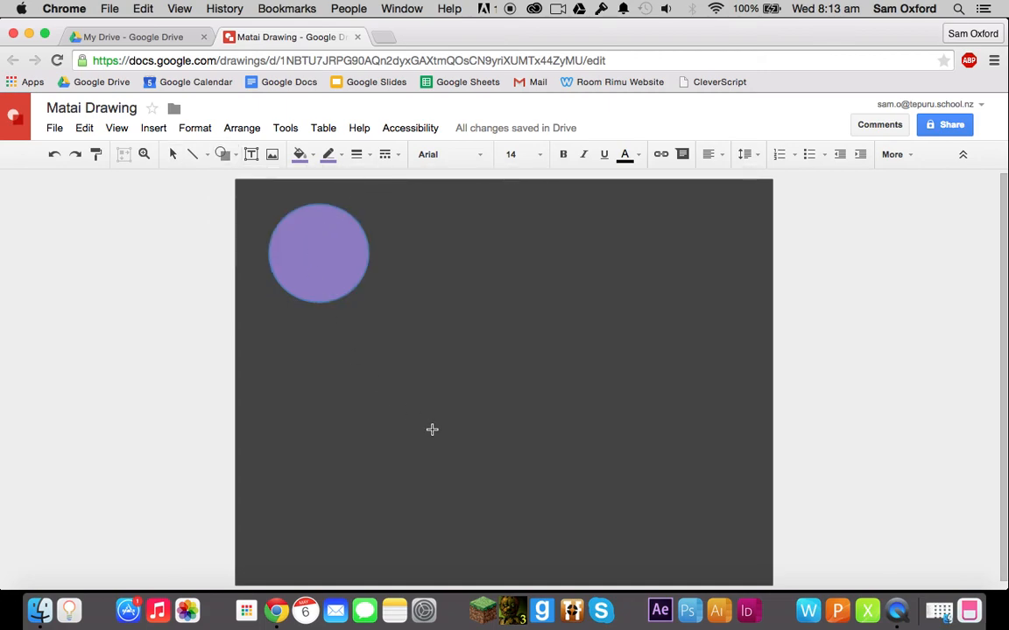
drag(363, 309, 694, 537)
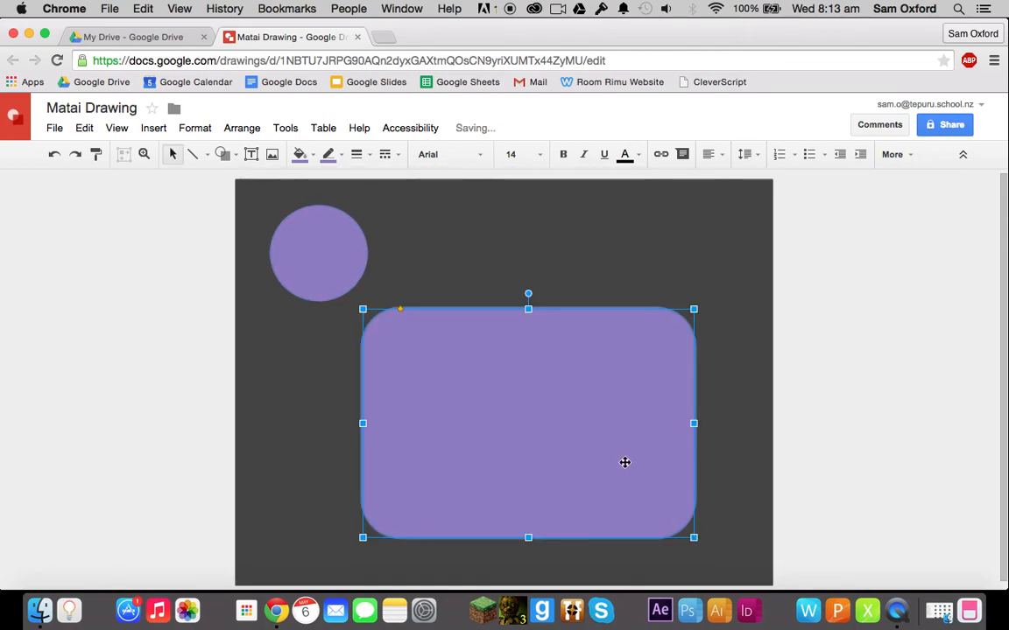
key(BackSpace)
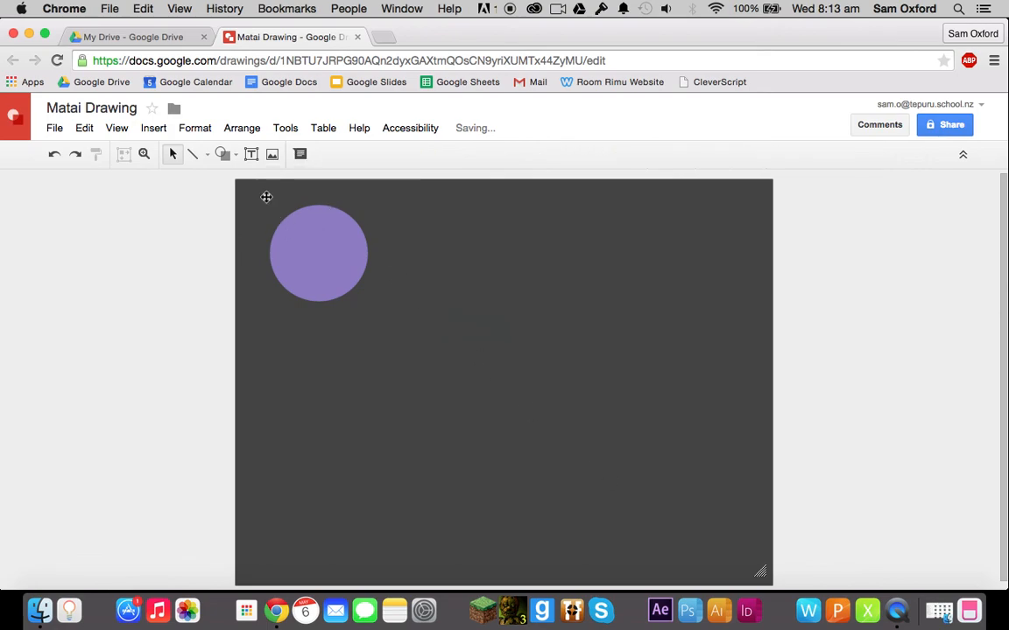
Draw a thin rounded rectangle across the middle of the purple circle, spanning the circle's full width.
click(223, 154)
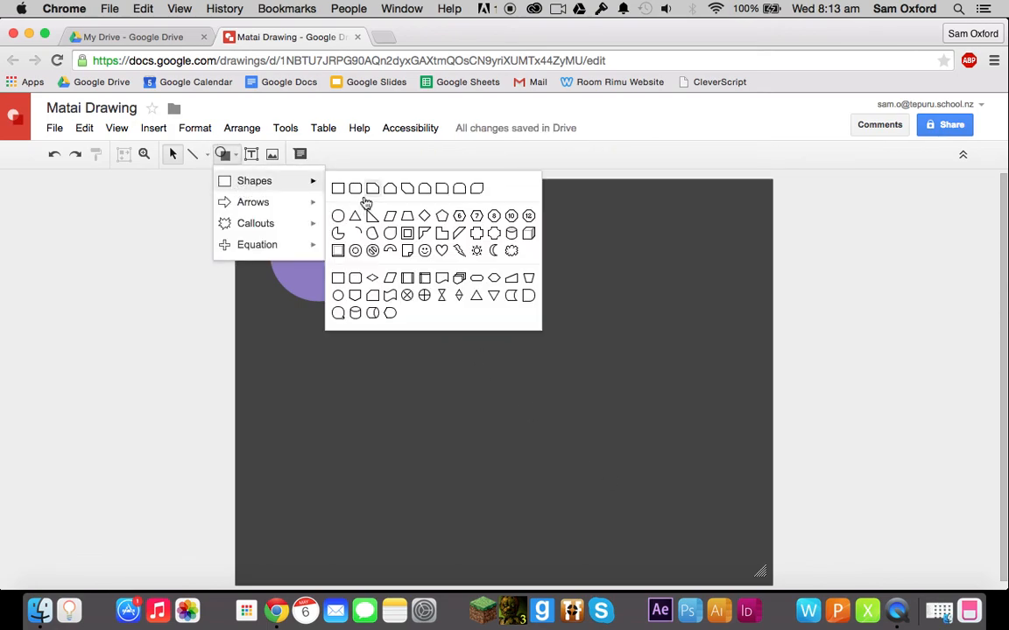
click(355, 189)
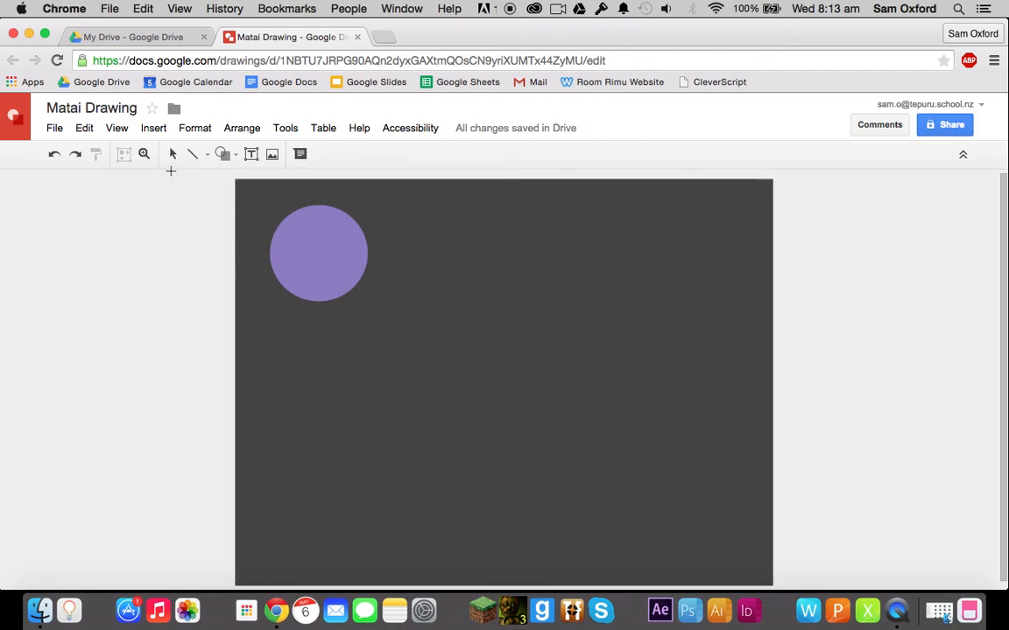
click(143, 154)
click(306, 250)
click(306, 251)
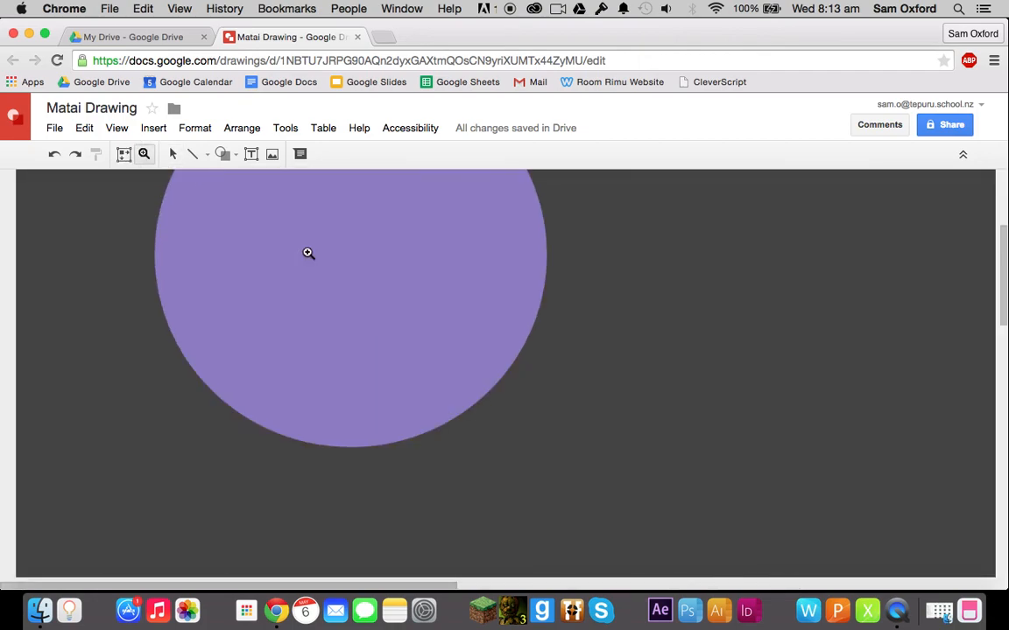
scroll(308, 253, up, 3)
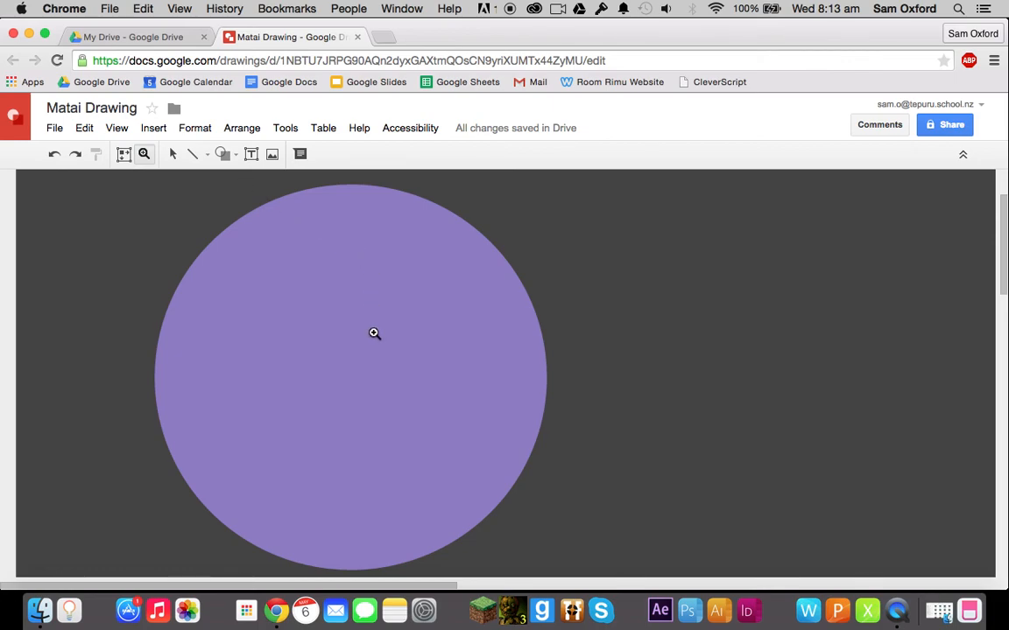
scroll(374, 333, down, 5)
scroll(374, 333, up, 6)
scroll(374, 332, down, 4)
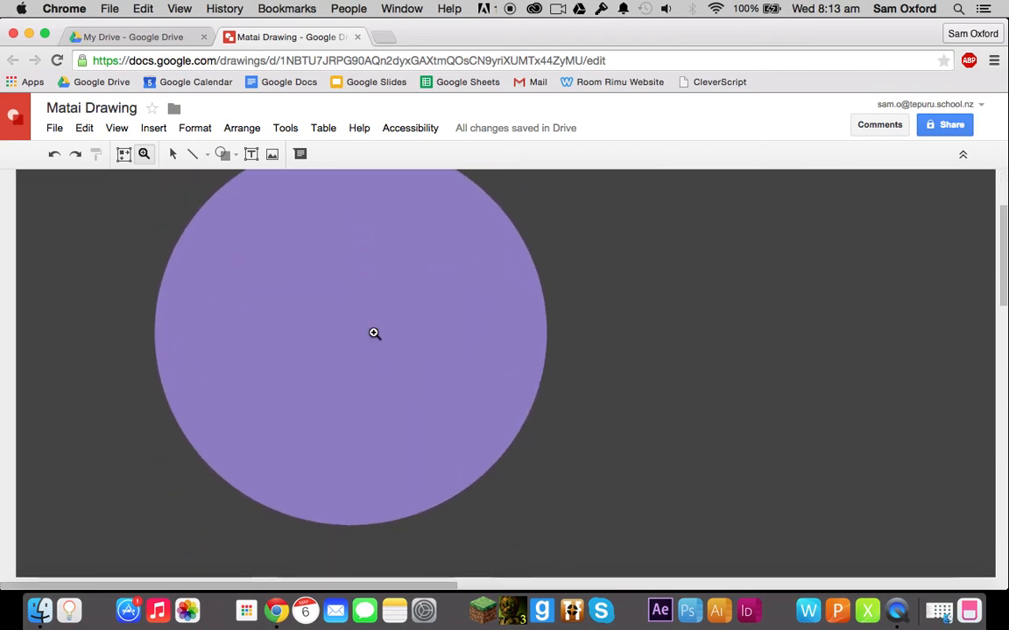
scroll(374, 333, up, 2)
scroll(374, 332, right, 2)
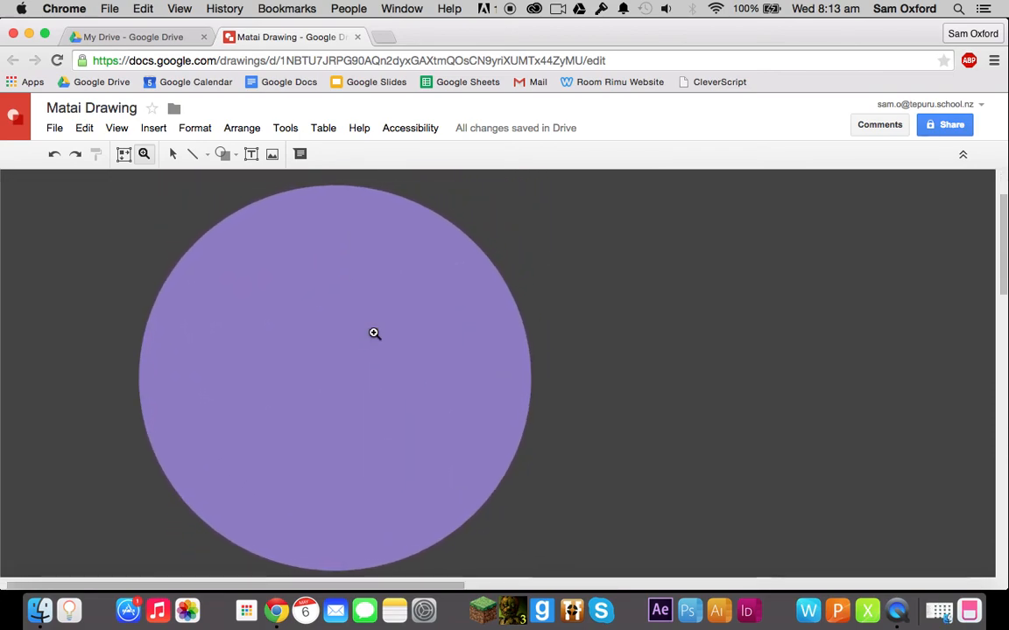
drag(440, 589, 390, 590)
drag(472, 35, 526, 17)
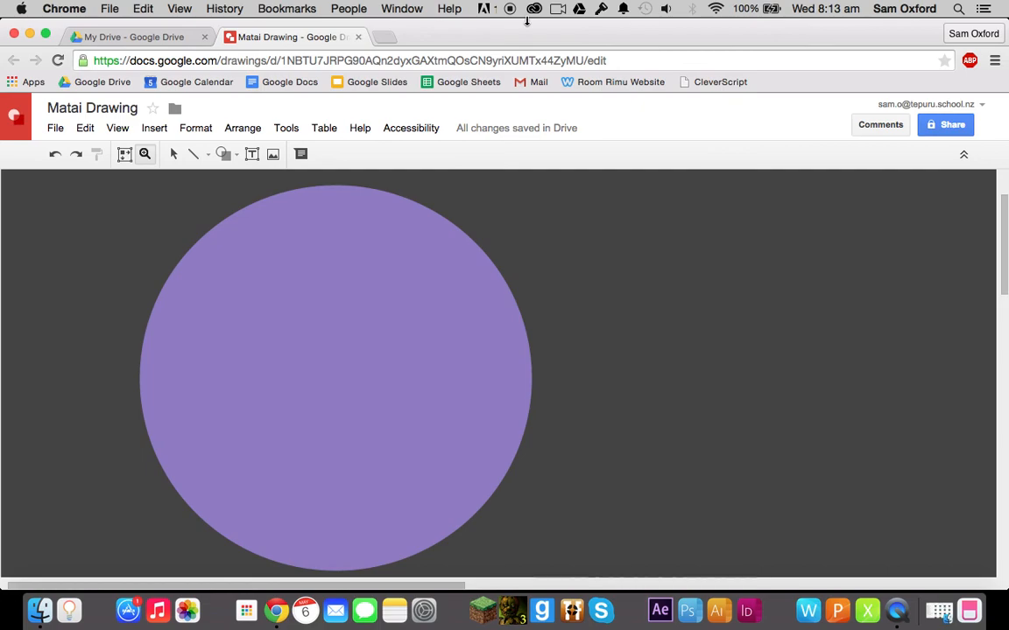
click(229, 156)
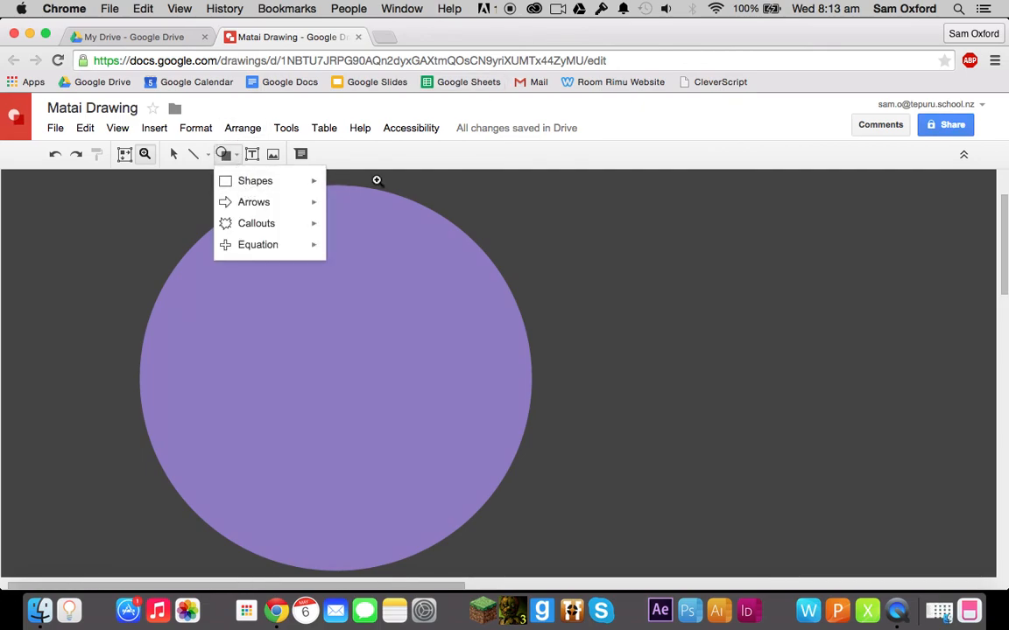
mouse_move(281, 183)
click(345, 187)
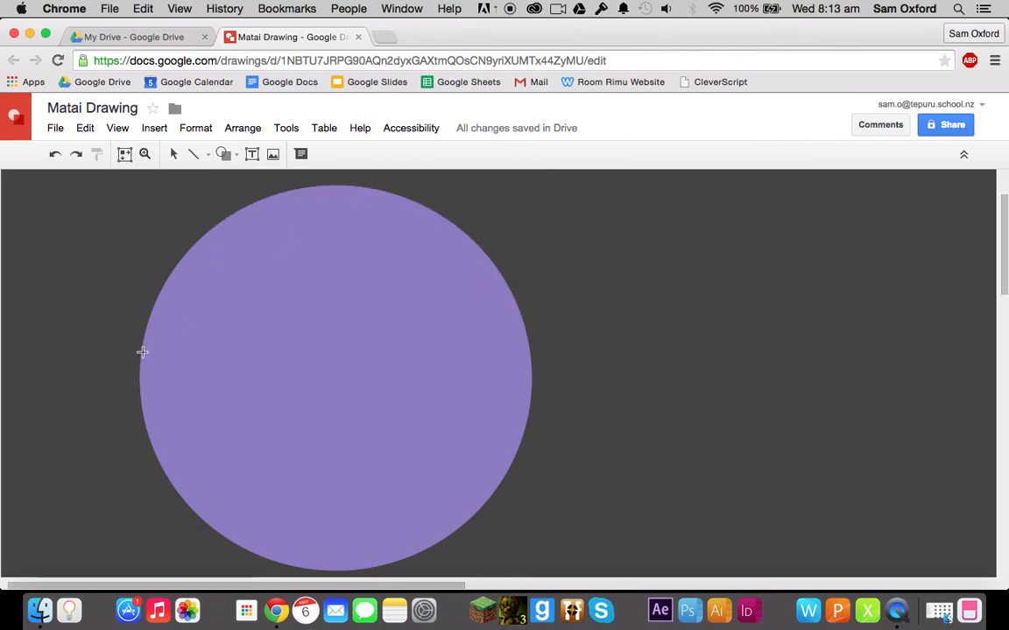
drag(140, 353, 529, 408)
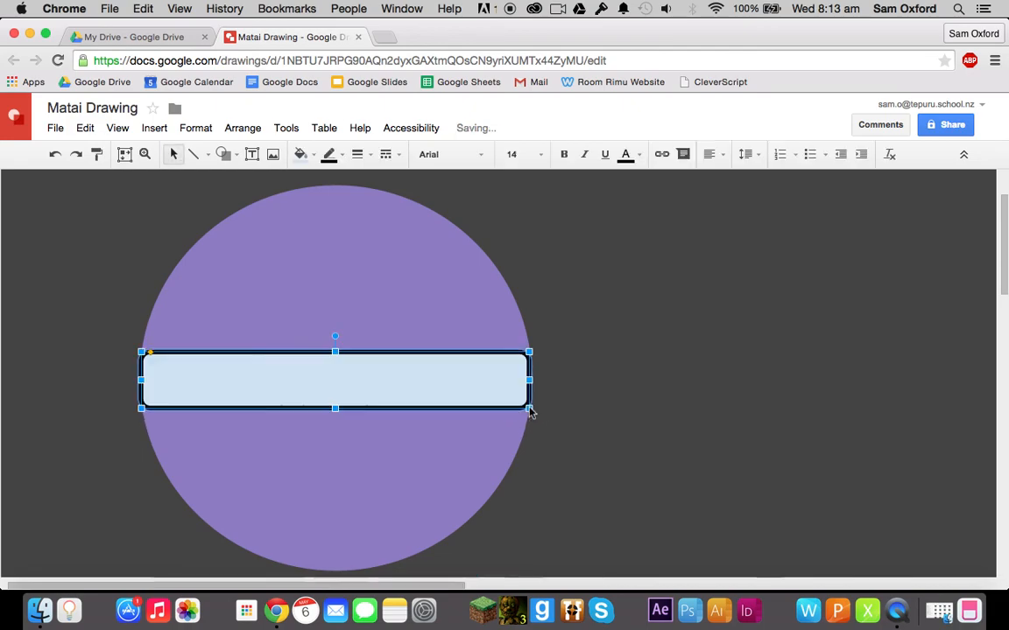
Set the rounded bar's outline and fill to the same dark purple, a shade darker than the circle, and deselect it.
click(306, 154)
click(426, 223)
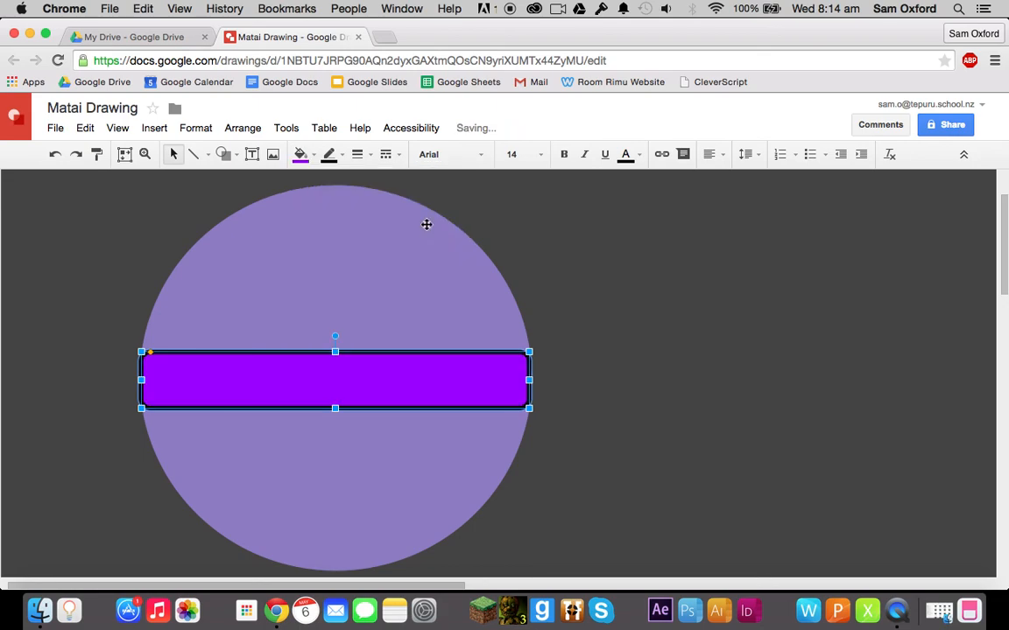
click(329, 154)
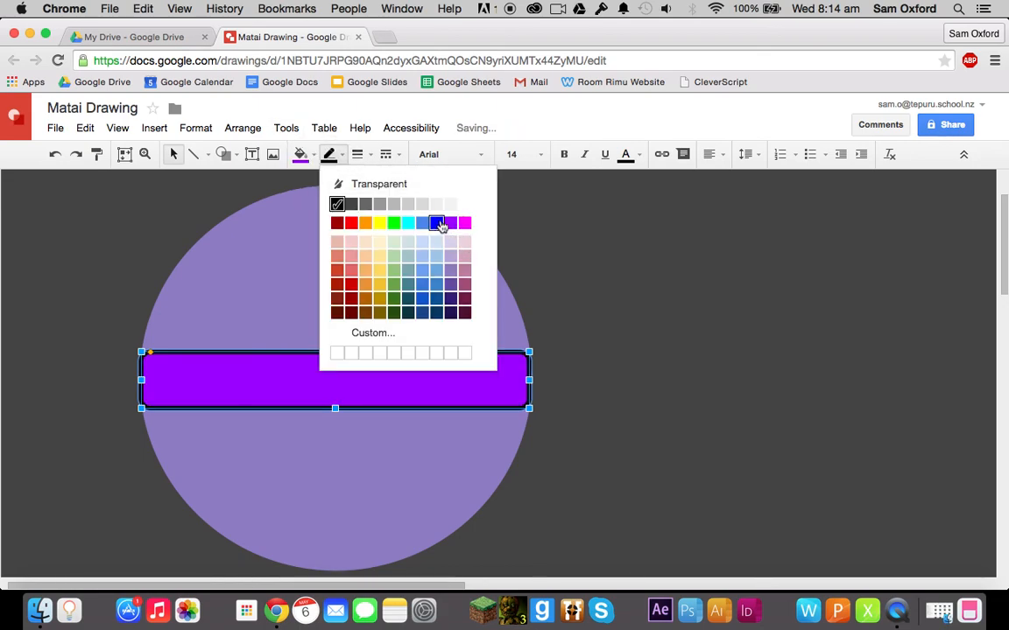
click(450, 271)
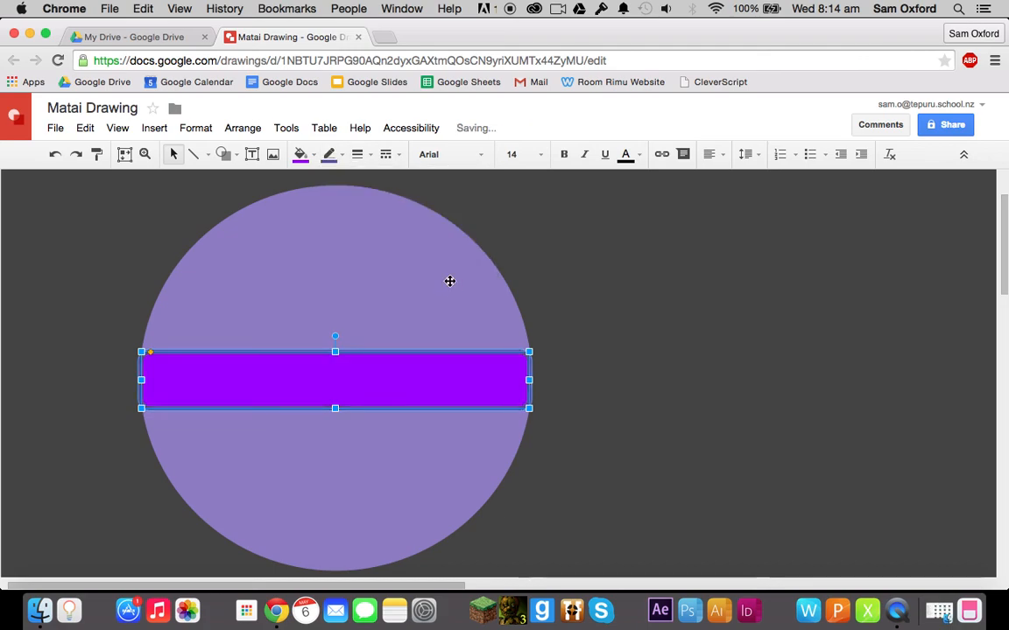
click(299, 155)
click(422, 284)
click(565, 262)
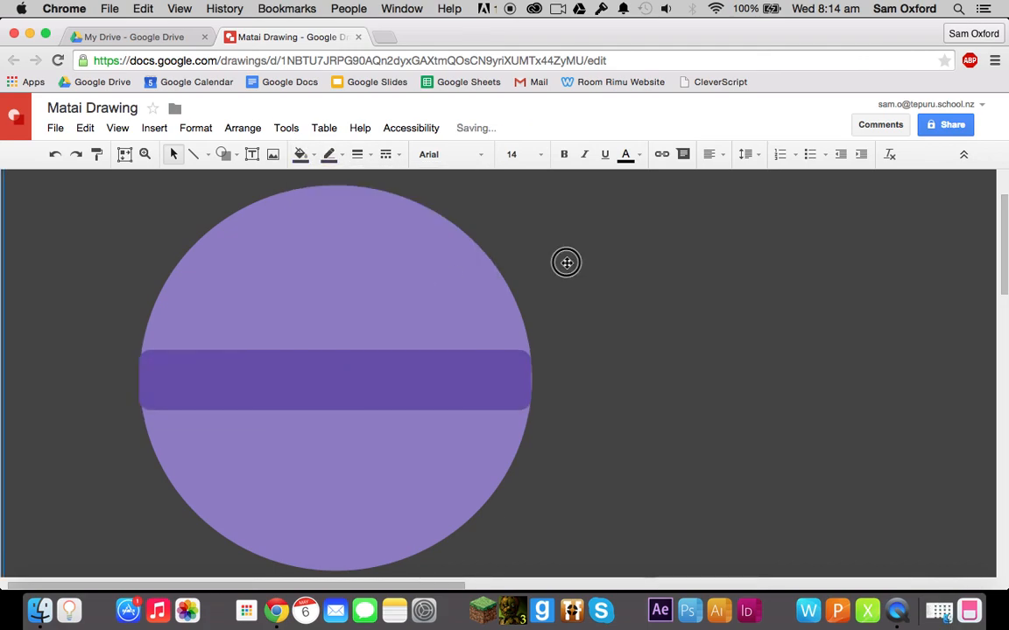
Widen the dark purple bar so it extends slightly past both sides of the circle, and centre it on the circle.
click(404, 375)
drag(141, 380, 128, 380)
drag(529, 380, 550, 380)
drag(138, 382, 107, 382)
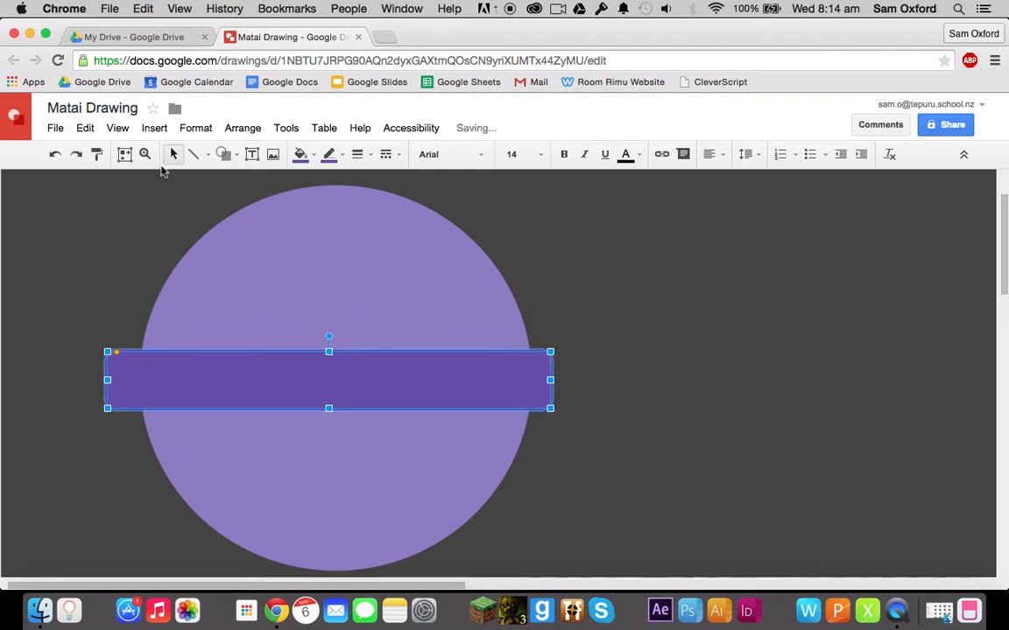
click(125, 154)
click(150, 292)
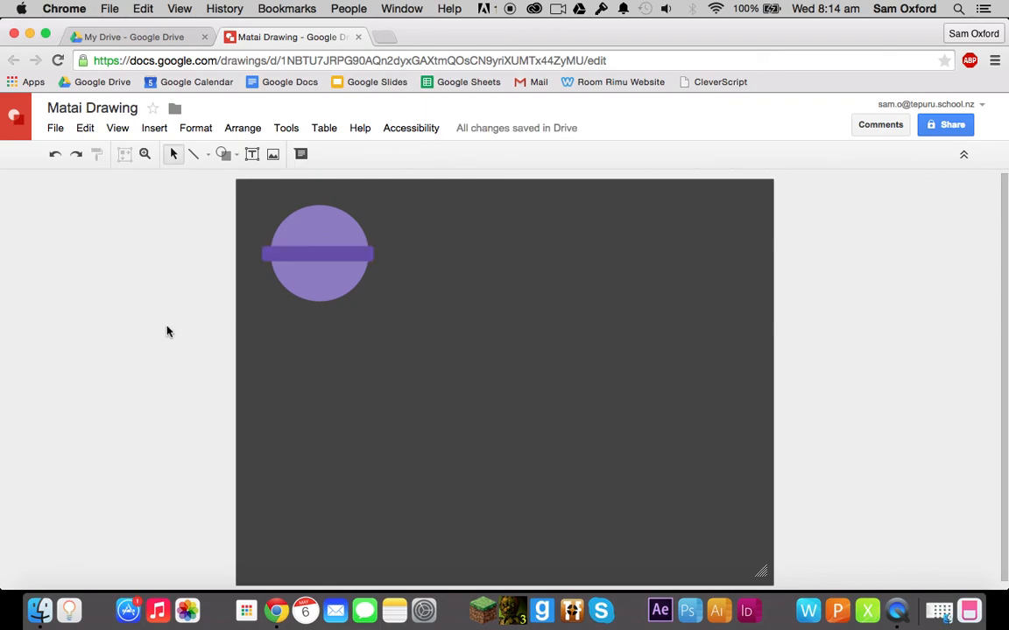
drag(353, 251, 355, 255)
click(129, 310)
Draw a small five-pointed star on the grey background, just beyond the upper right of the purple circle.
click(229, 155)
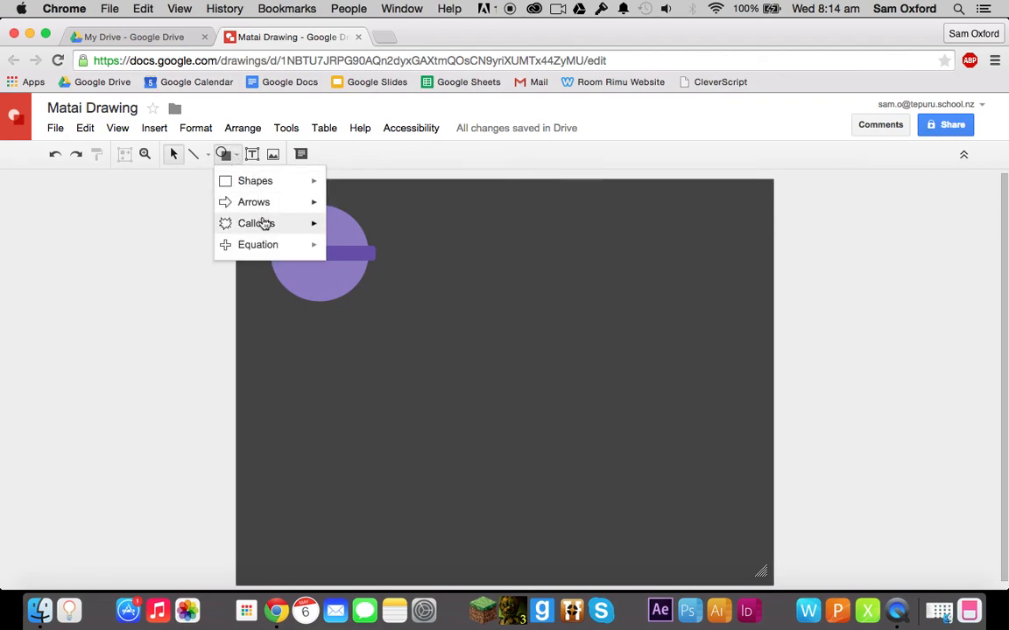
mouse_move(265, 226)
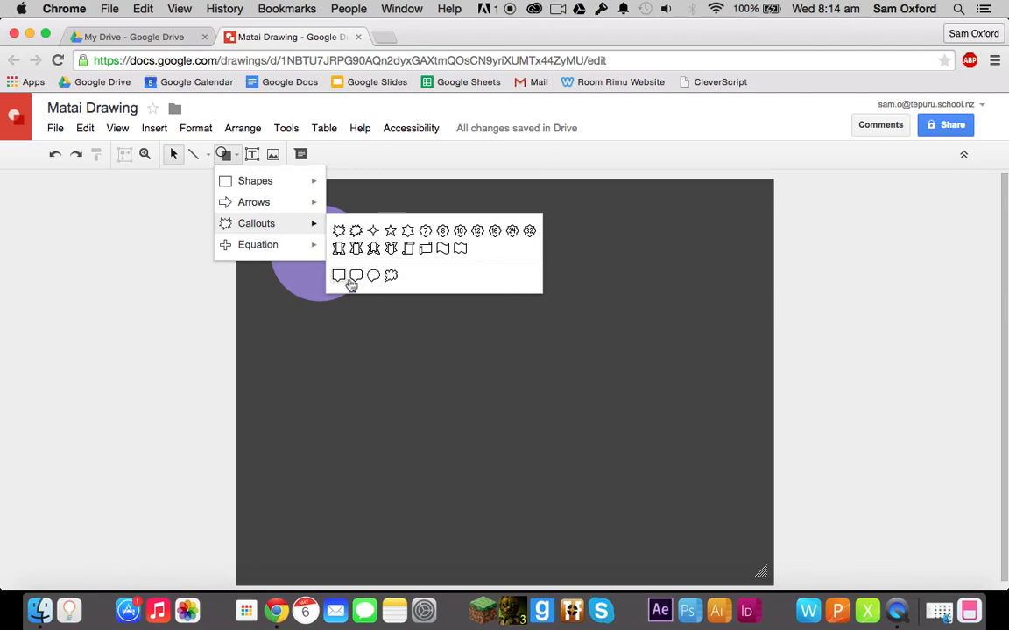
click(391, 230)
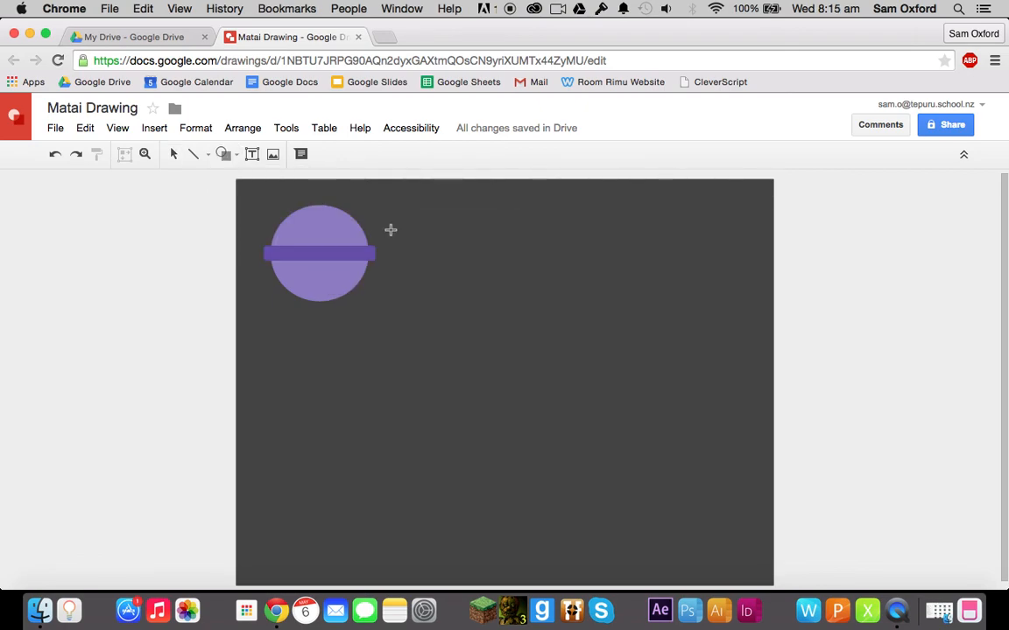
drag(412, 216, 452, 252)
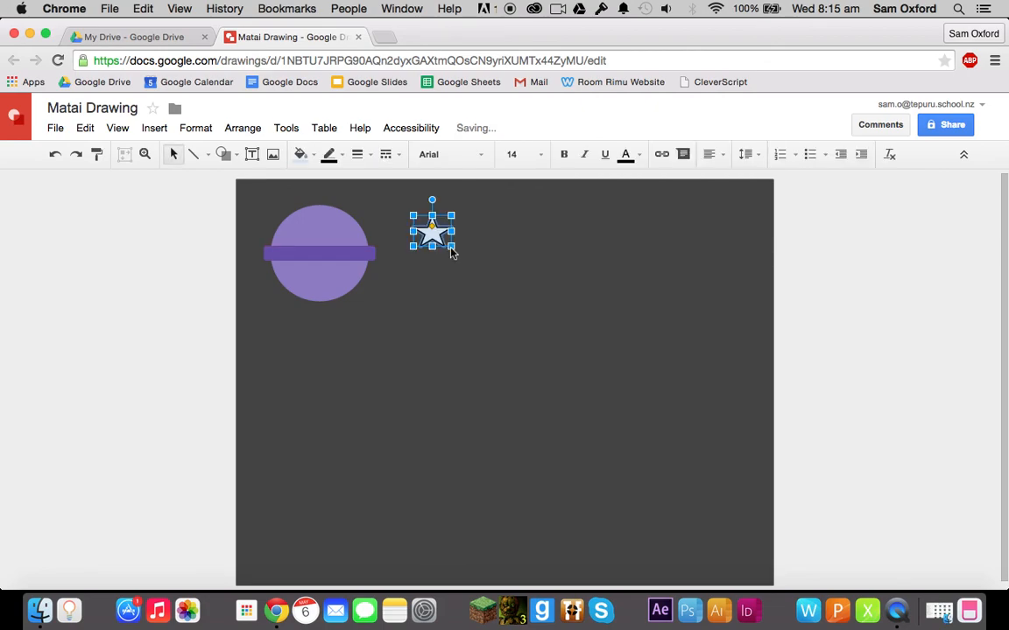
Give the star a dark yellow fill and a dark orange outline, and deselect it.
click(313, 156)
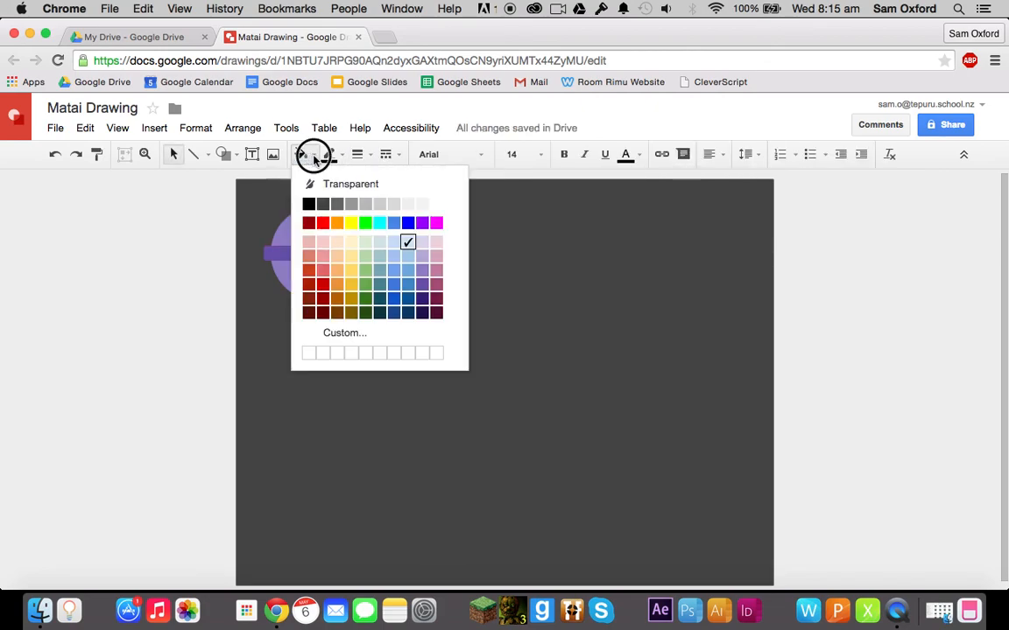
click(350, 285)
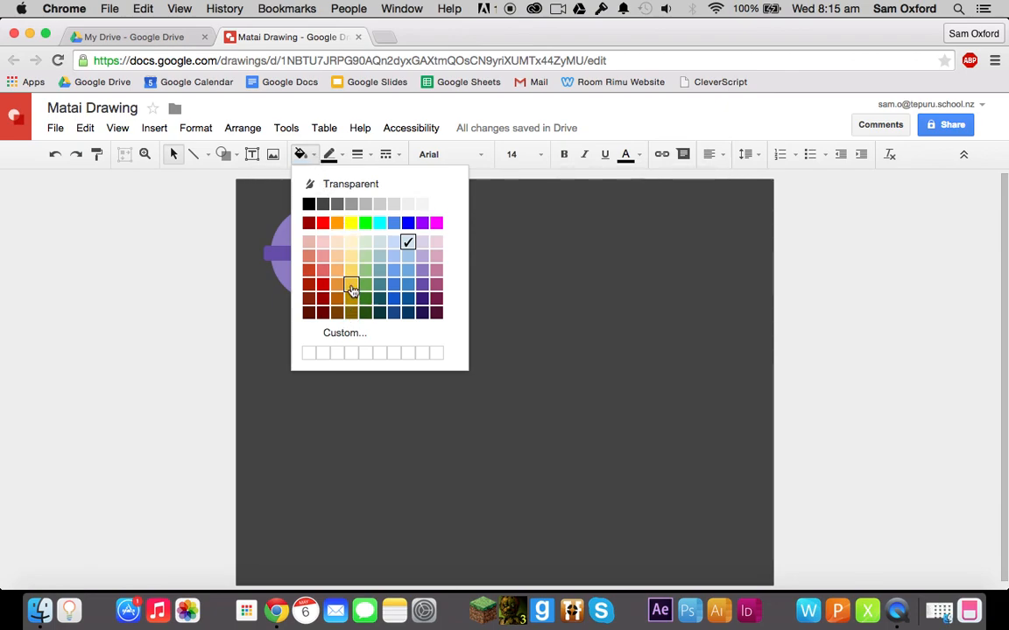
click(329, 157)
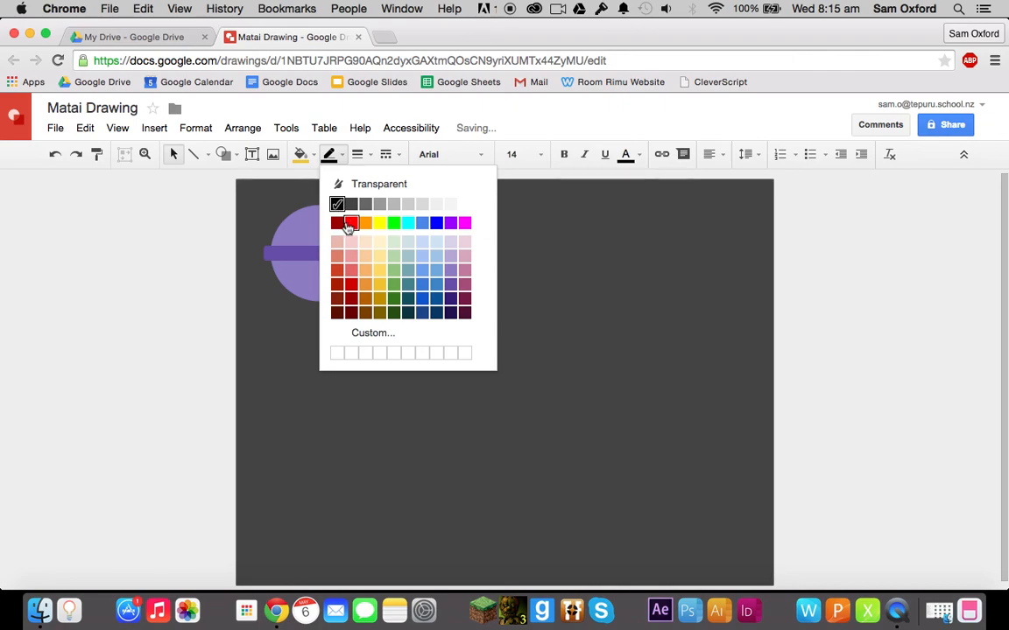
click(365, 284)
click(213, 256)
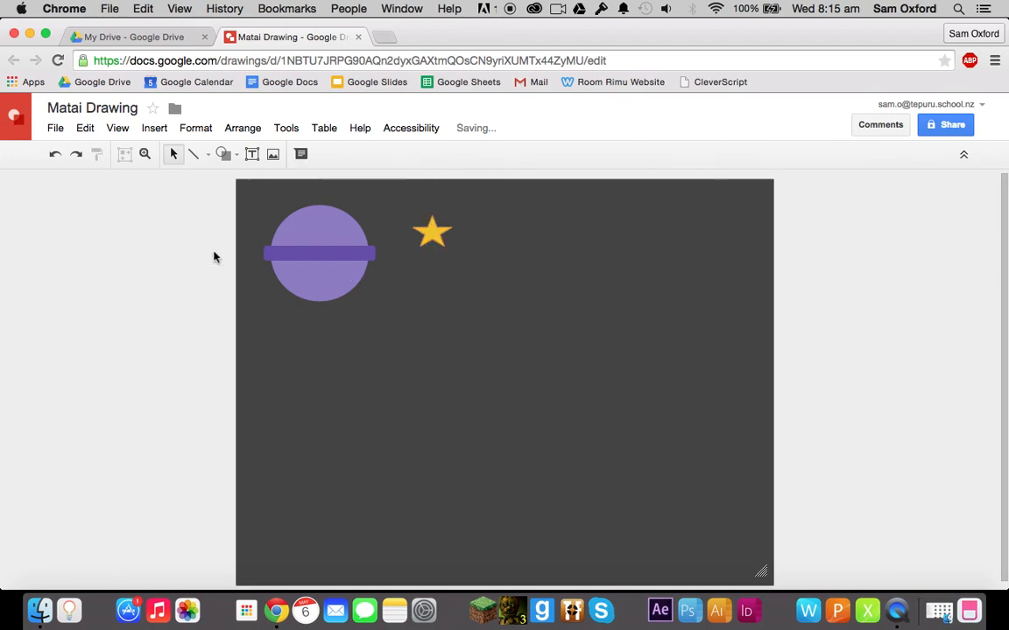
click(432, 236)
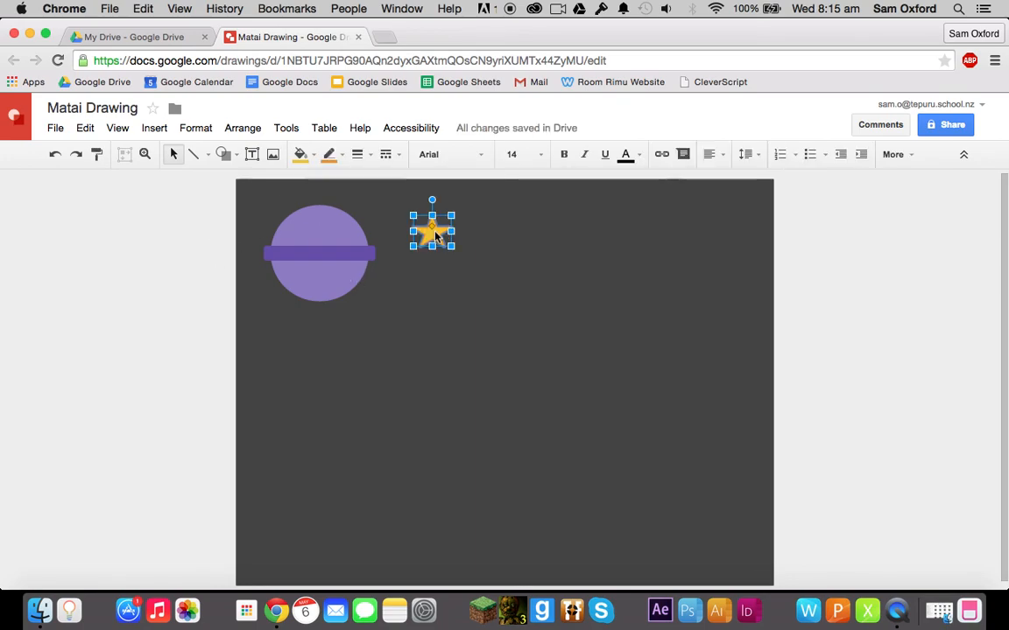
click(184, 260)
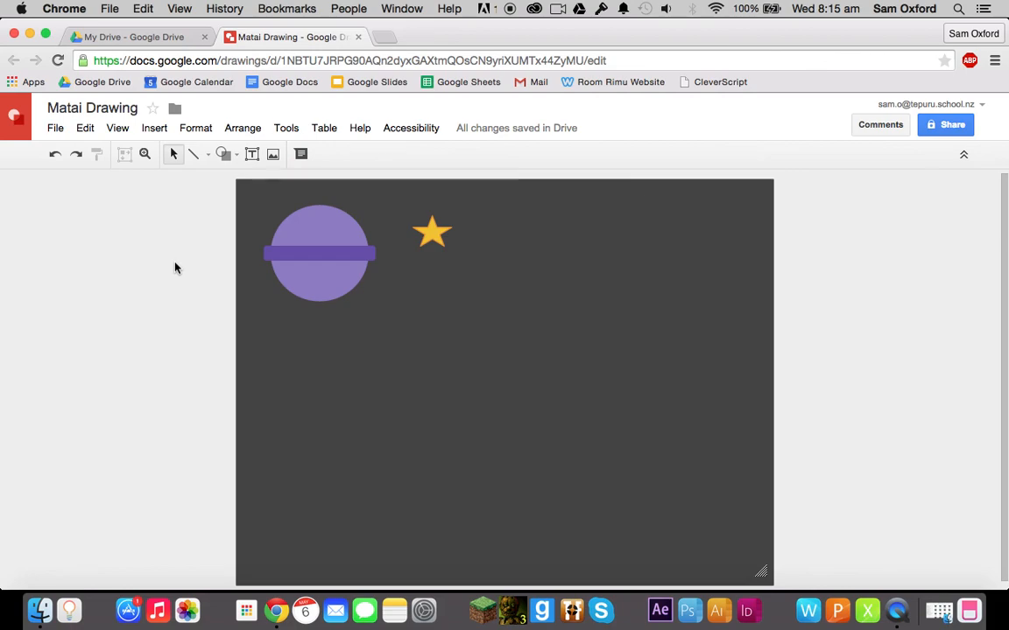
click(431, 233)
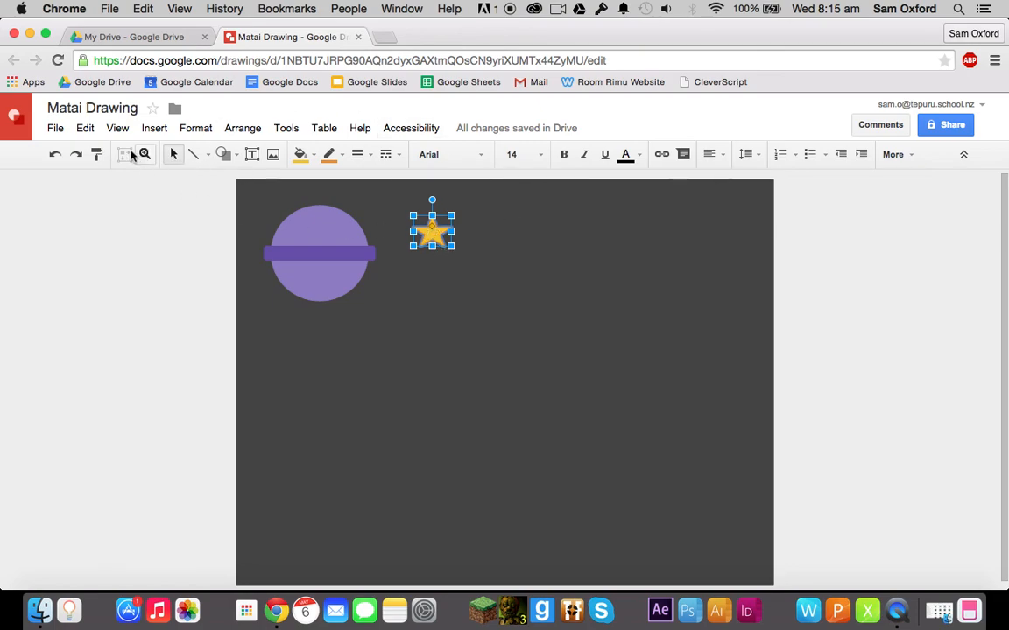
click(85, 128)
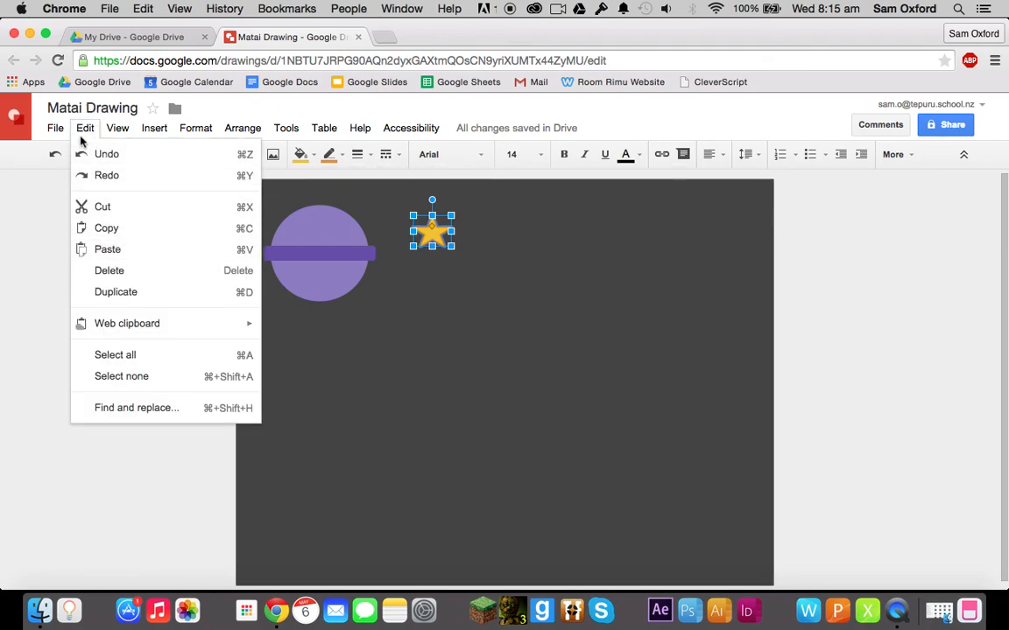
click(46, 238)
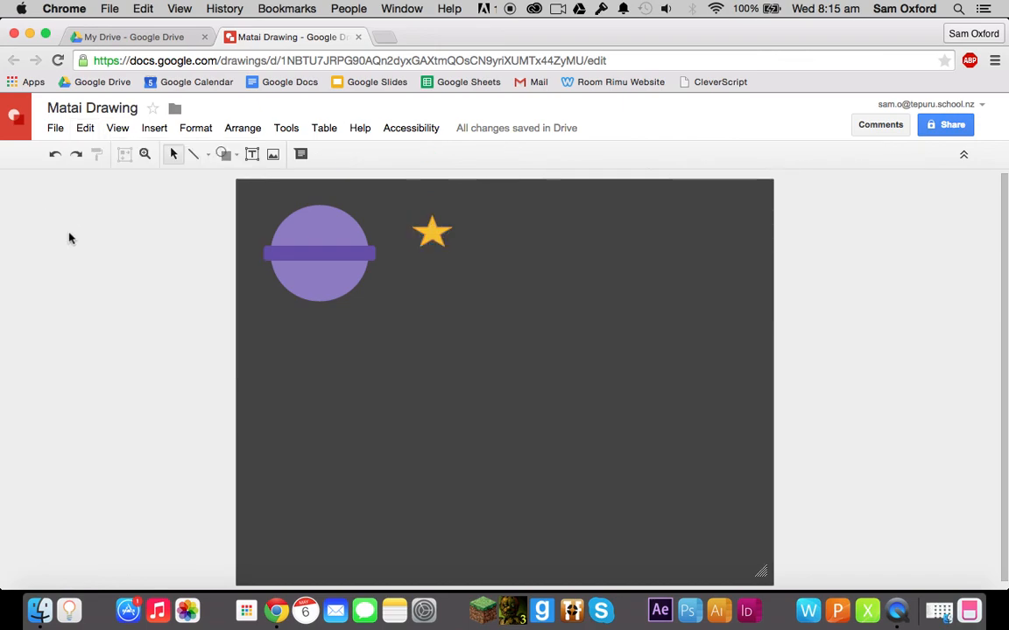
Try a pasted copy of the star diagonally below the original, and undo it.
click(431, 241)
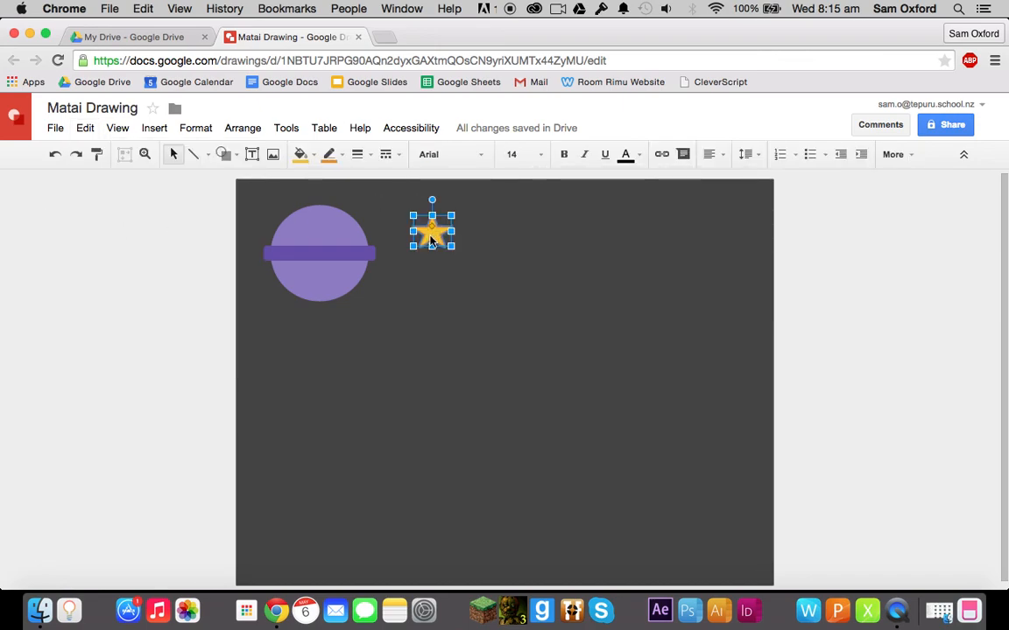
key(super+c)
key(super+v)
drag(443, 248, 494, 284)
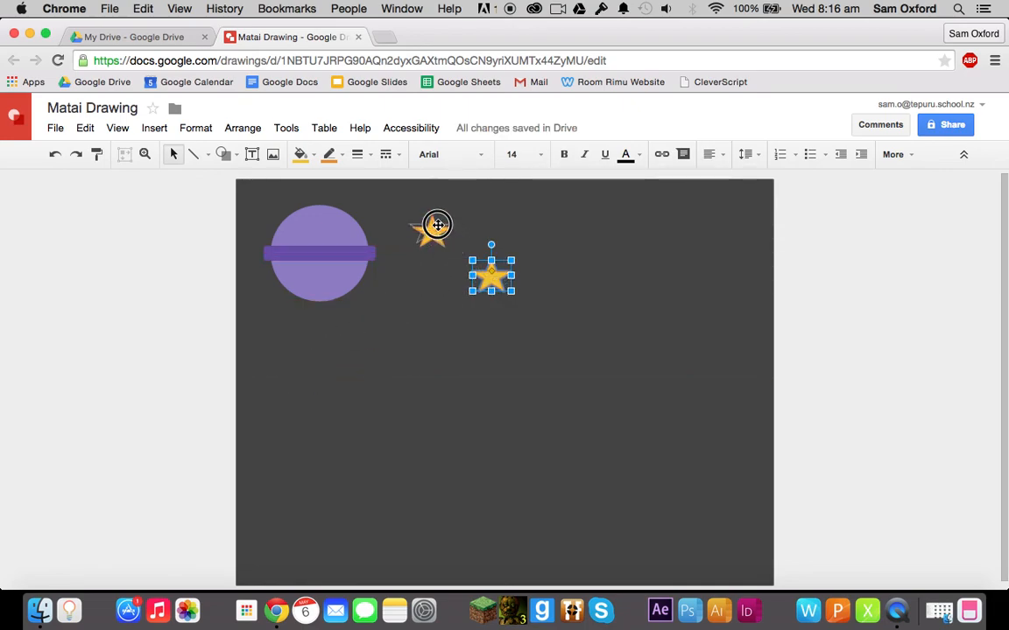
key(super+z)
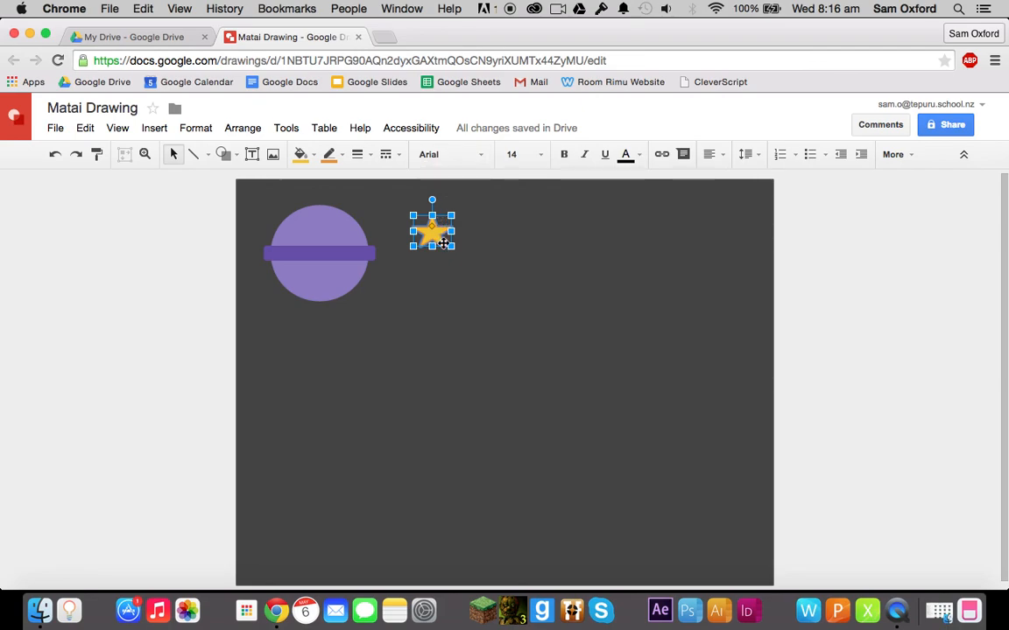
Place two copies of the star, one below the purple circle and one near the upper-right corner of the canvas.
drag(439, 229, 438, 251)
drag(449, 328, 299, 361)
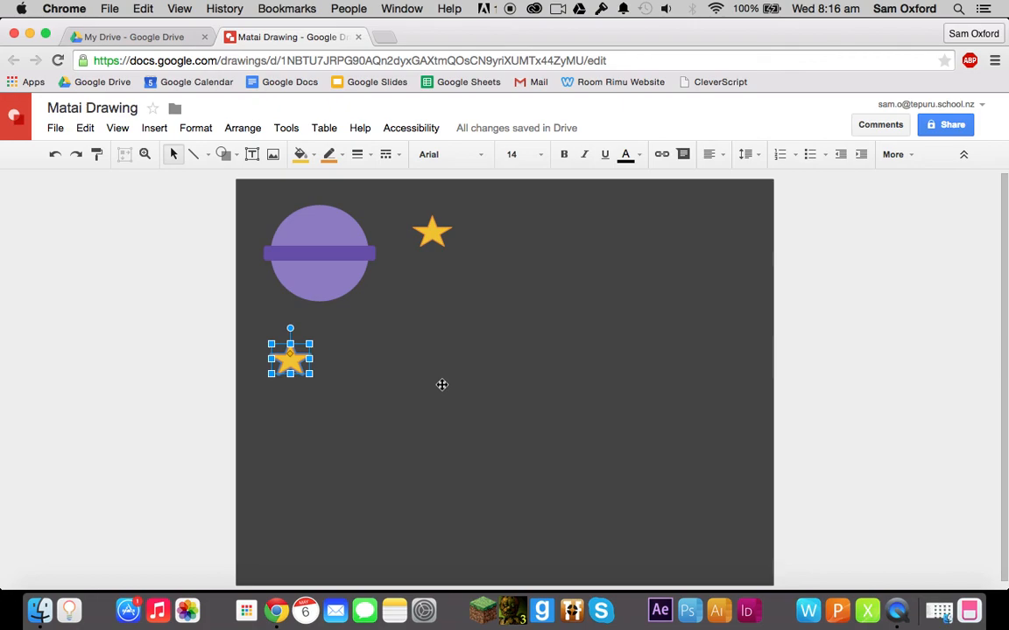
key(super+d)
drag(292, 361, 735, 256)
Copy the upper-right star and place the copy near the bottom edge of the canvas, left of centre.
key(super+c)
key(super+v)
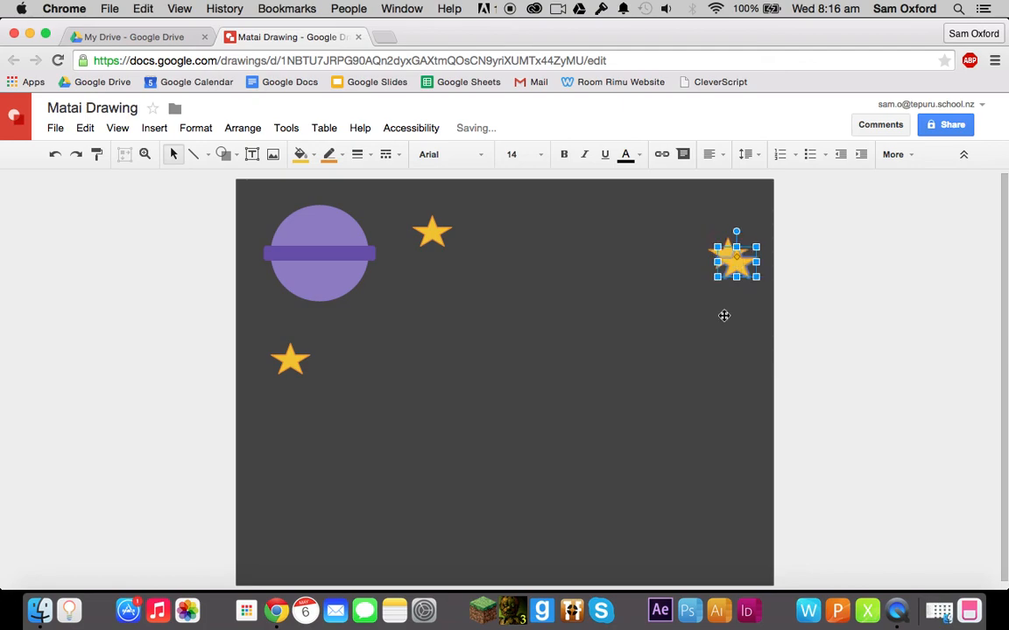
drag(739, 264, 408, 527)
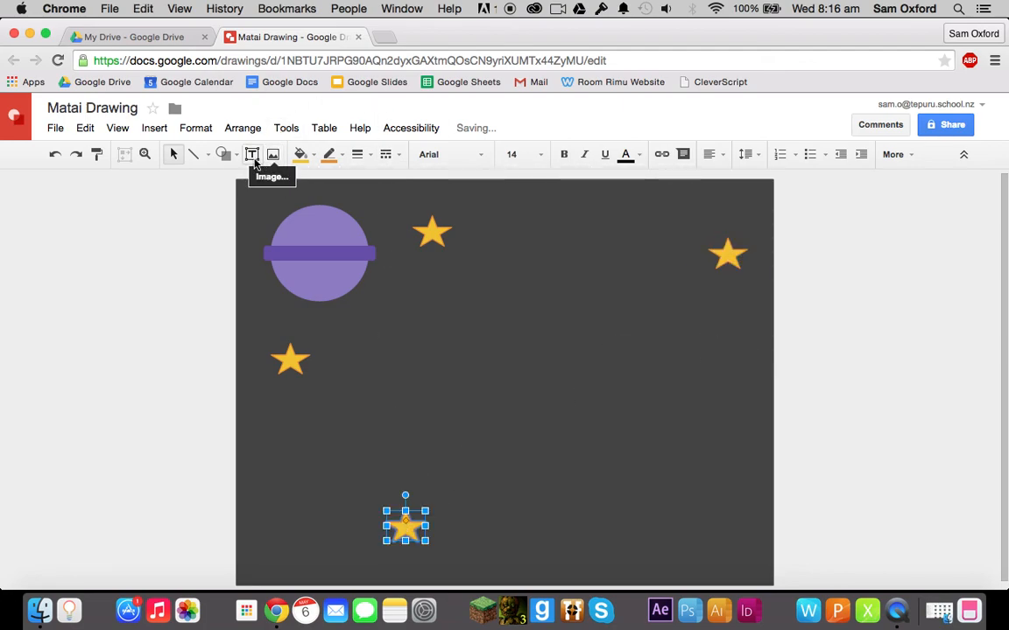
Draw a four-point star in the middle of the canvas and move it to the lower-left area, below the five-point star.
click(224, 155)
mouse_move(270, 225)
click(356, 231)
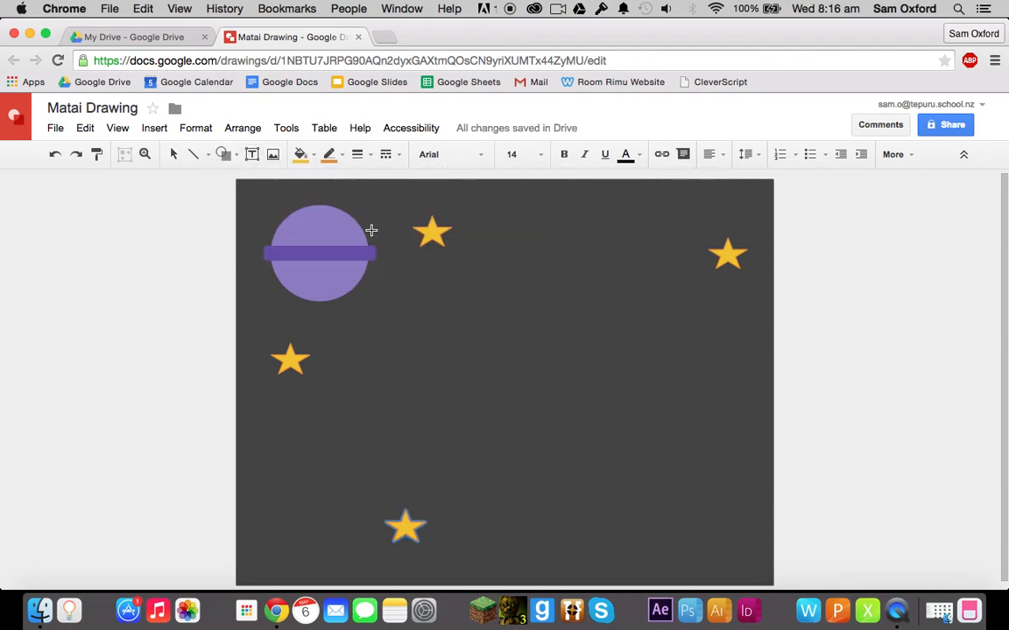
drag(487, 341, 552, 396)
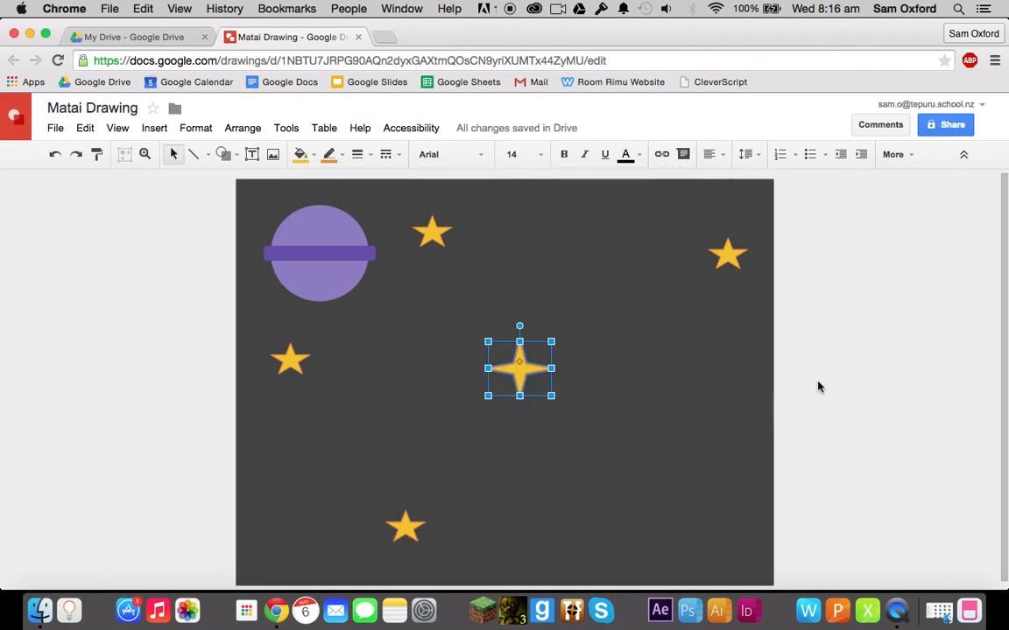
click(732, 365)
drag(520, 374, 294, 493)
Place two copies of the four-point star, one between the two upper five-point stars and one diagonally below the planet, and deselect.
key(super+c)
key(super+v)
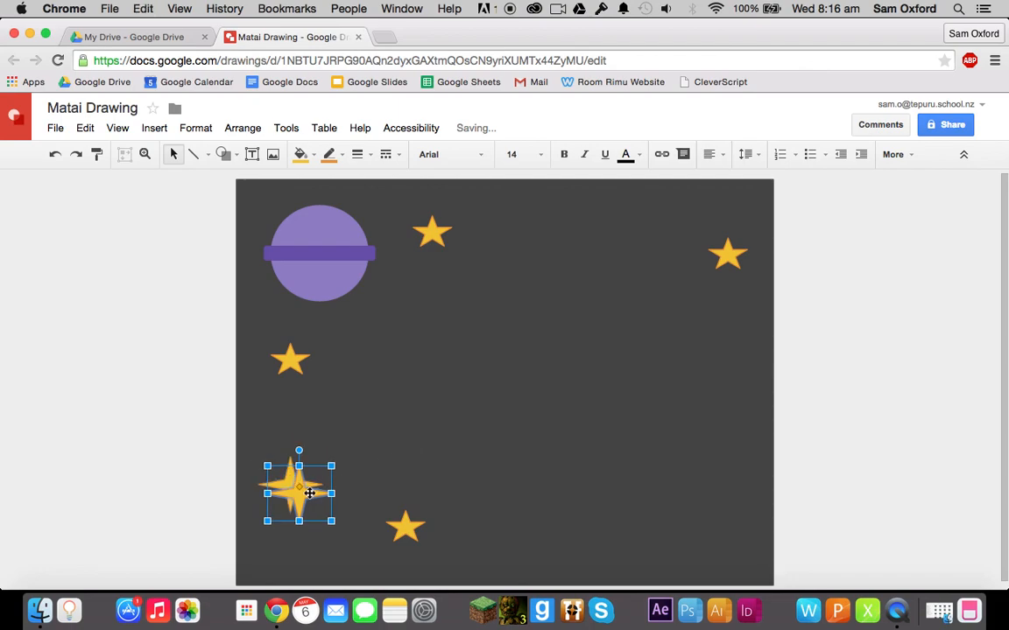
drag(294, 487, 571, 246)
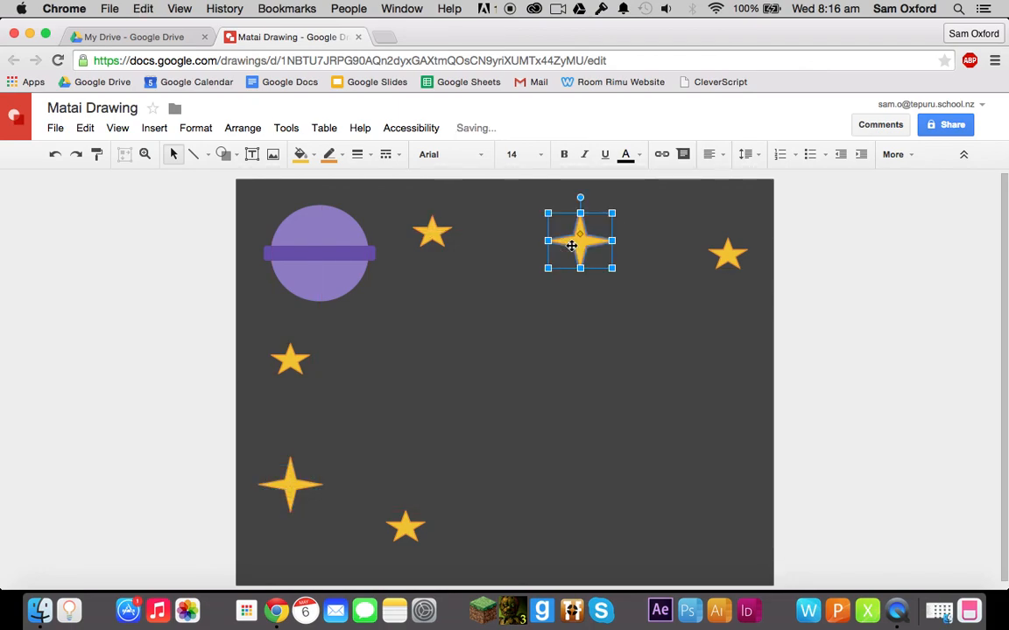
key(super+v)
drag(592, 253, 416, 370)
click(863, 304)
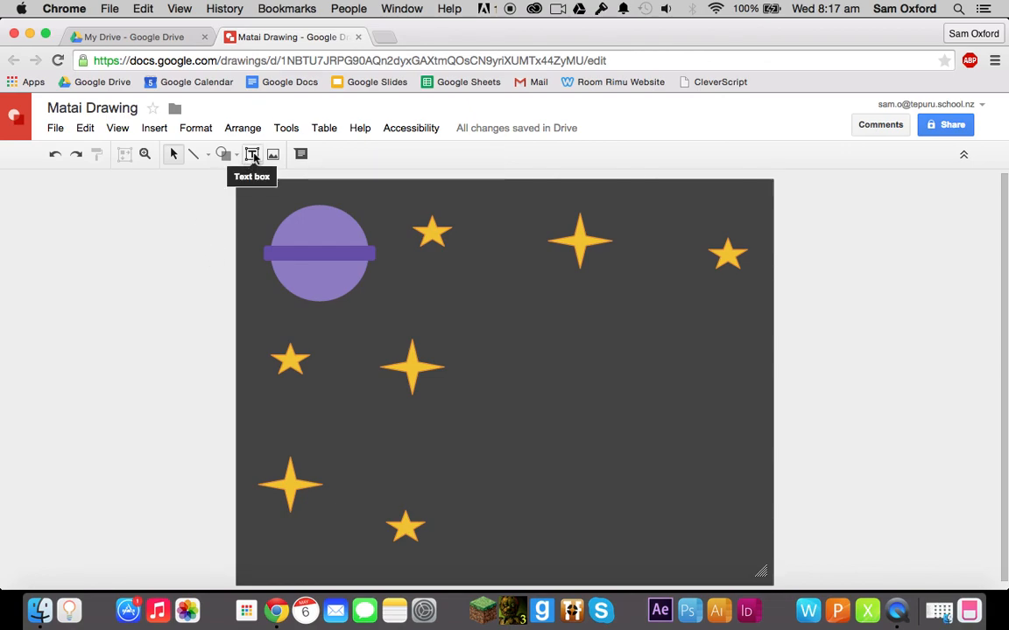
Add a text box directly below the purple planet with the text "Mars", and deselect it.
click(252, 155)
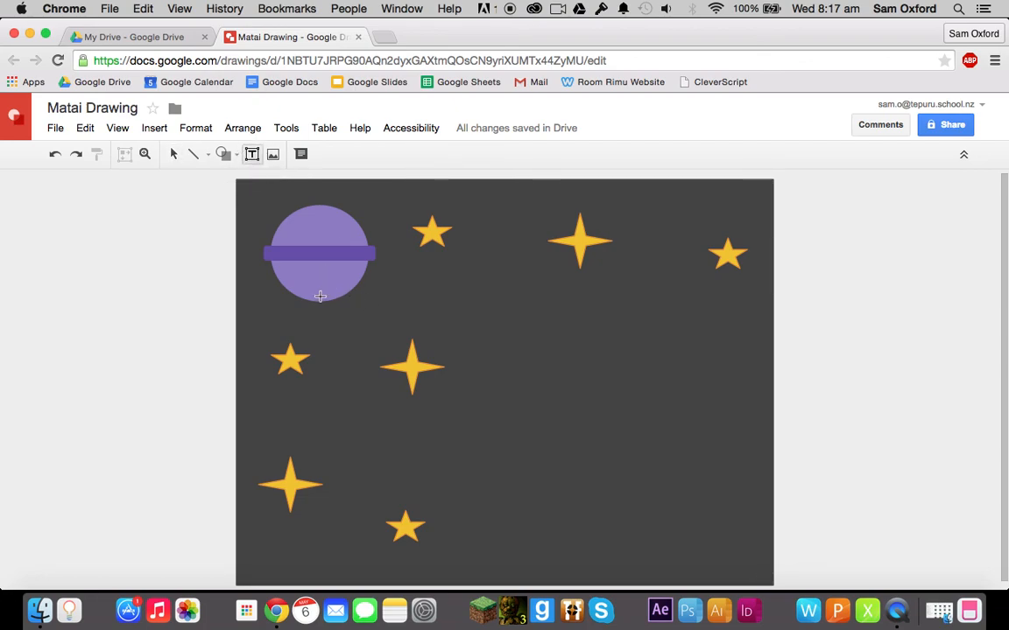
drag(258, 306, 374, 319)
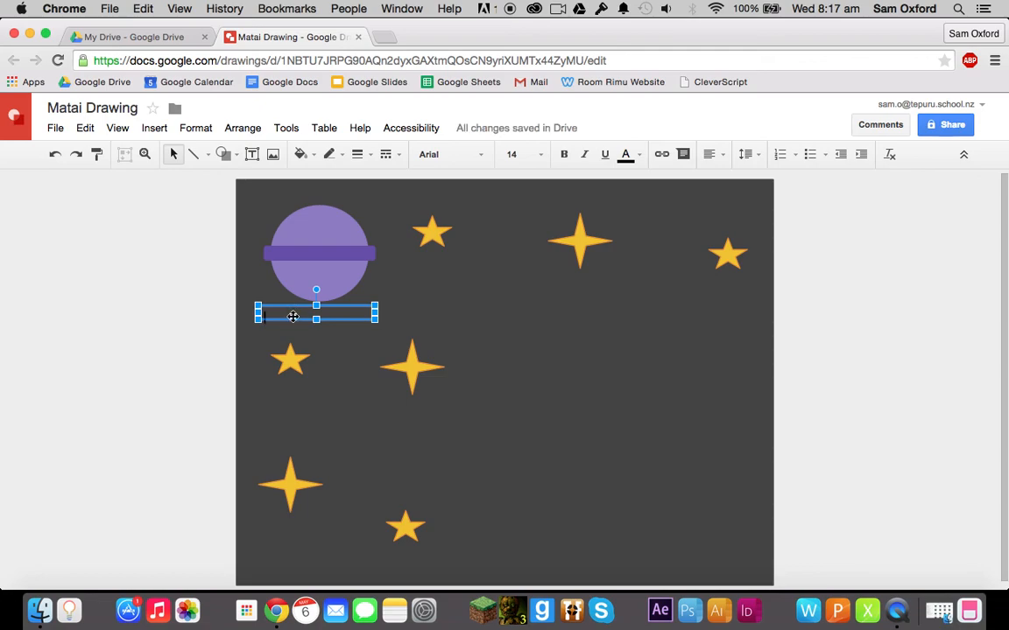
text(Mars)
click(122, 248)
click(277, 319)
click(166, 288)
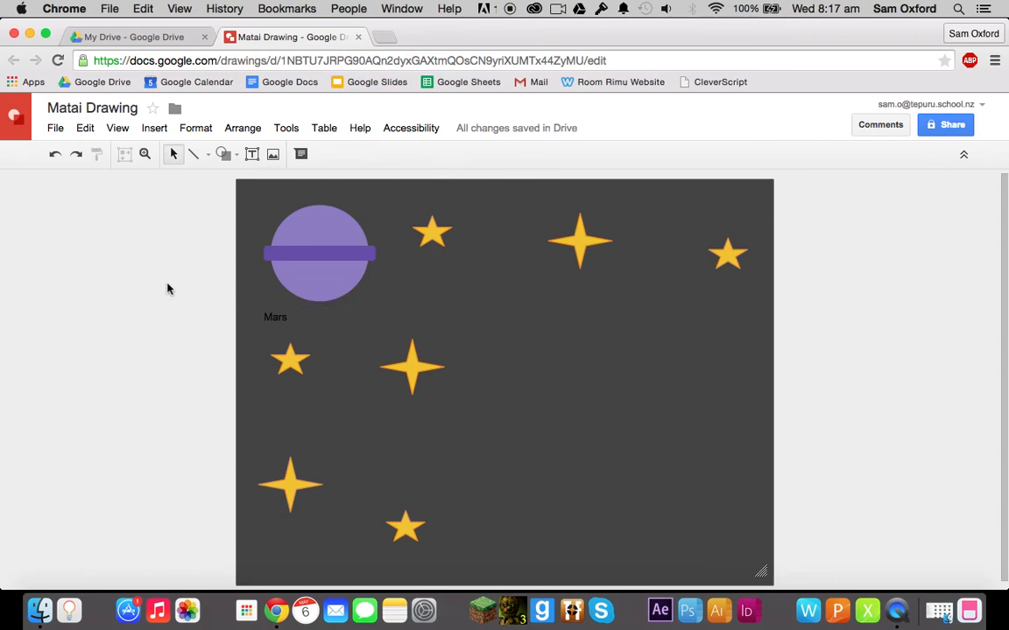
Change the font of the whole Mars label to Droid Sans.
click(267, 310)
double_click(277, 317)
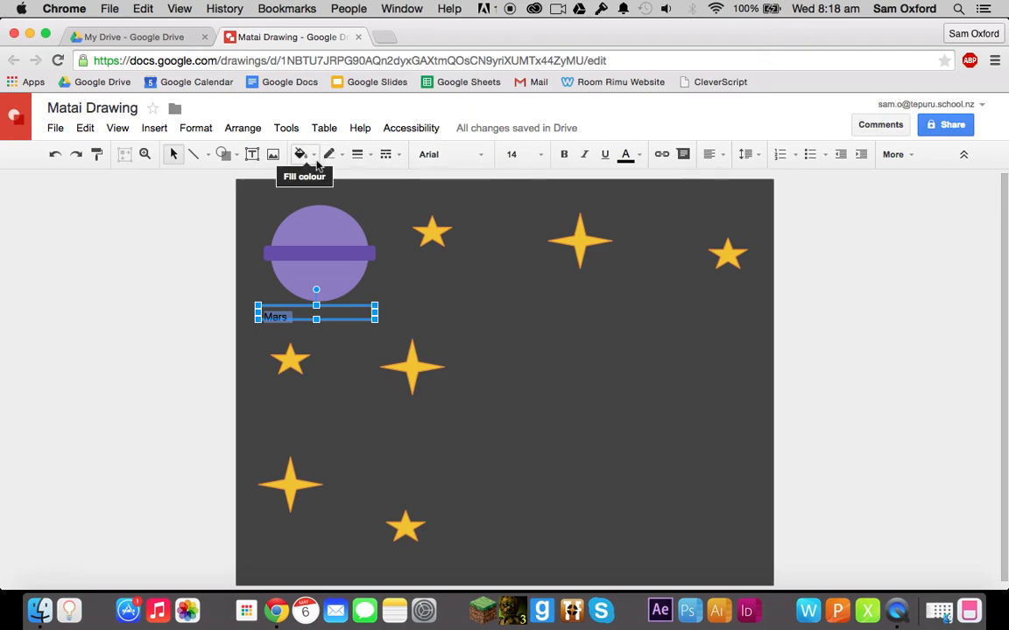
click(474, 165)
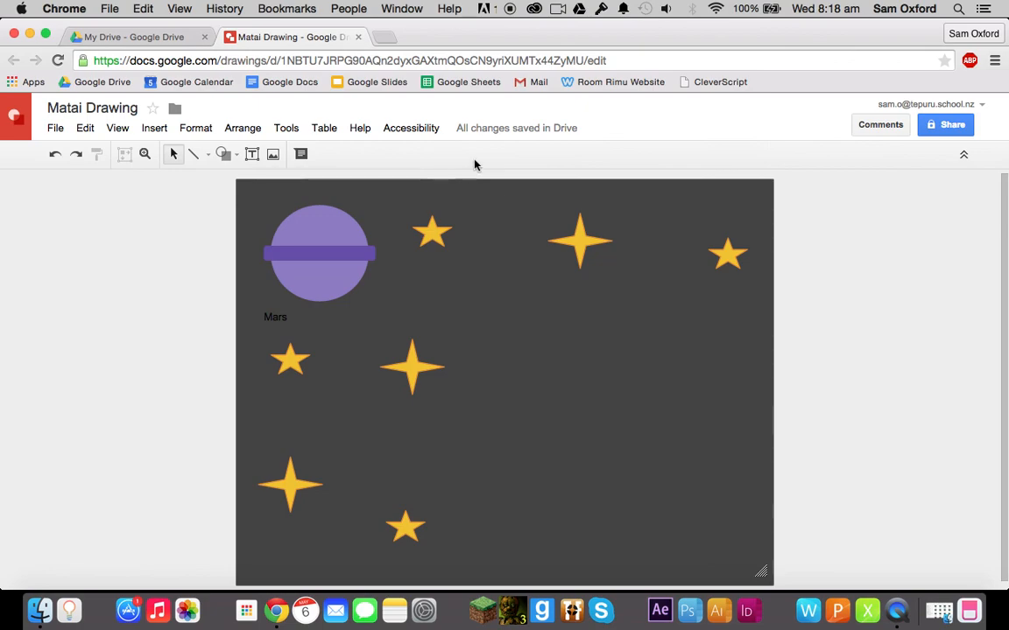
double_click(275, 318)
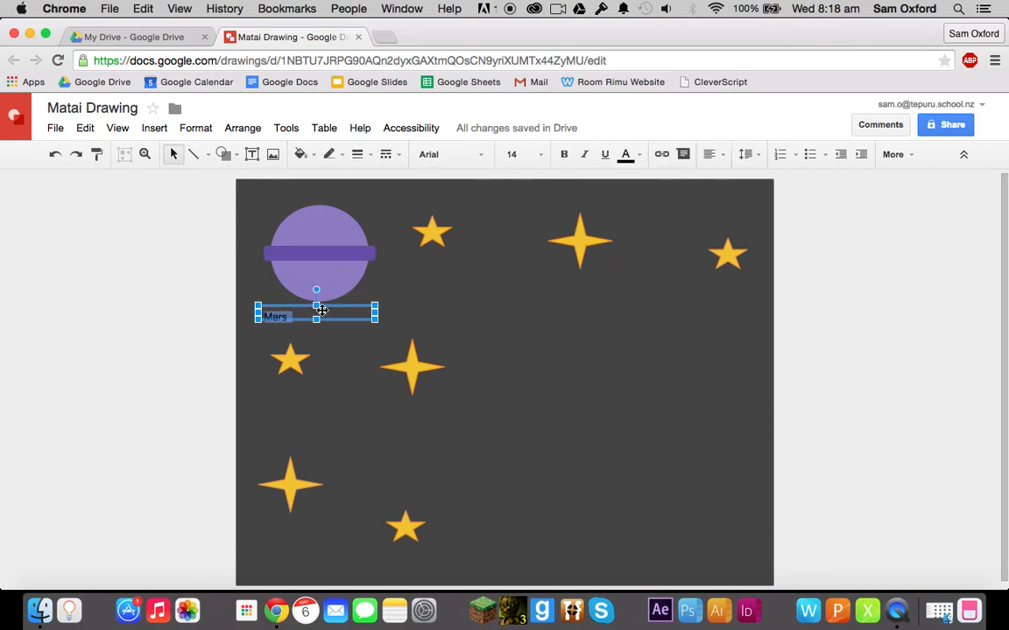
drag(286, 317, 262, 317)
click(479, 156)
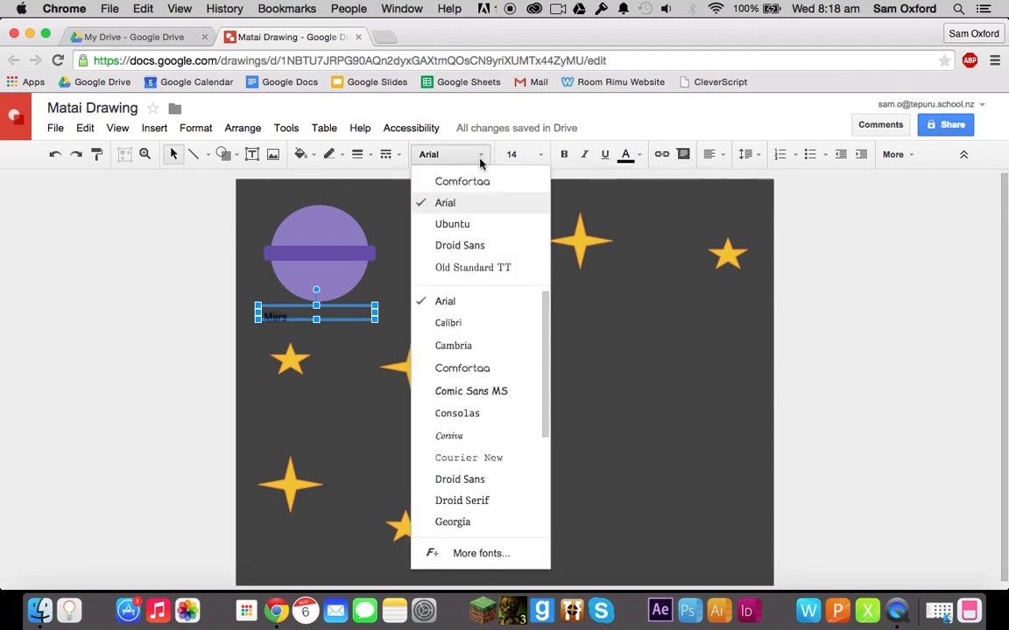
click(471, 245)
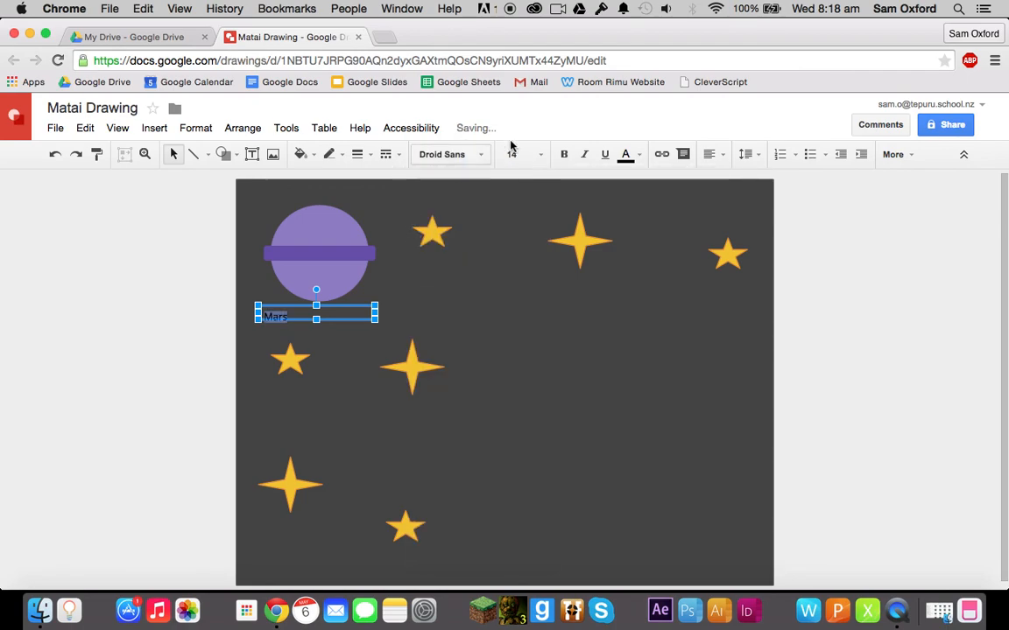
Set the Mars label's font size to 18, keeping Droid Sans as its font.
click(539, 156)
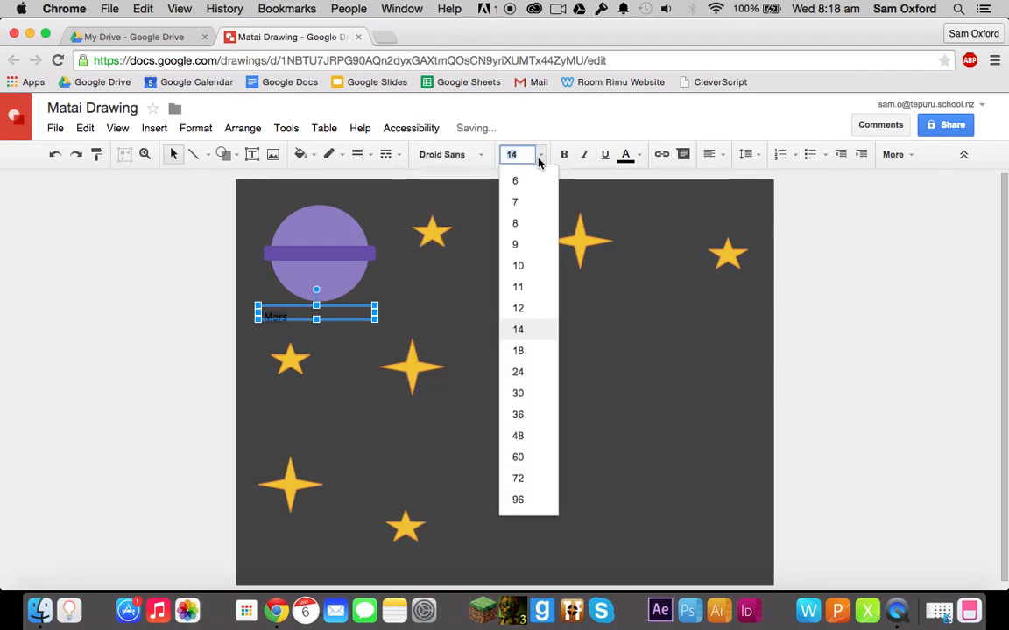
click(517, 351)
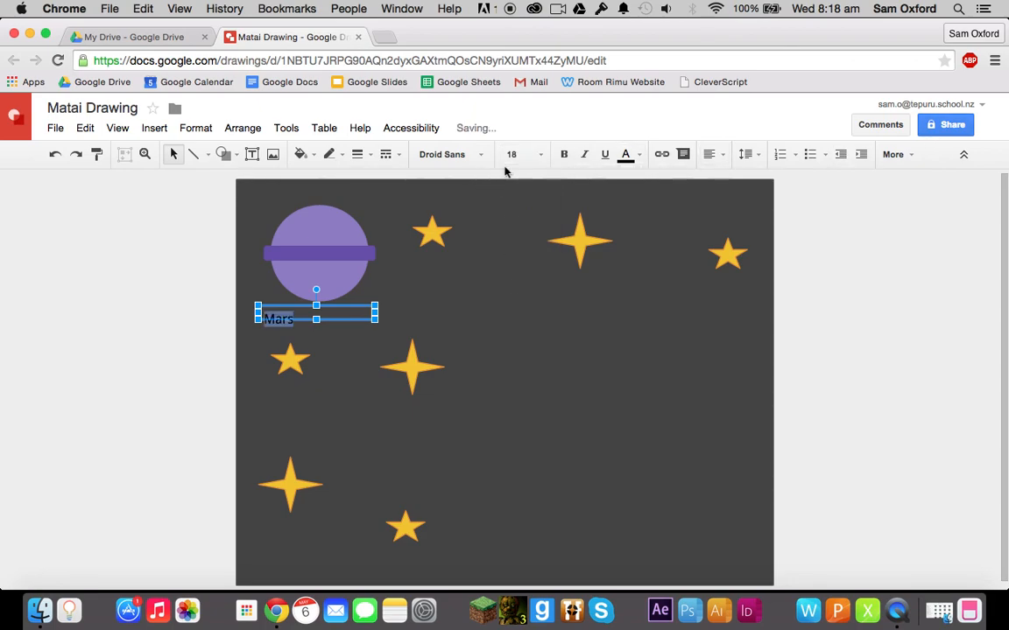
click(478, 157)
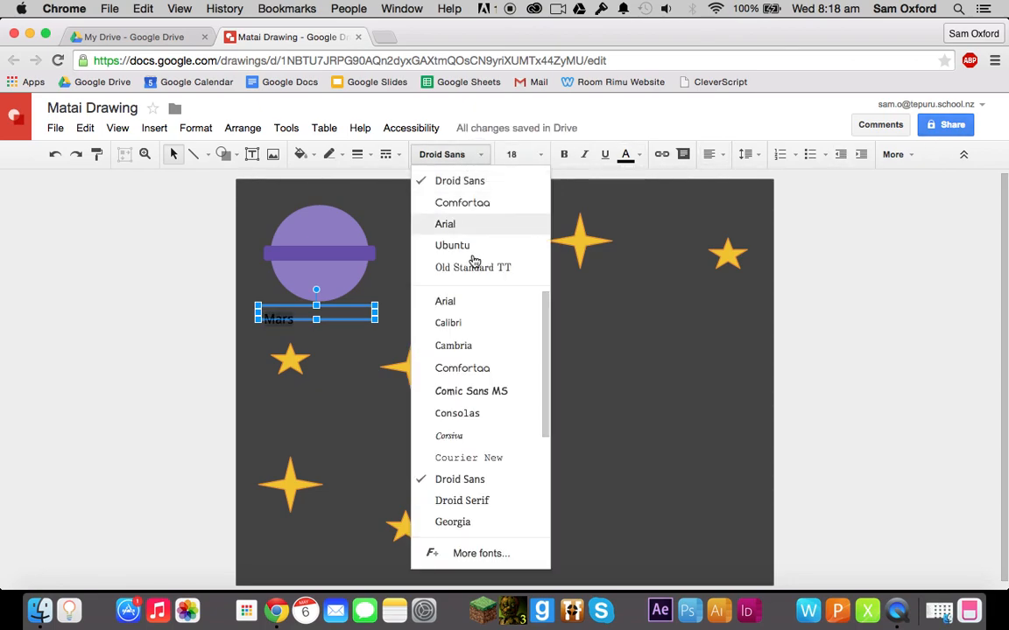
click(462, 181)
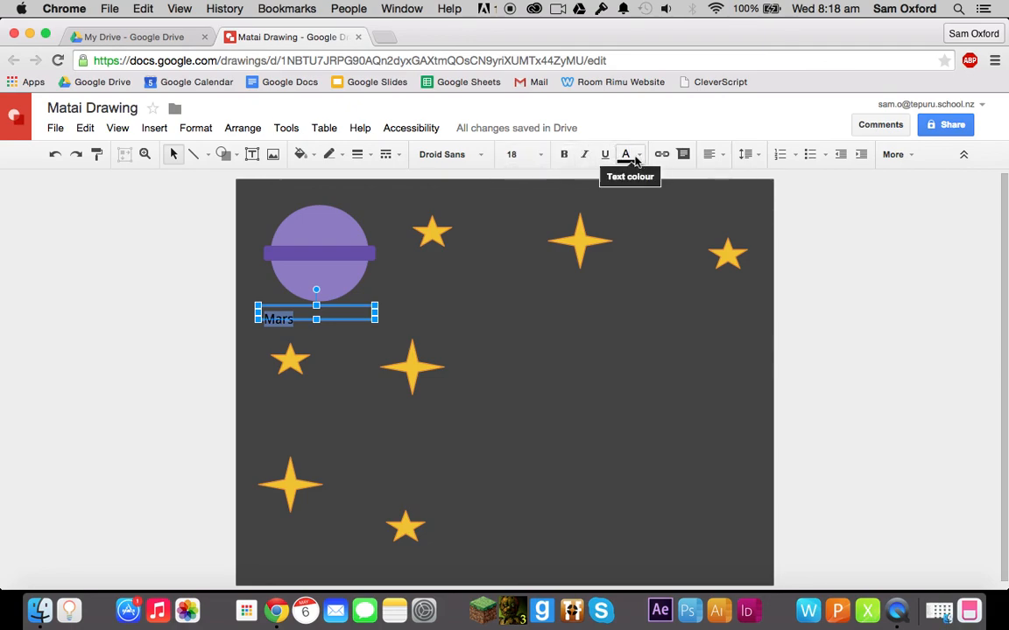
click(179, 260)
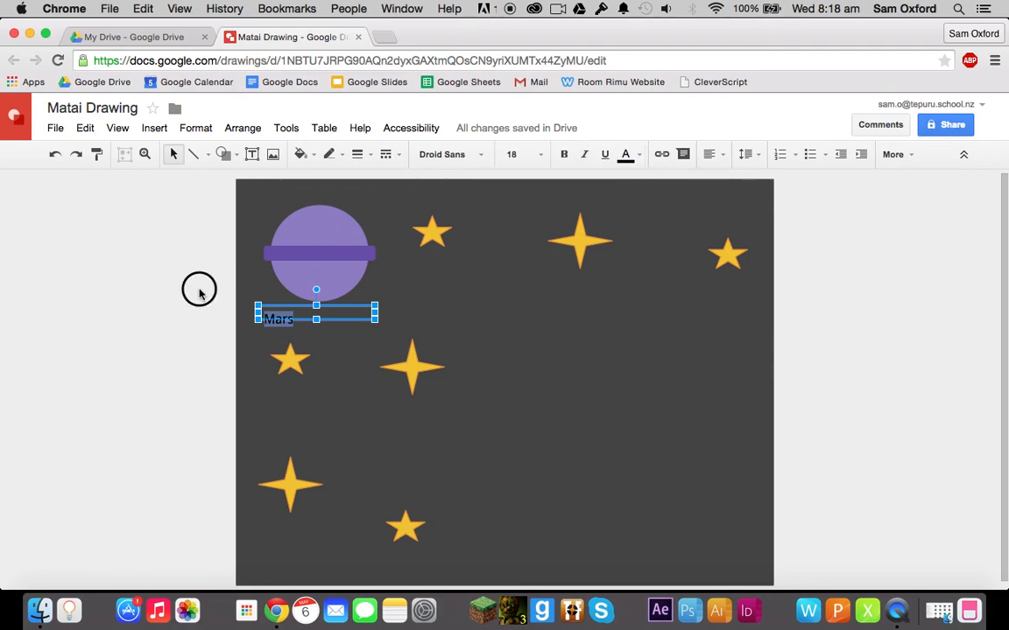
Move the Mars text box so the word sits under the planet's centre, and narrow the box to fit the text.
click(288, 322)
drag(293, 307, 325, 307)
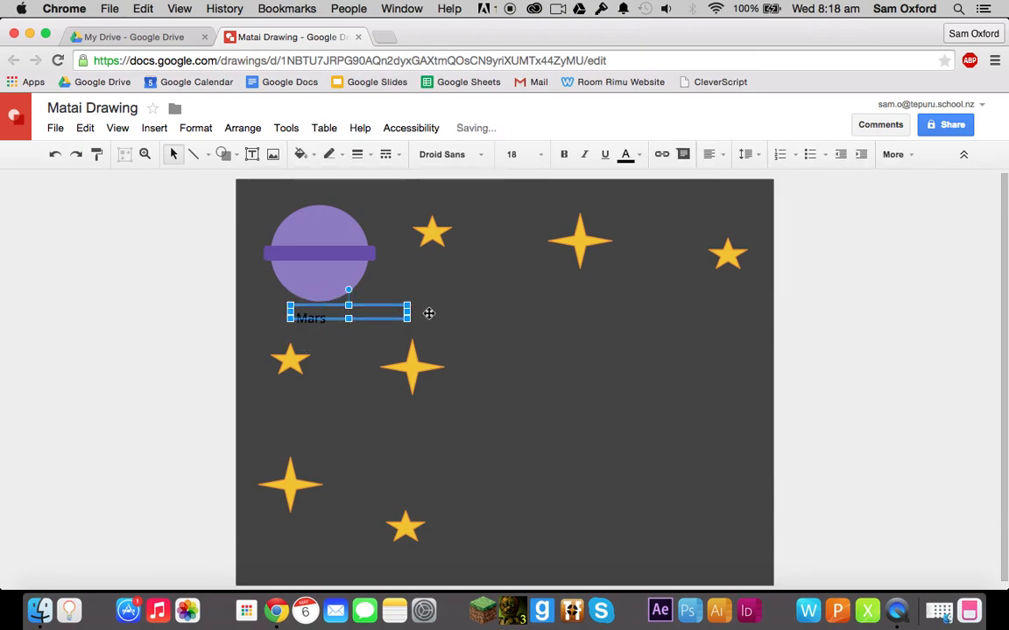
drag(408, 313, 344, 315)
click(173, 295)
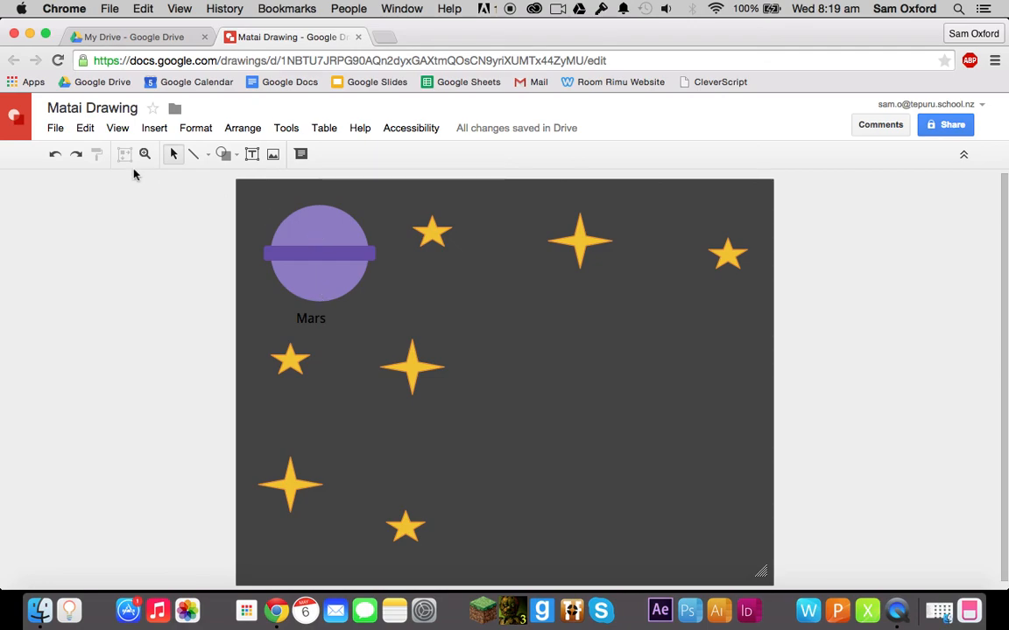
Draw a small rounded rectangular callout over the Mars label beneath the planet, and deselect it.
click(233, 156)
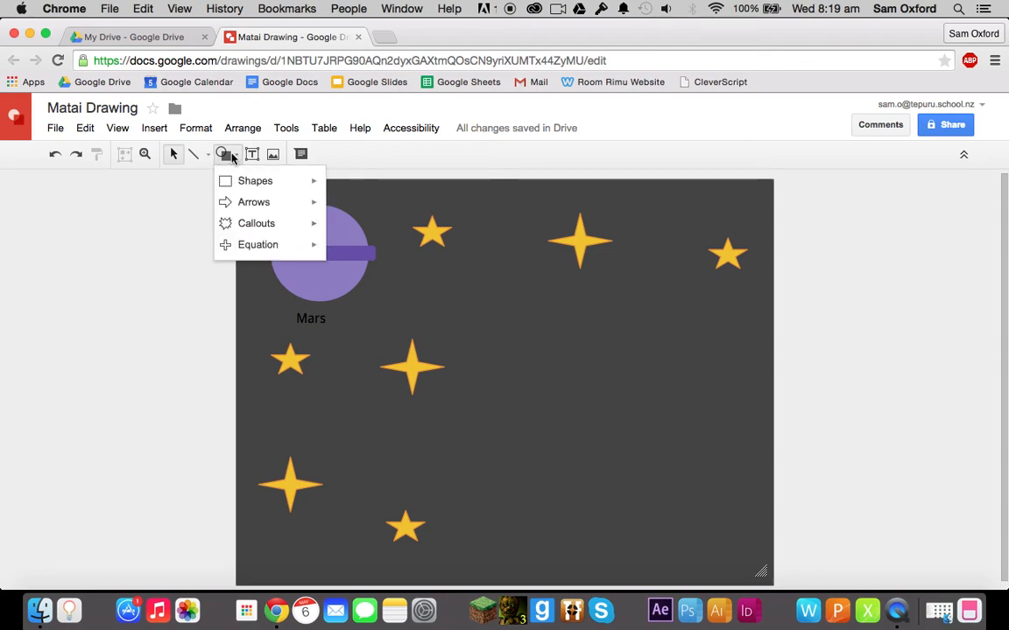
mouse_move(254, 233)
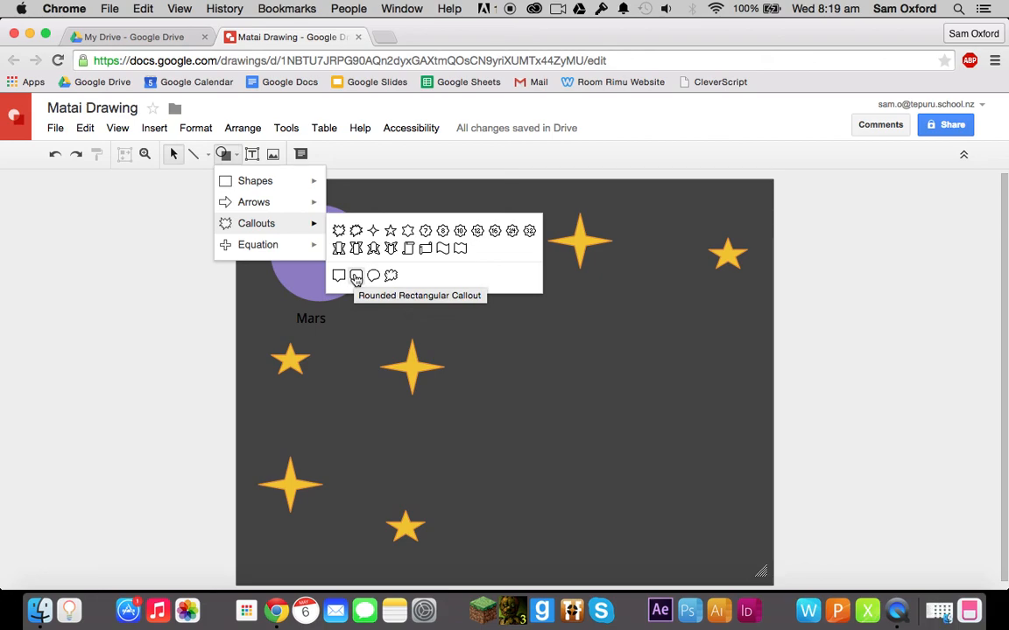
click(356, 277)
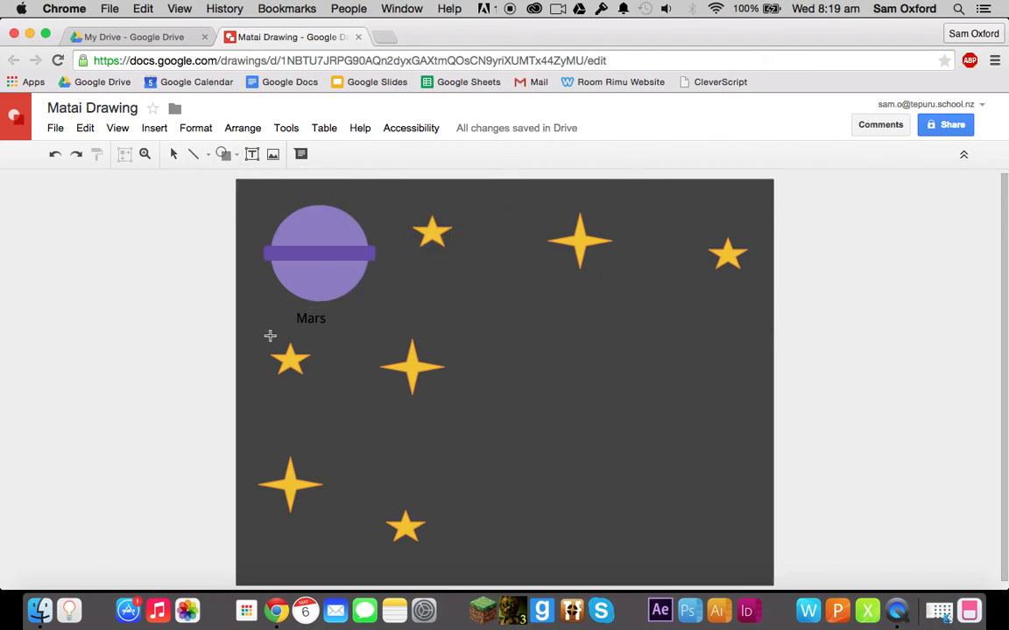
drag(286, 331, 353, 306)
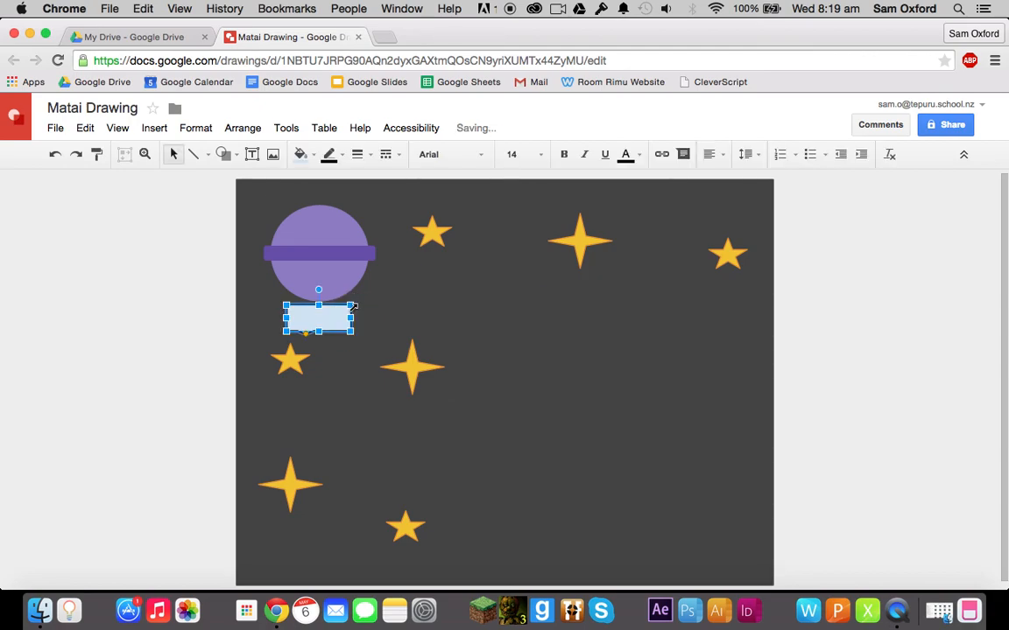
click(129, 274)
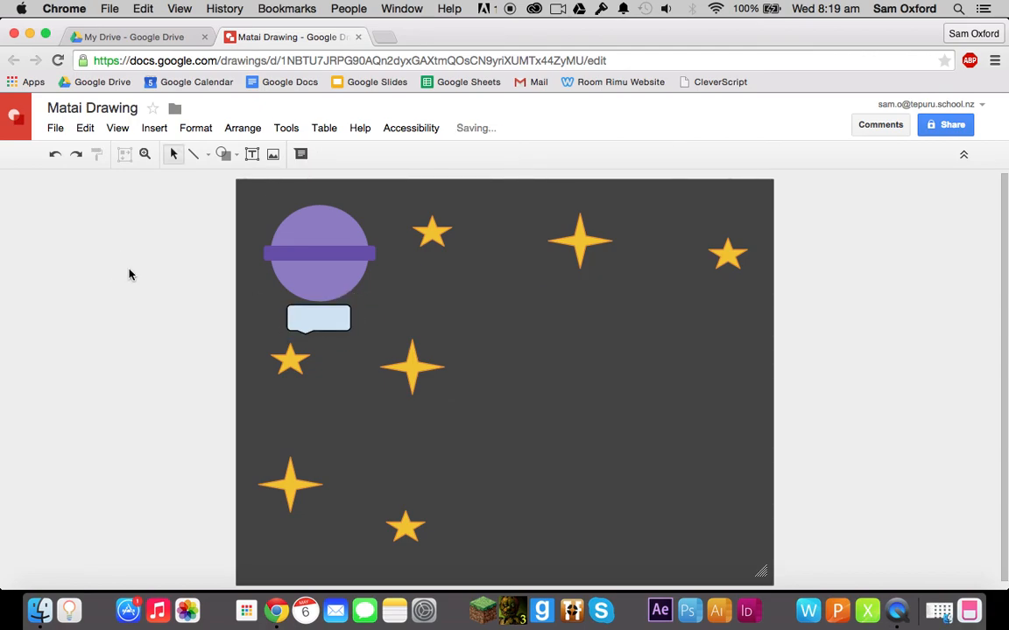
Flip the callout vertically by resizing it so its pointer faces up to the planet, keeping it over the Mars label.
click(318, 327)
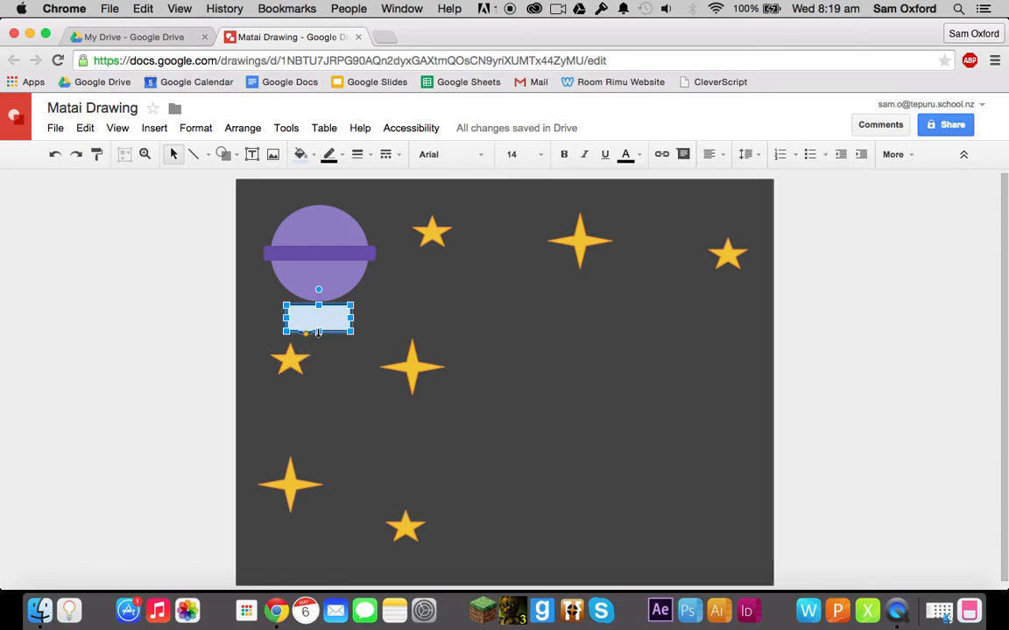
click(196, 312)
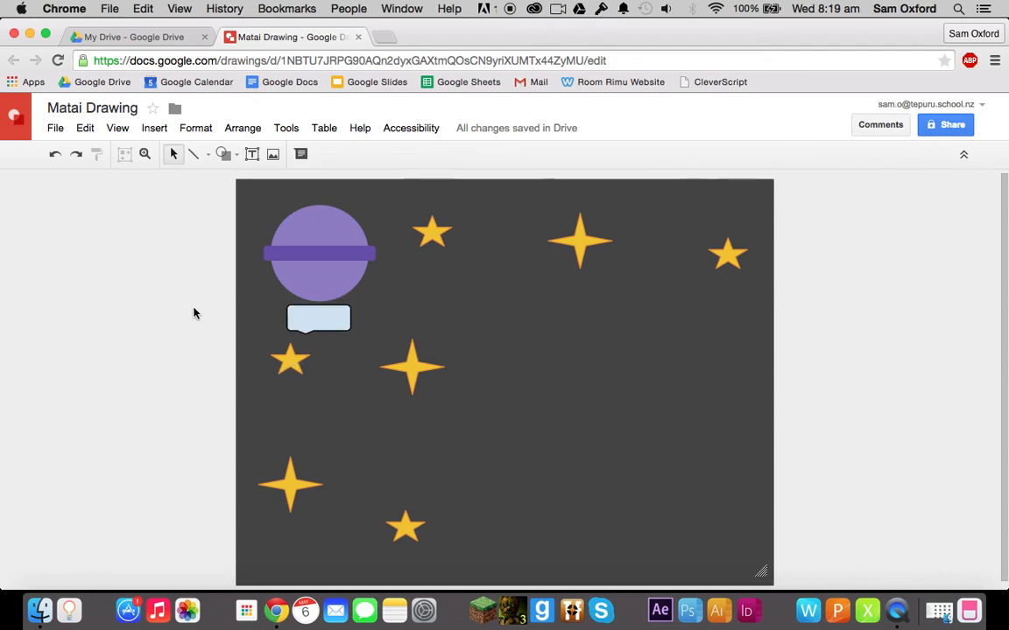
click(322, 324)
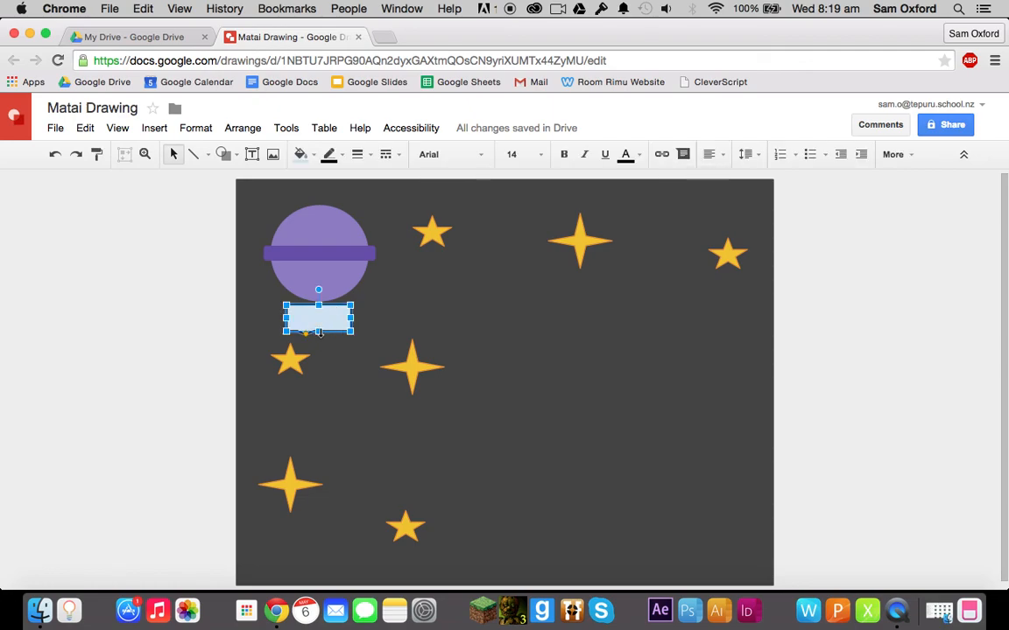
mouse_move(317, 333)
mouse_down()
mouse_move(318, 266)
mouse_move(317, 325)
mouse_up()
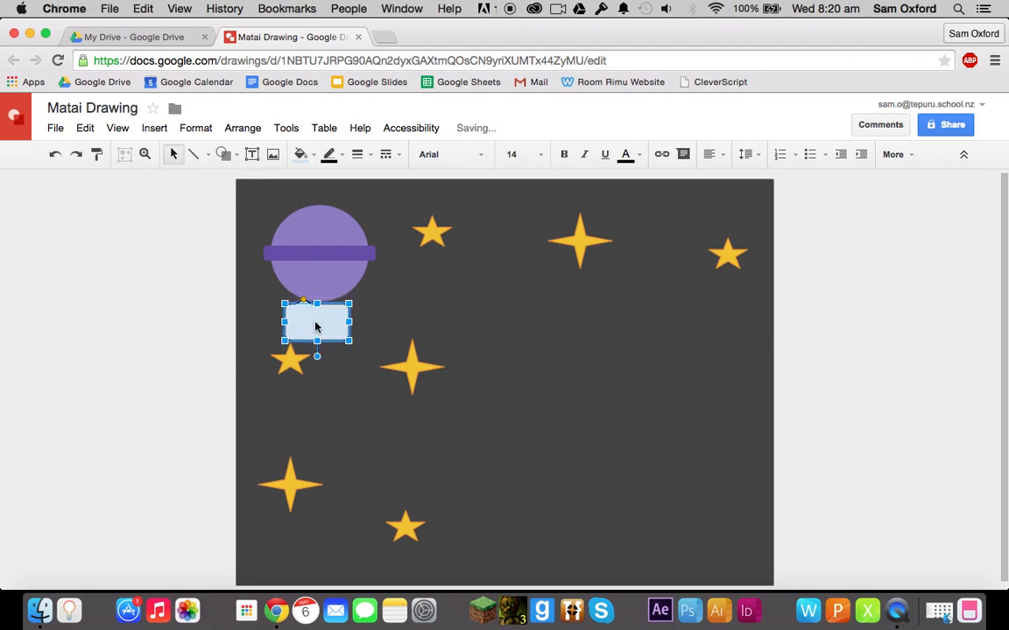
click(146, 271)
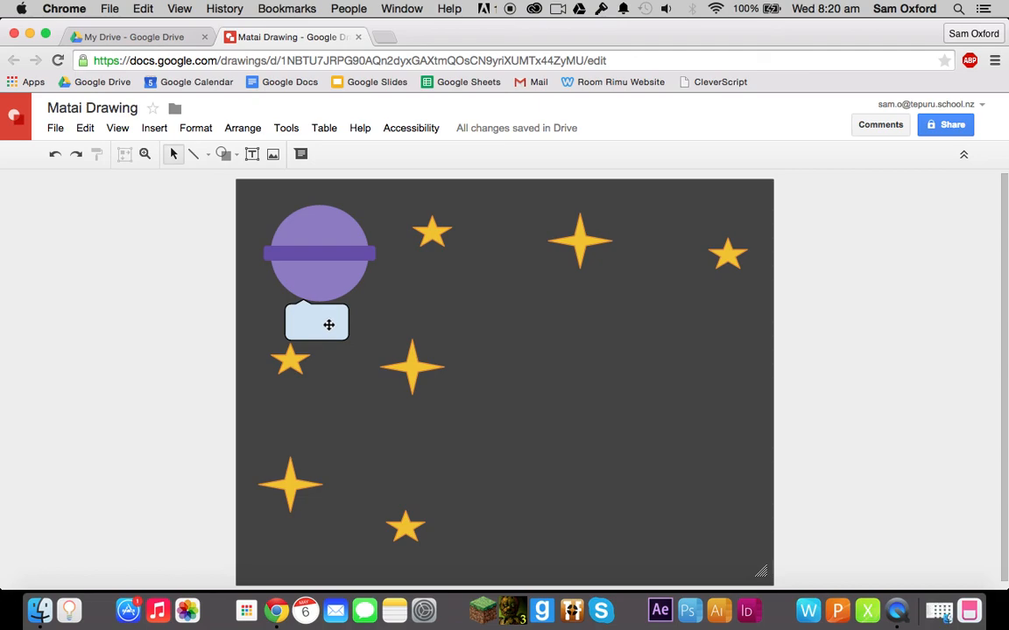
Send the callout backwards one level behind the Mars text, and reselect the callout.
click(328, 325)
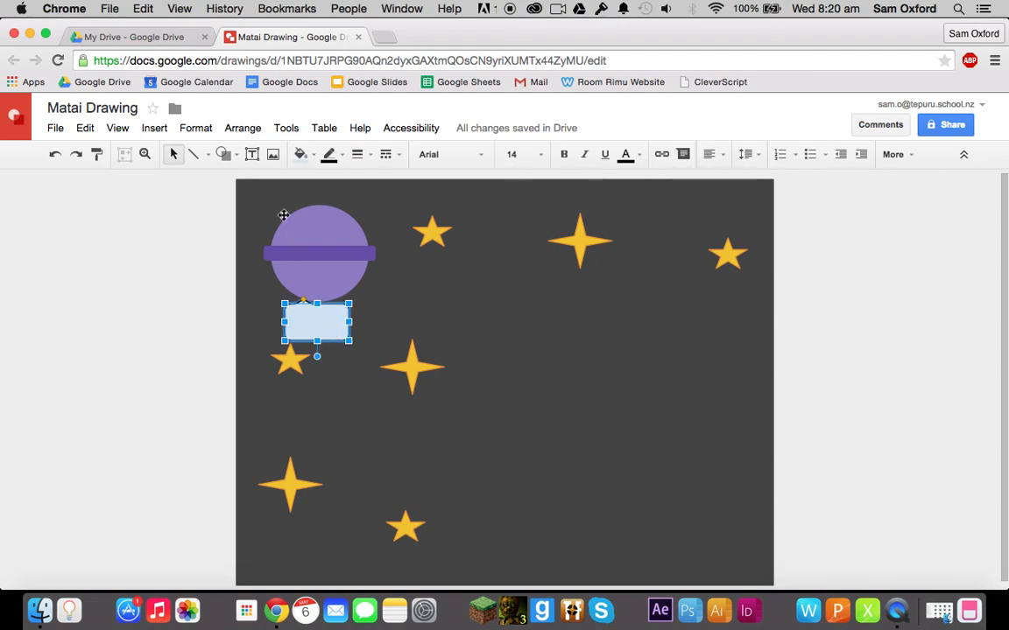
click(243, 132)
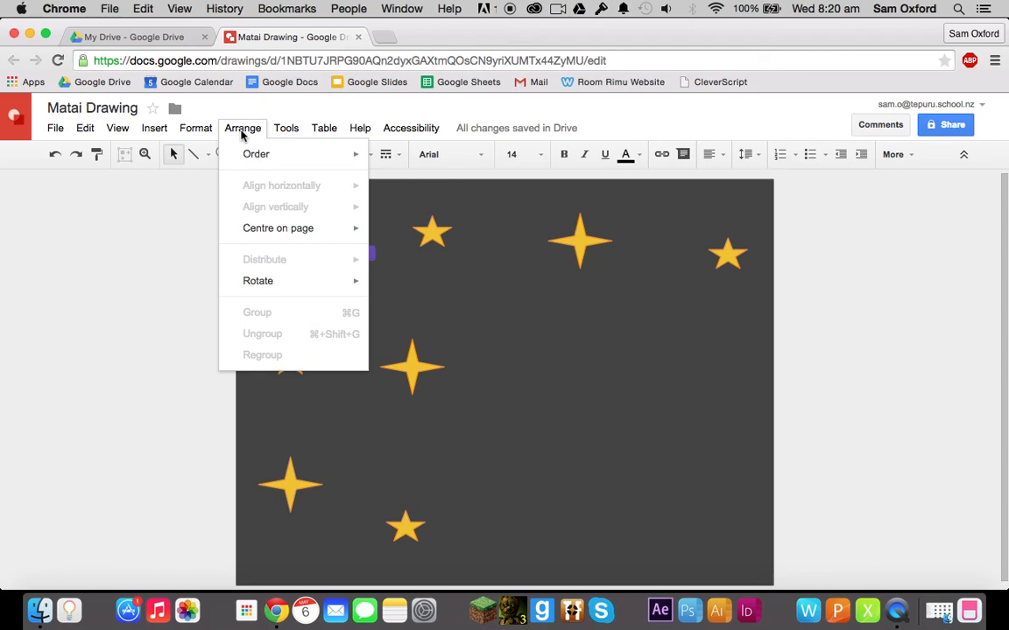
mouse_move(245, 158)
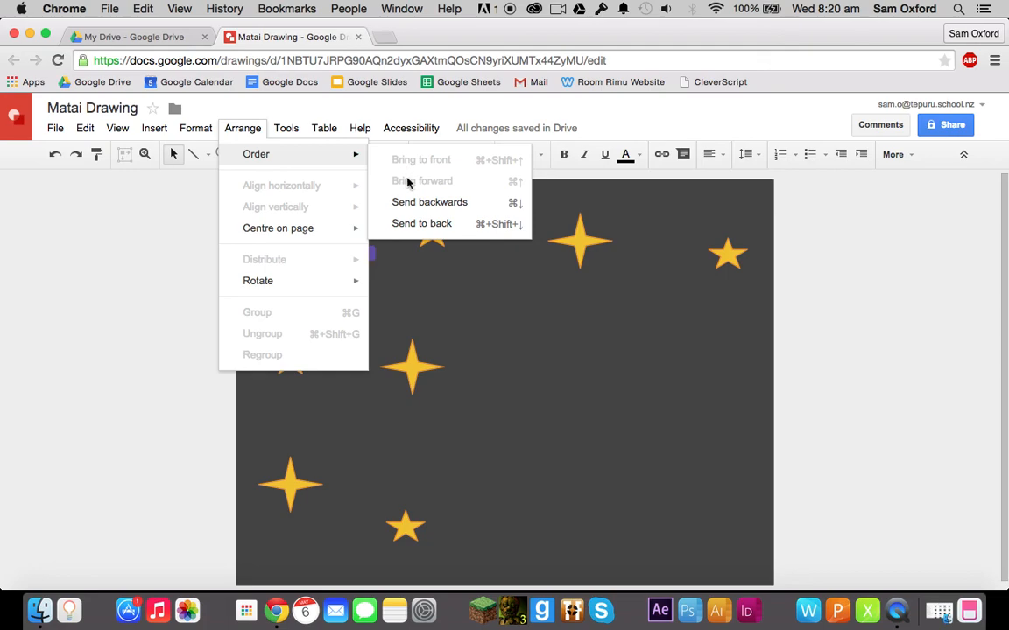
click(417, 203)
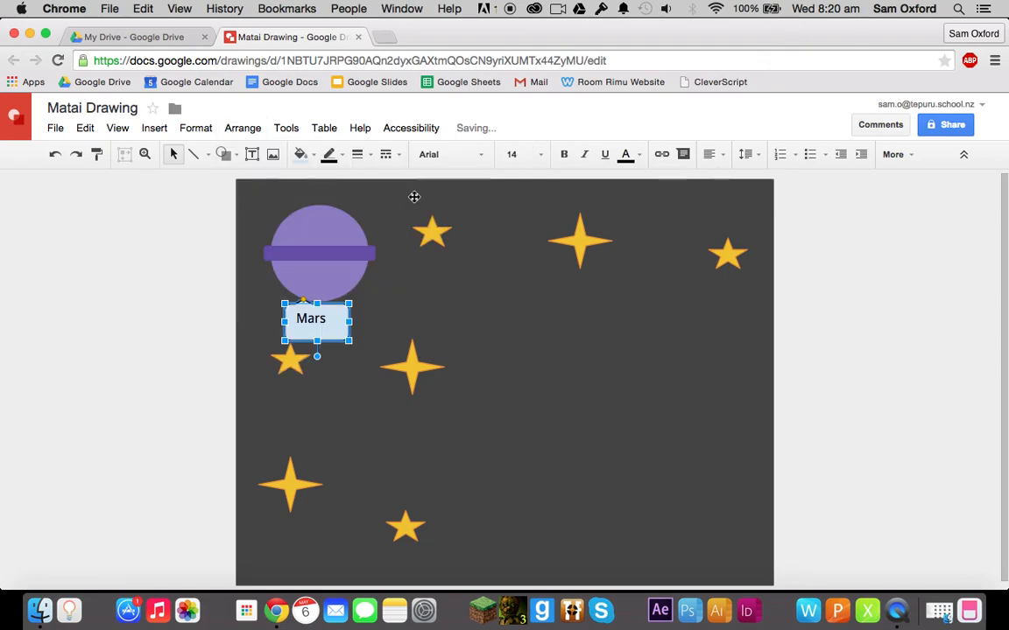
click(141, 294)
click(315, 343)
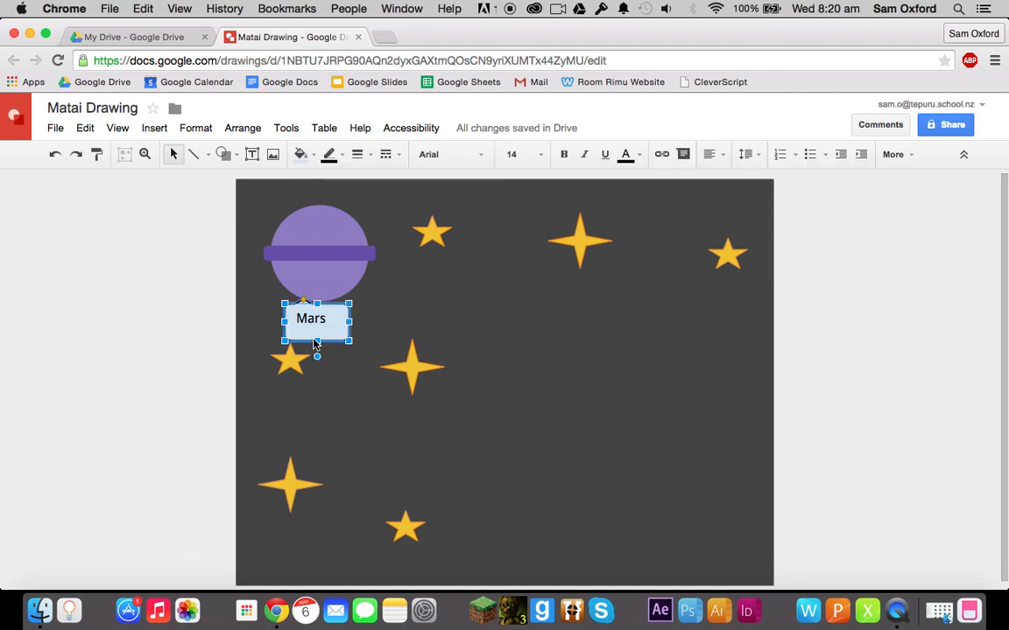
Shorten the Mars callout from its lower edge, and move the ringed planet slightly up and left to leave a gap above the callout.
drag(315, 344, 317, 332)
click(96, 288)
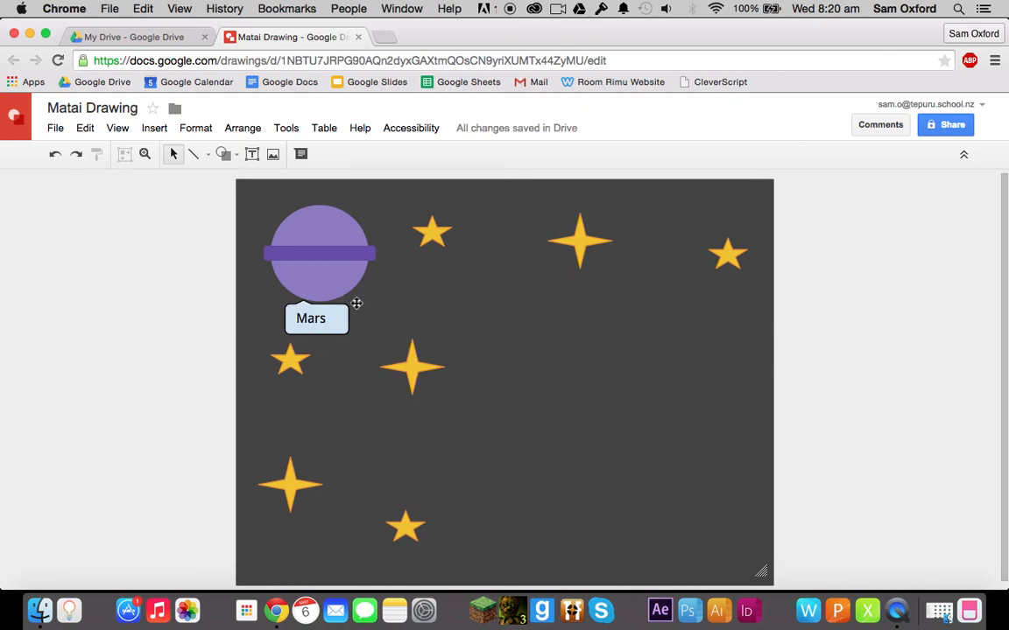
click(343, 223)
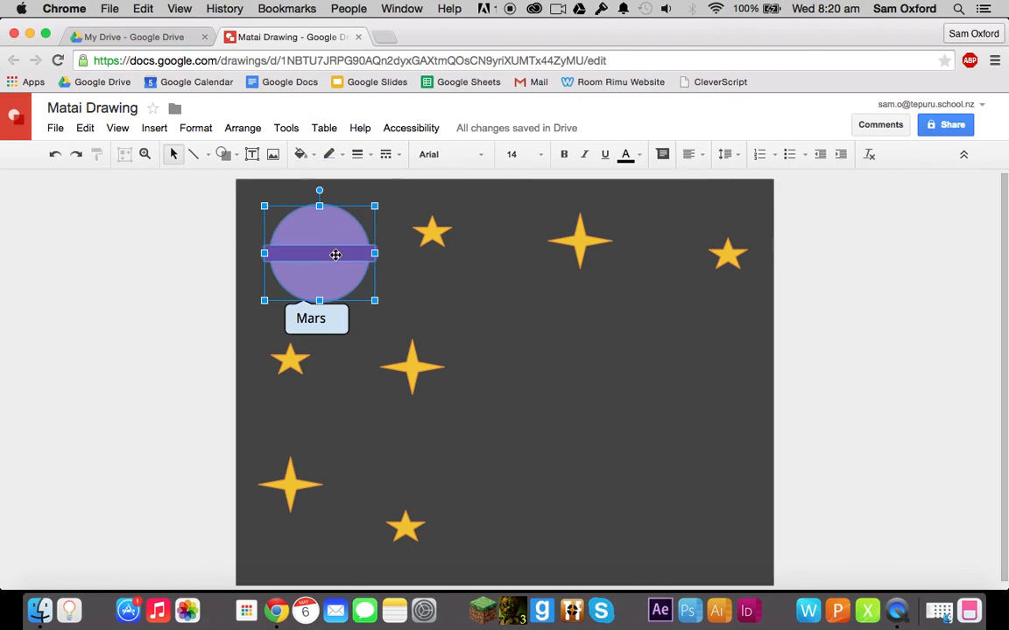
drag(335, 256, 332, 250)
click(154, 266)
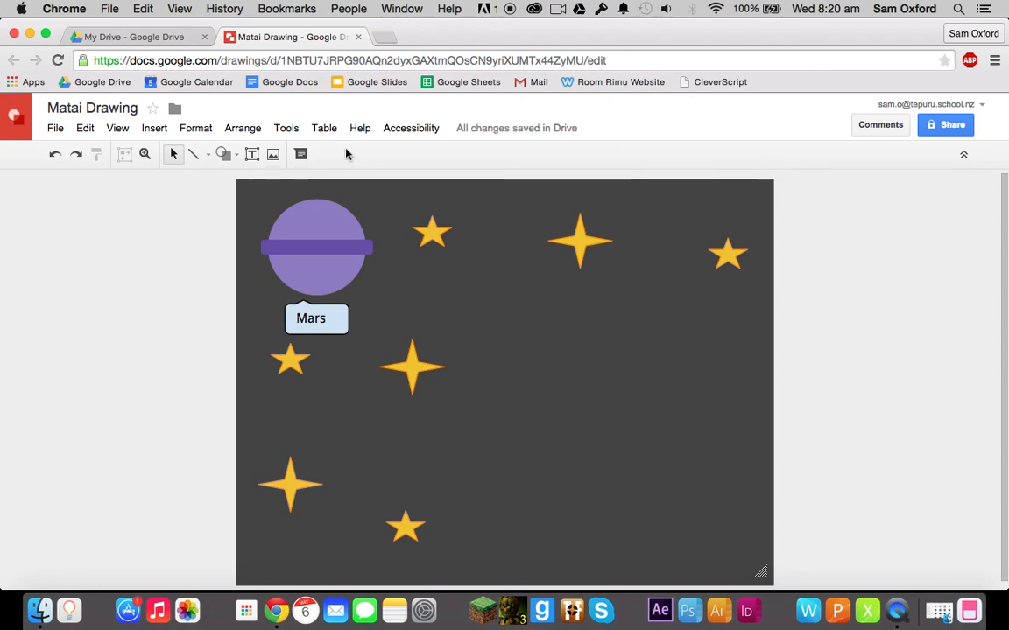
click(341, 321)
click(332, 327)
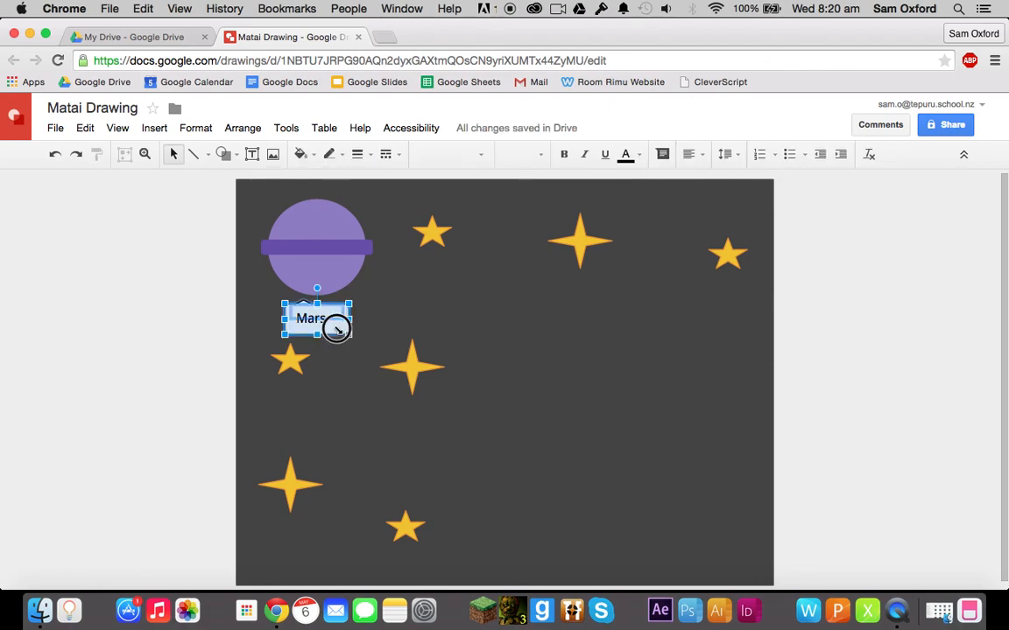
click(3, 334)
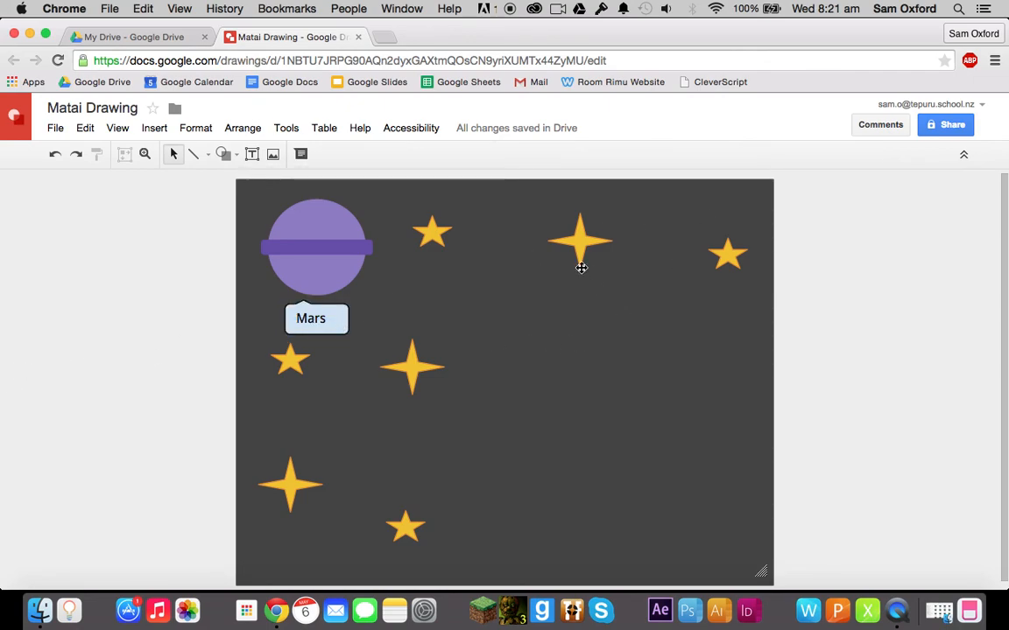
Duplicate the Mars text and its callout together, and place the copy directly beneath the upper four-pointed star.
click(346, 318)
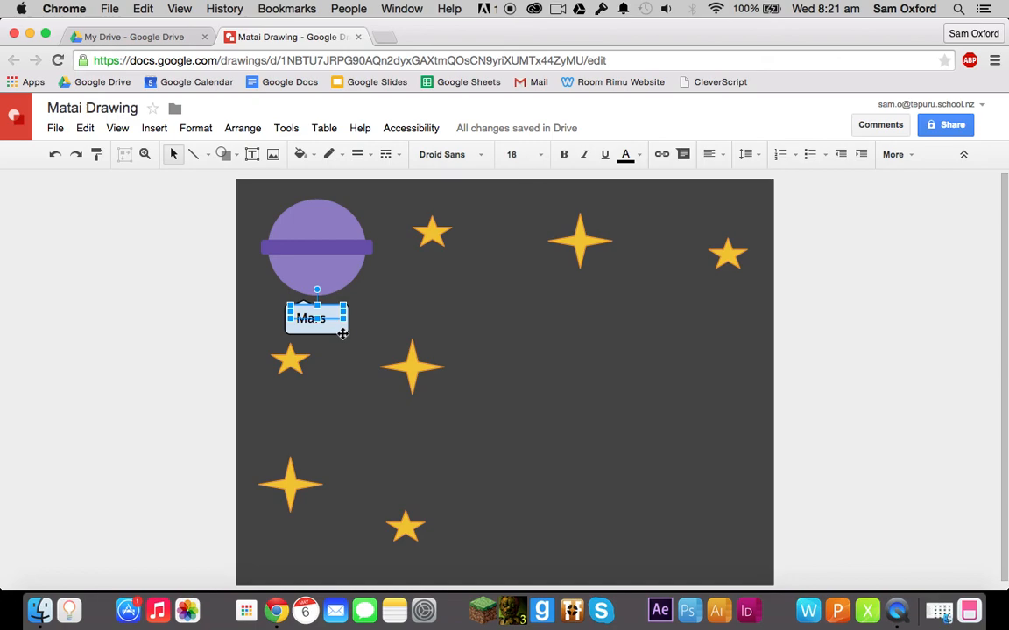
click(343, 334)
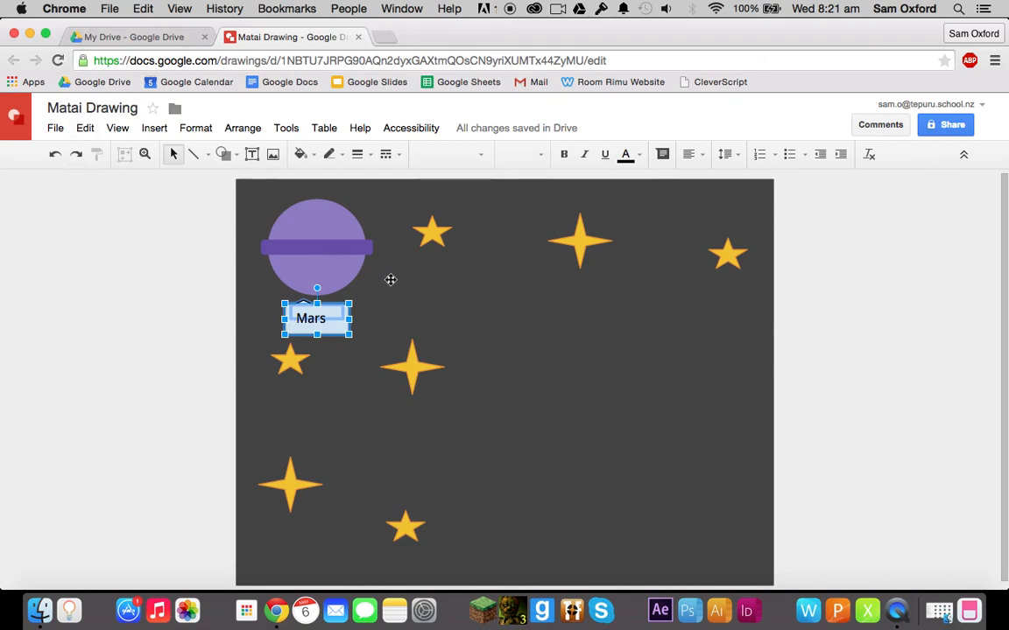
key(super+c)
key(super+v)
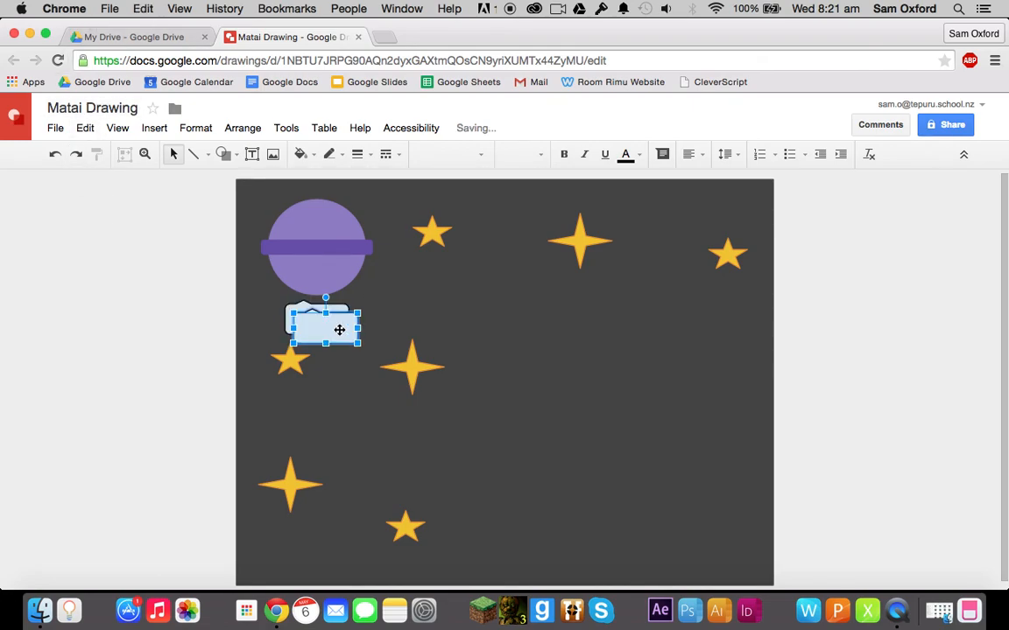
click(338, 329)
drag(338, 329, 593, 294)
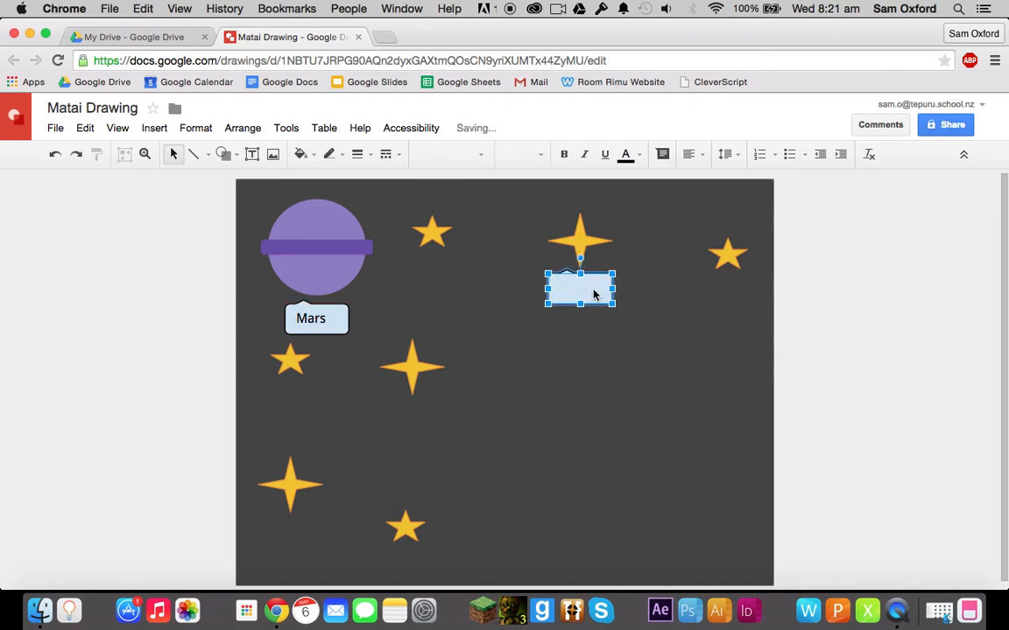
click(824, 273)
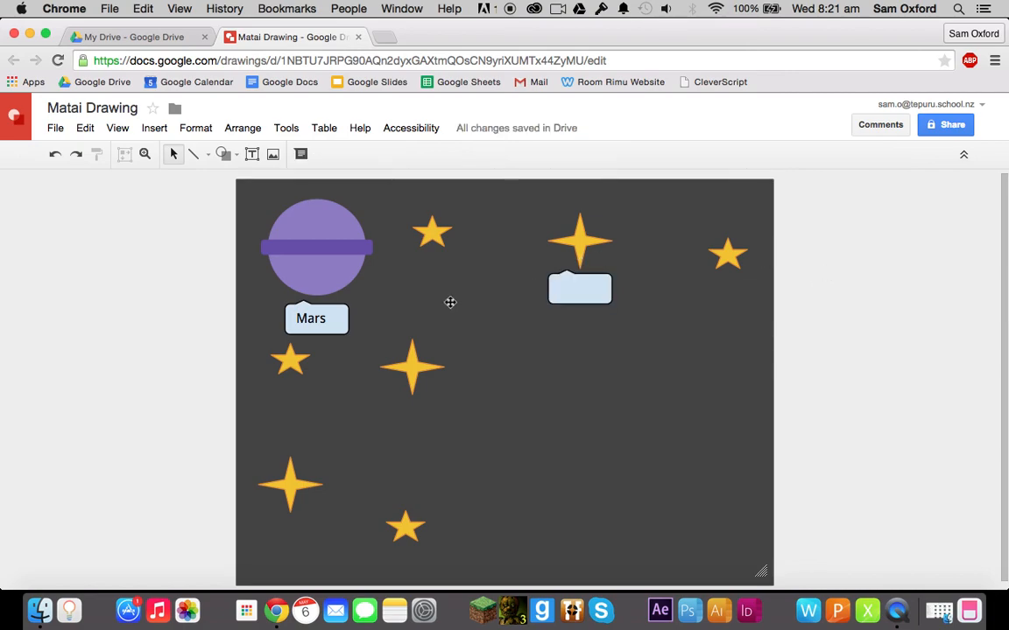
Send the copied callout backwards one level behind its Mars text, keeping it beneath the upper four-pointed star.
click(316, 320)
drag(597, 279, 592, 310)
click(577, 288)
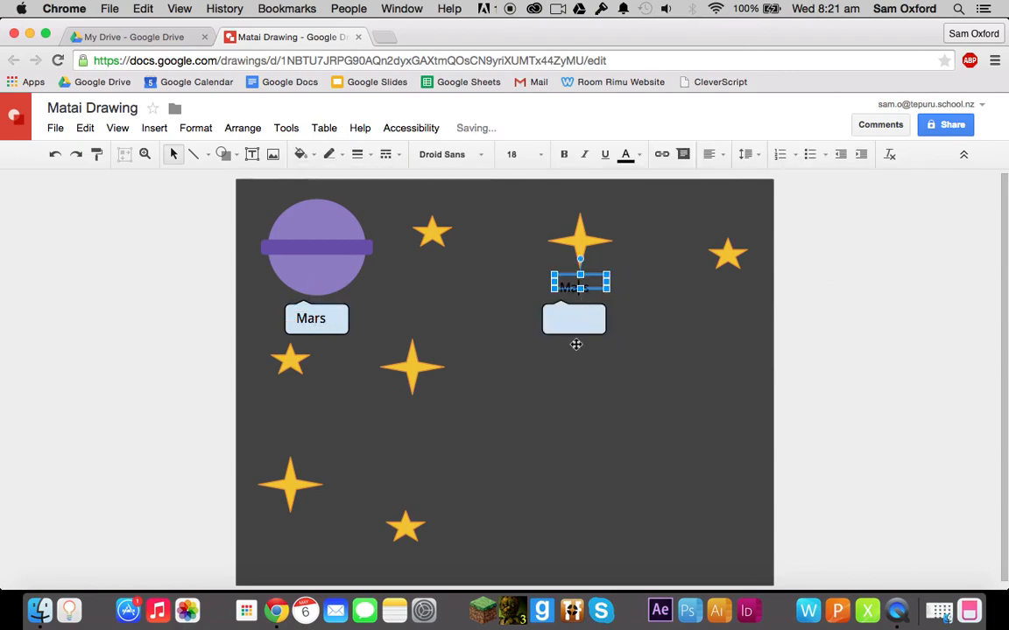
drag(575, 344, 583, 315)
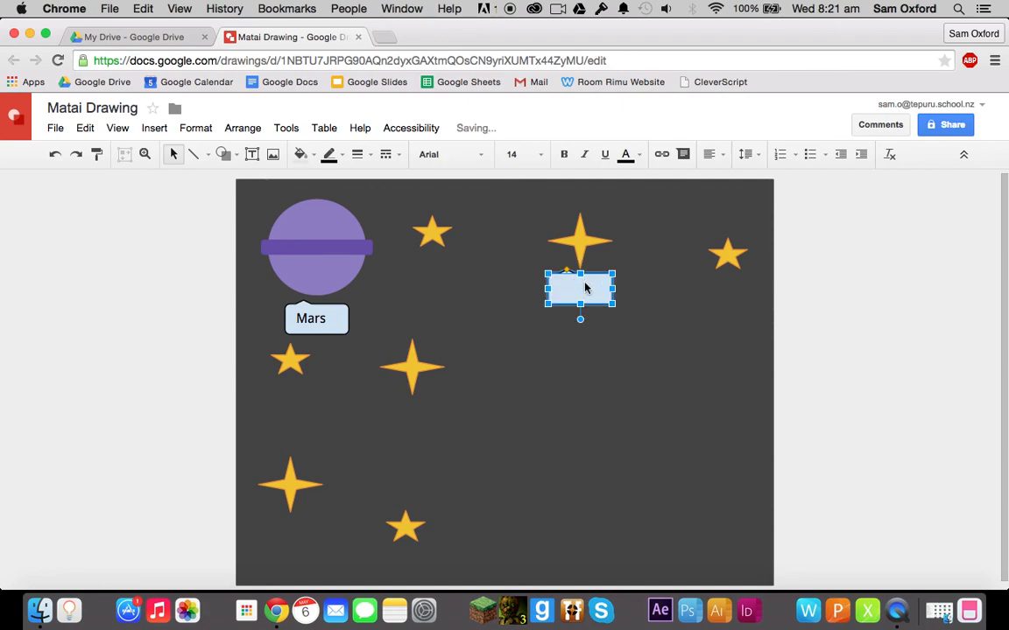
click(243, 128)
mouse_move(268, 162)
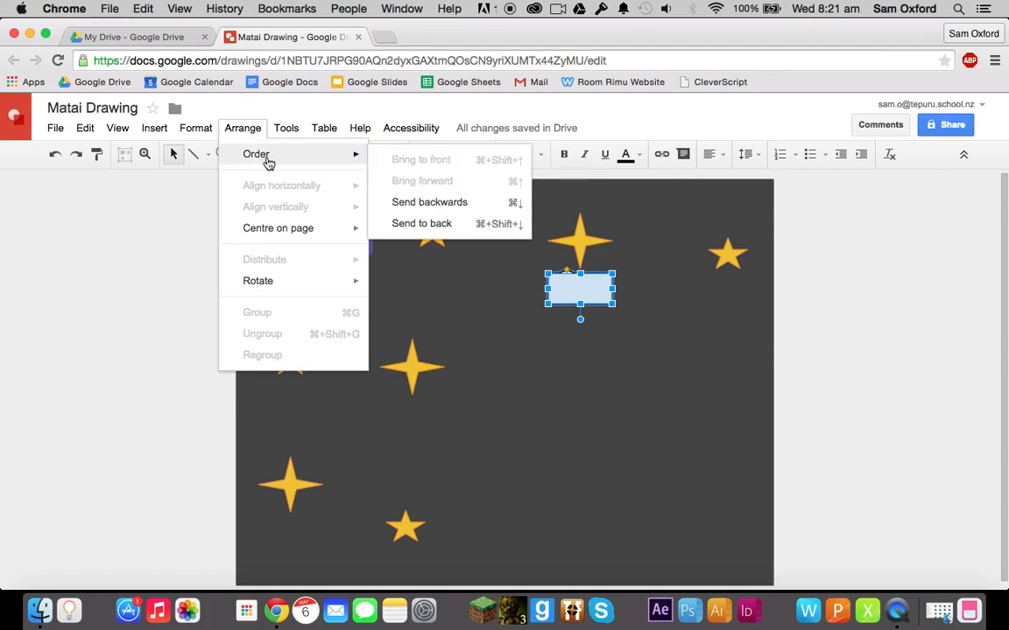
click(437, 210)
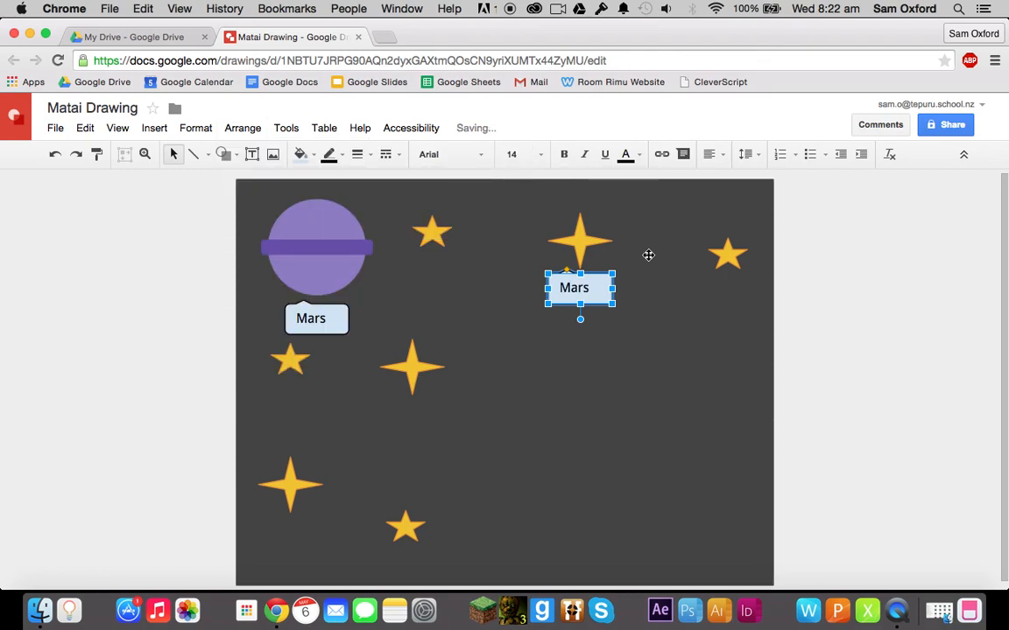
Replace the text in the copied callout with "Star", and deselect it.
click(583, 290)
double_click(584, 290)
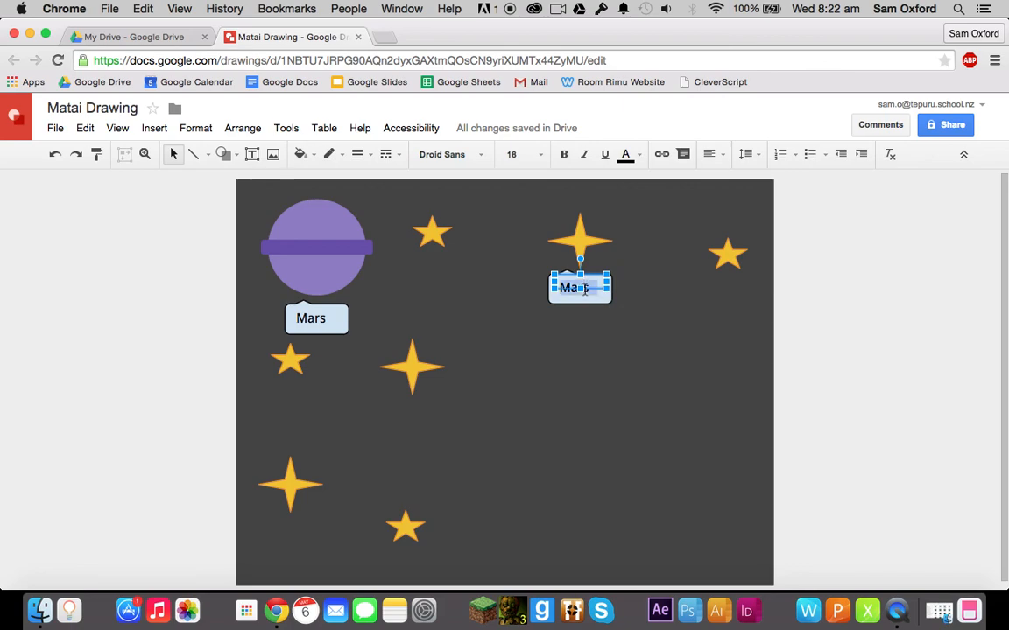
text(Sta)
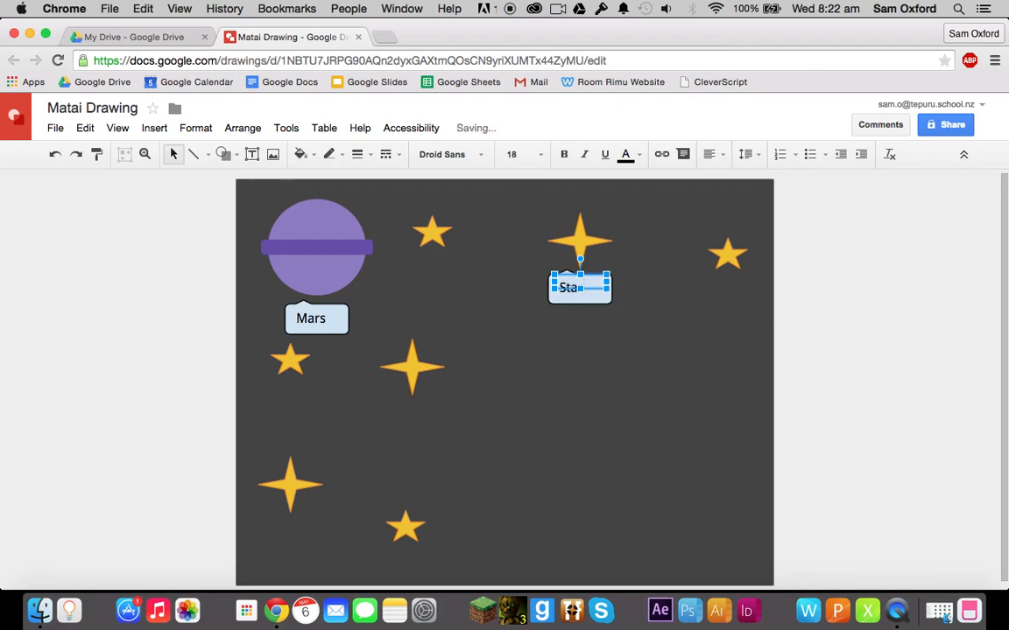
text(r)
click(834, 290)
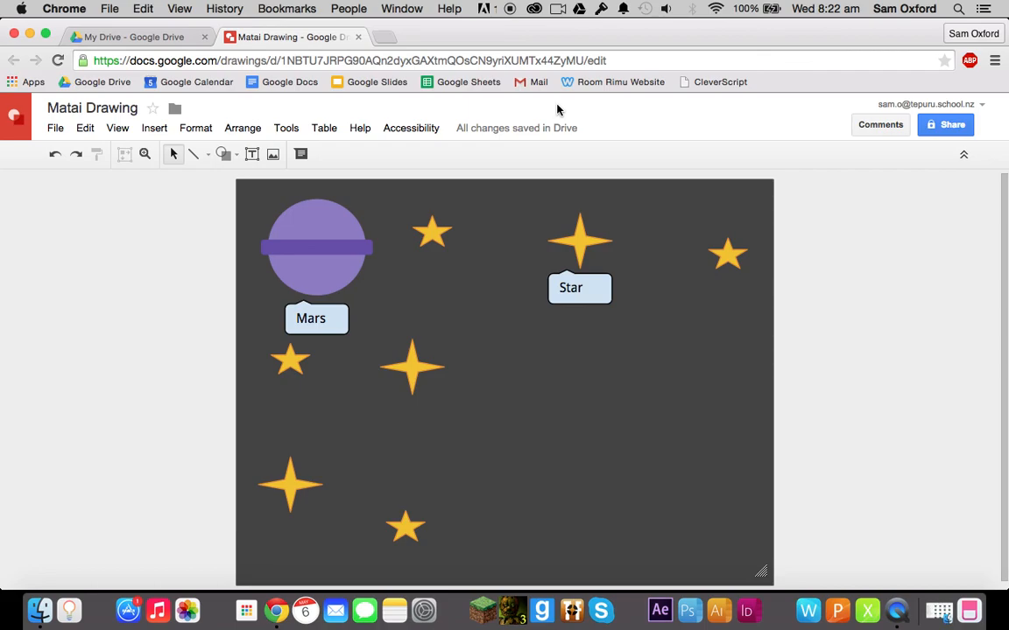
Draw a tall, narrow rectangle in the empty lower-right area of the drawing, and shift it slightly right.
mouse_move(551, 36)
mouse_down()
mouse_move(551, 108)
mouse_move(549, 18)
mouse_up()
click(239, 156)
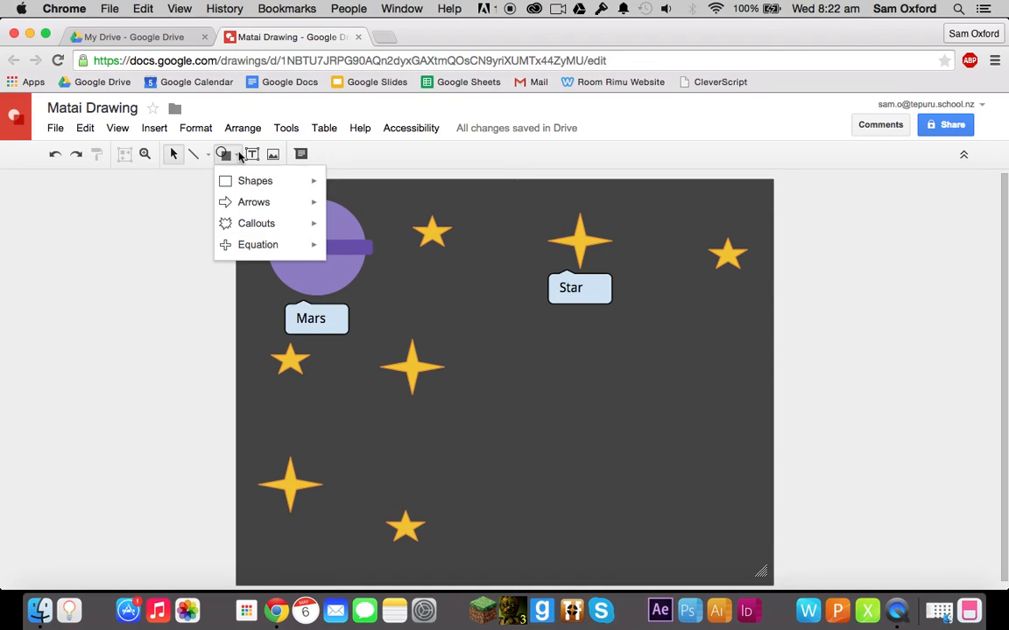
mouse_move(260, 193)
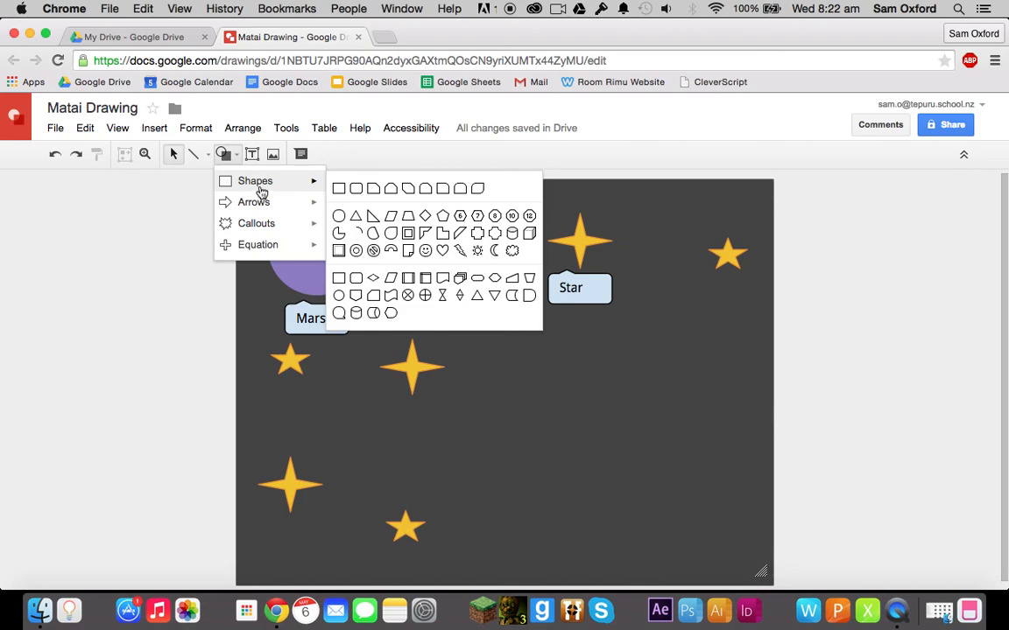
click(339, 189)
drag(603, 349, 674, 541)
drag(638, 428, 658, 429)
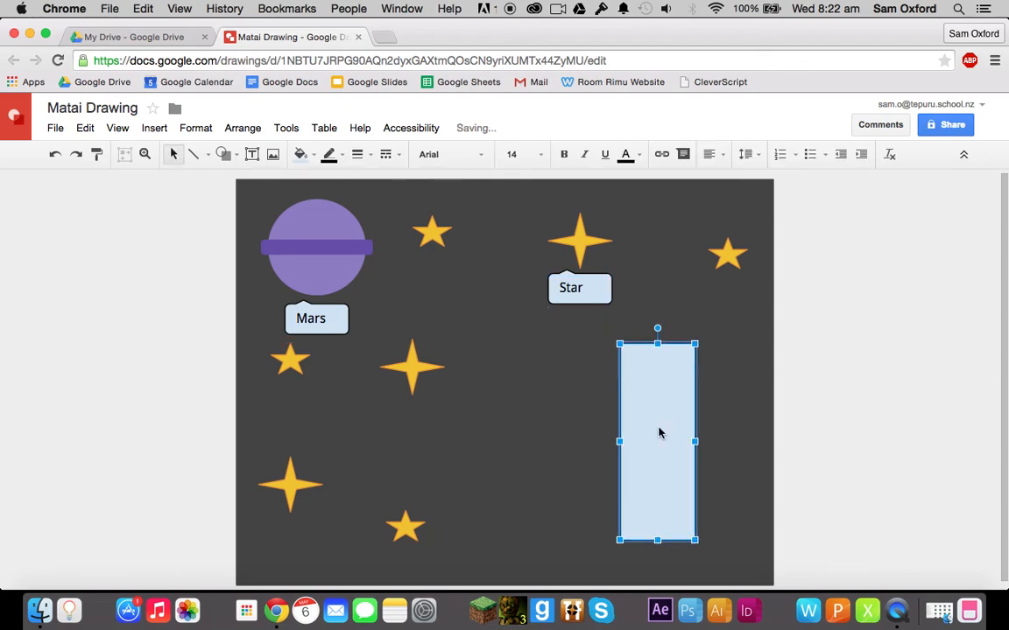
Choose the oval shape for drawing the next part.
click(223, 155)
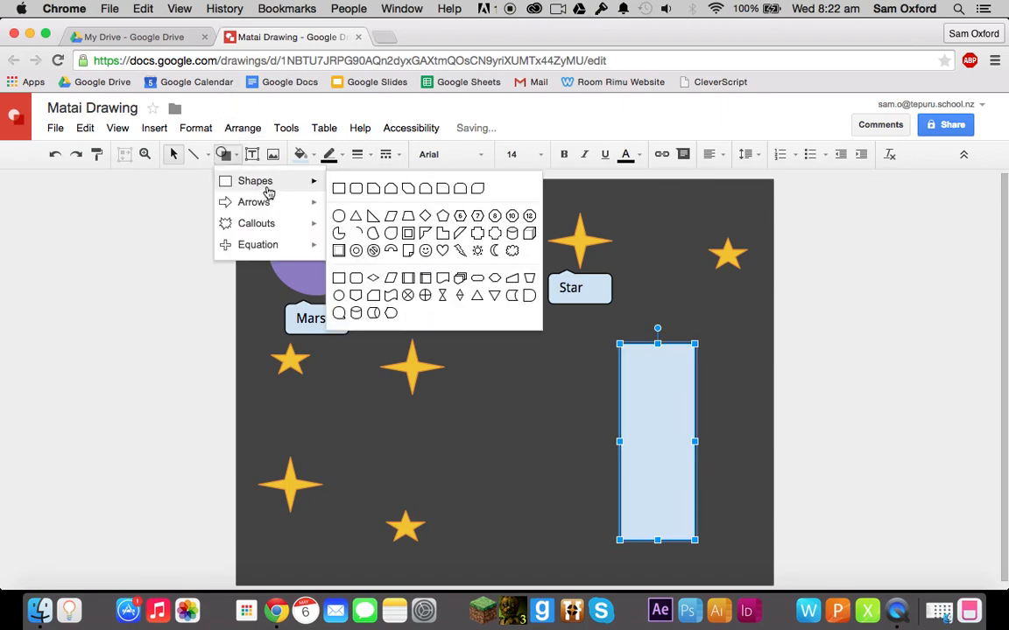
click(339, 215)
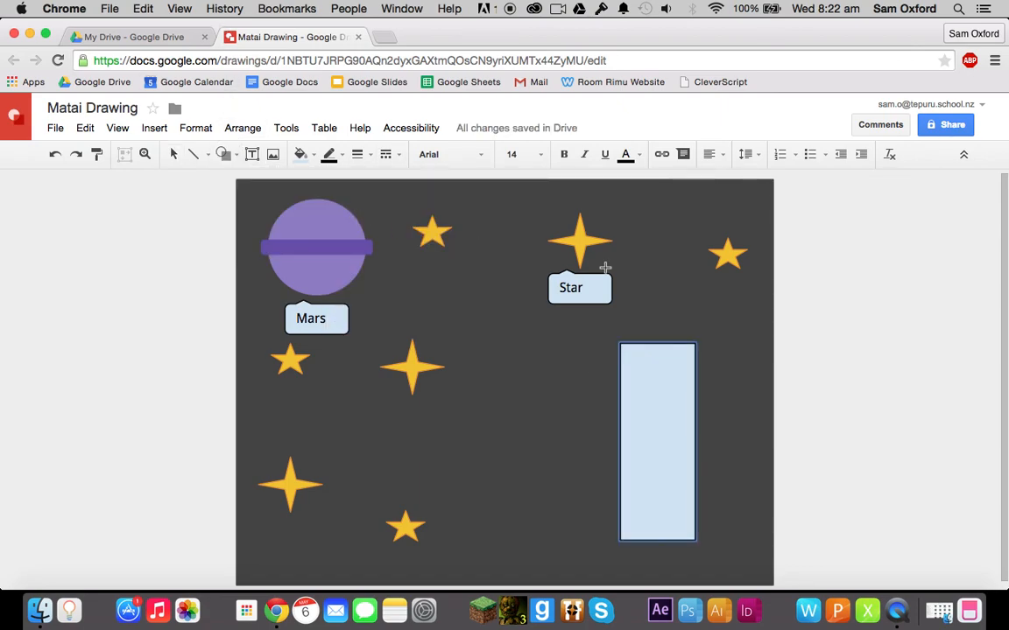